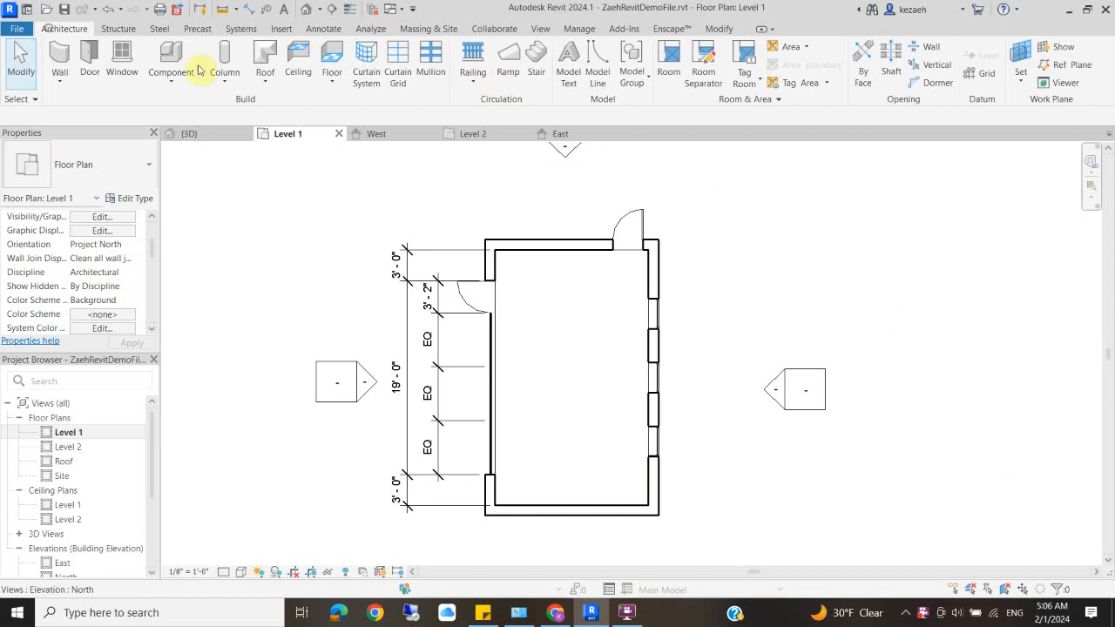
# Step: Start a stair with the Cast-In-Place Monolithic Stair type and review its constraints and dimensions
pyautogui.click(536, 54)
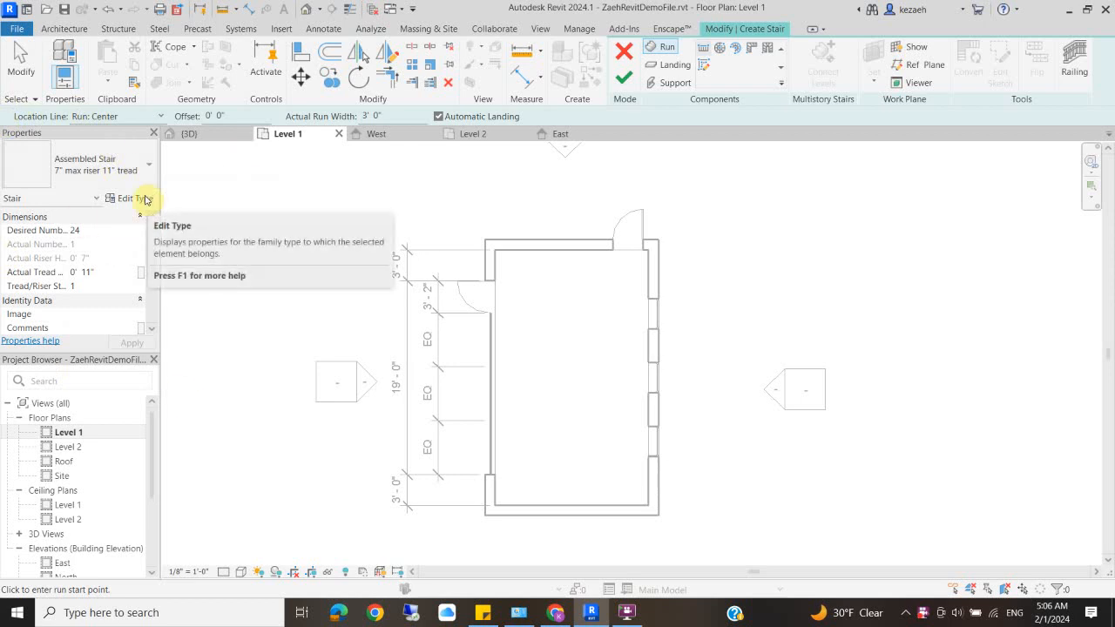
pyautogui.click(77, 168)
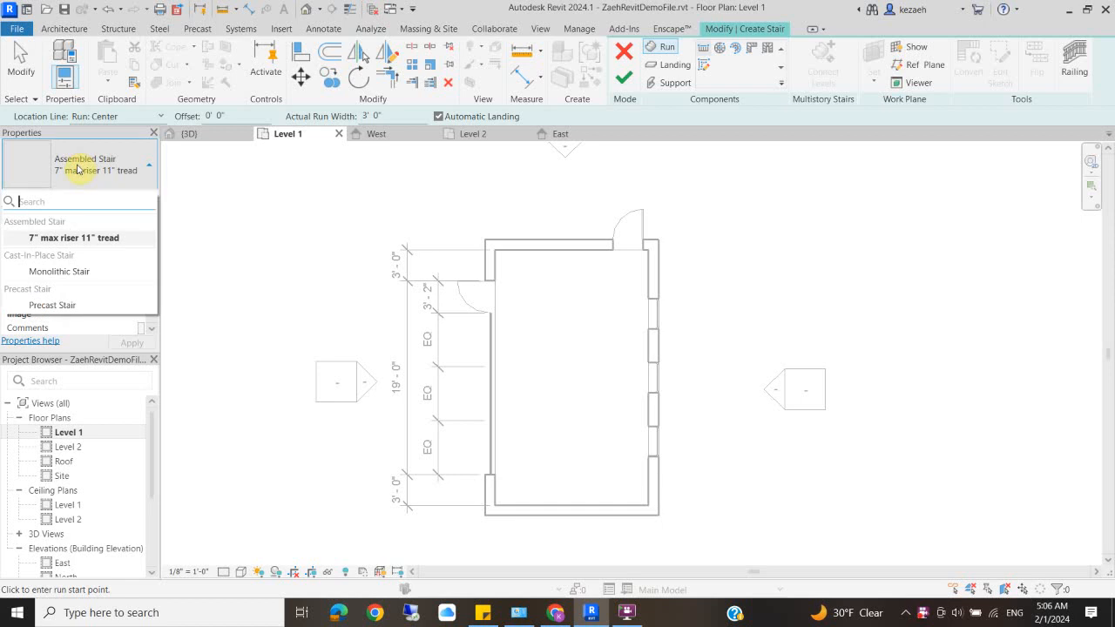
pyautogui.click(75, 272)
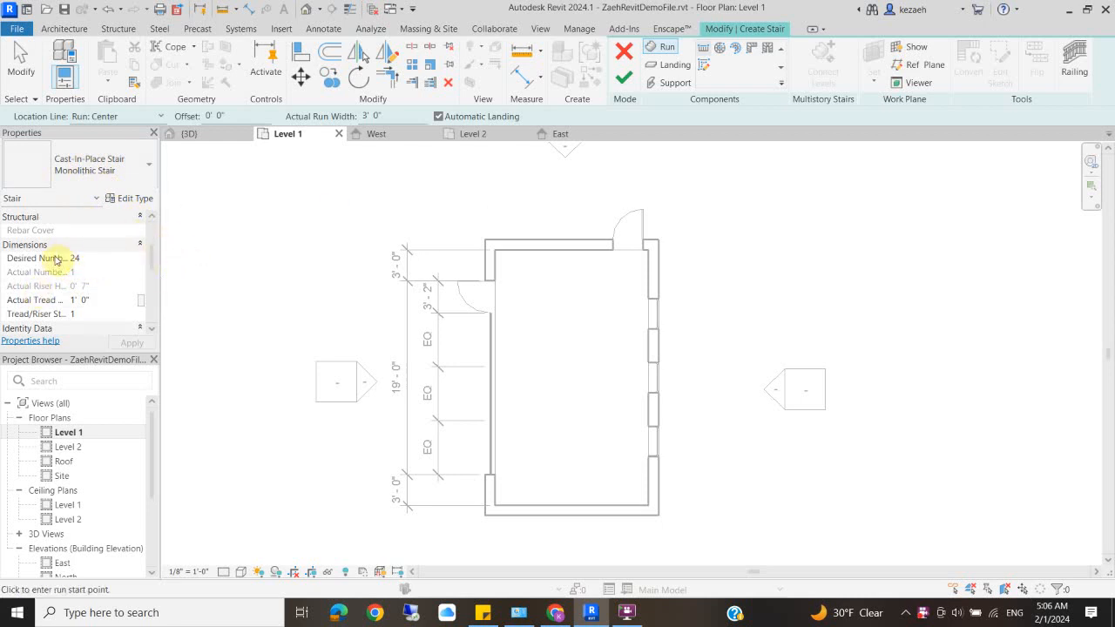
pyautogui.scroll(-5, 68, 282)
pyautogui.scroll(-1, 78, 299)
pyautogui.scroll(6, 82, 295)
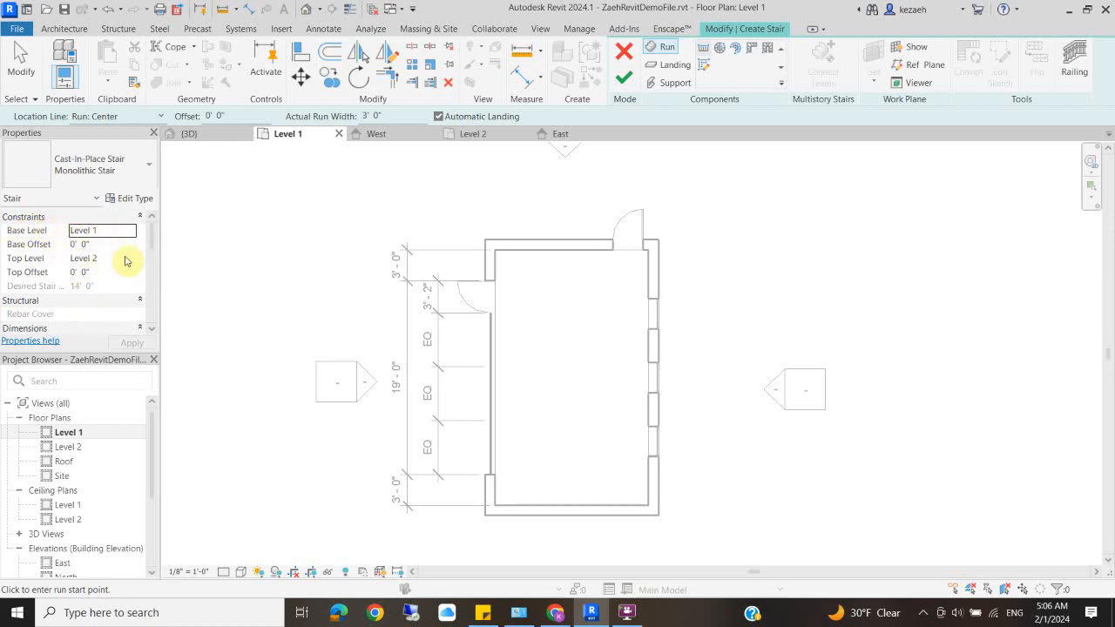
# Step: Try a straight stair run about 23' long eastward along the south wall, and discard the stair
pyautogui.click(517, 488)
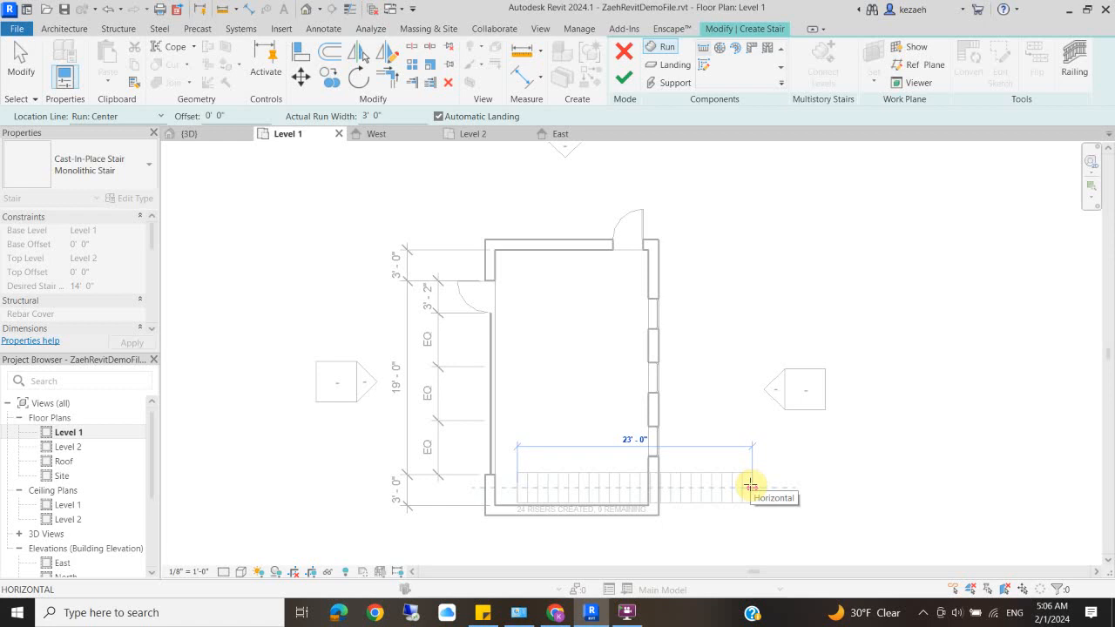
pyautogui.press('Escape')
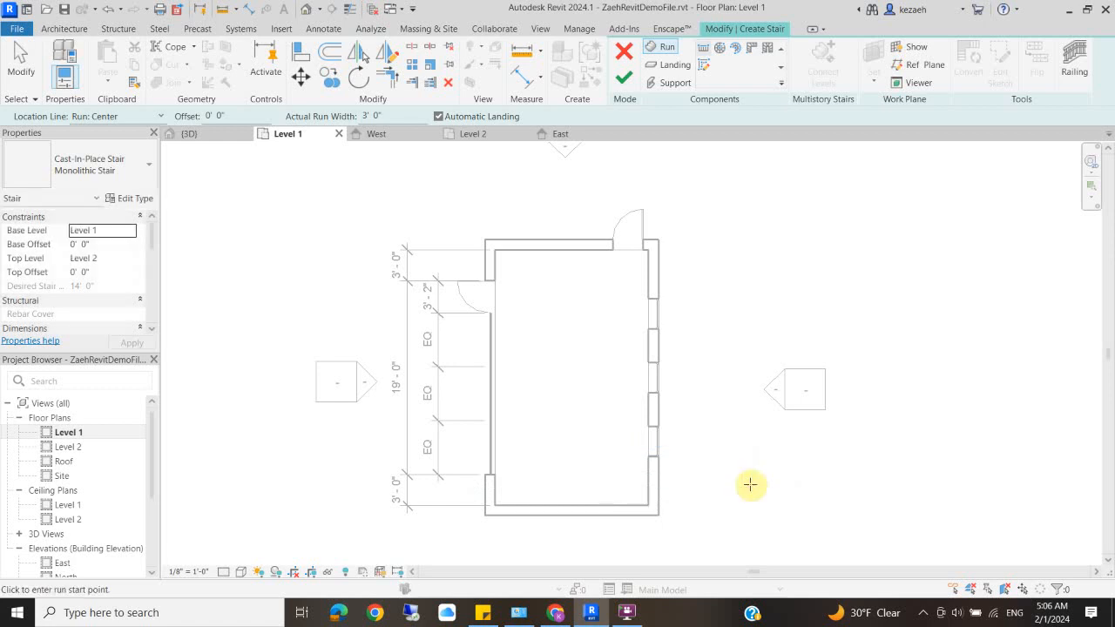
pyautogui.click(624, 50)
pyautogui.click(592, 324)
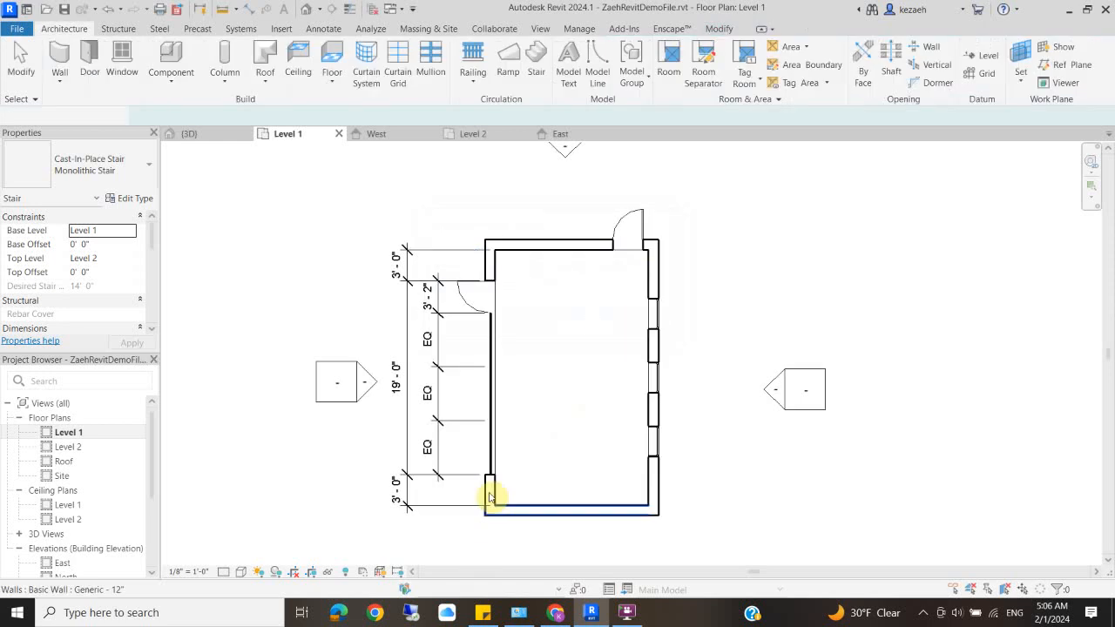
# Step: Sketch a 3'-wide rectangular landing outline with thin detail lines in the room's southwest interior corner
pyautogui.moveTo(542, 496); pyautogui.dragTo(487, 475, button='middle')
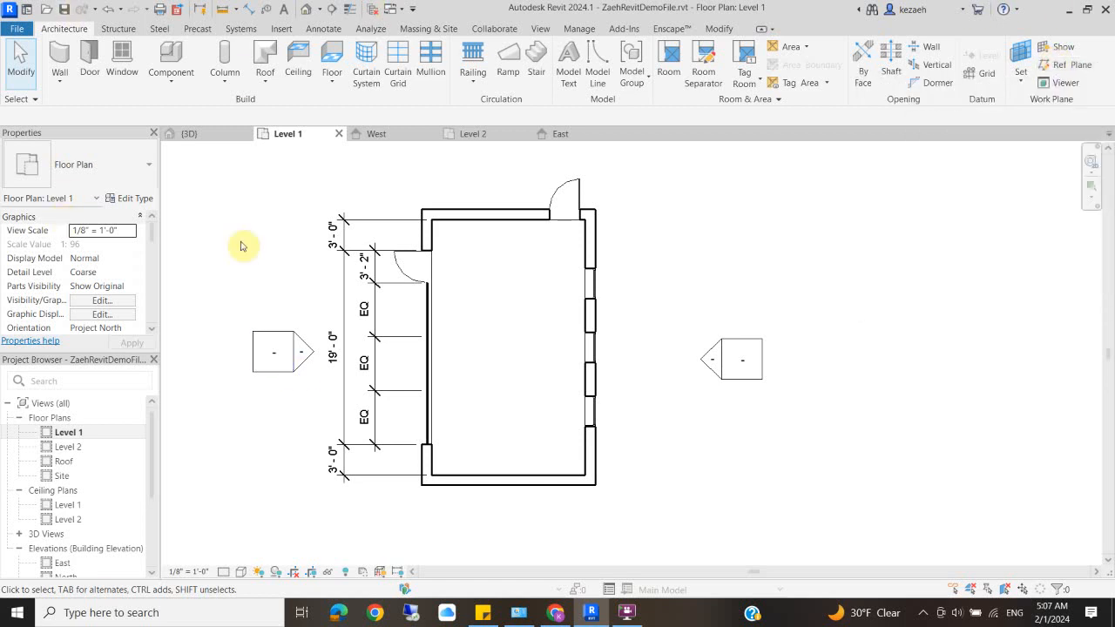
pyautogui.click(322, 28)
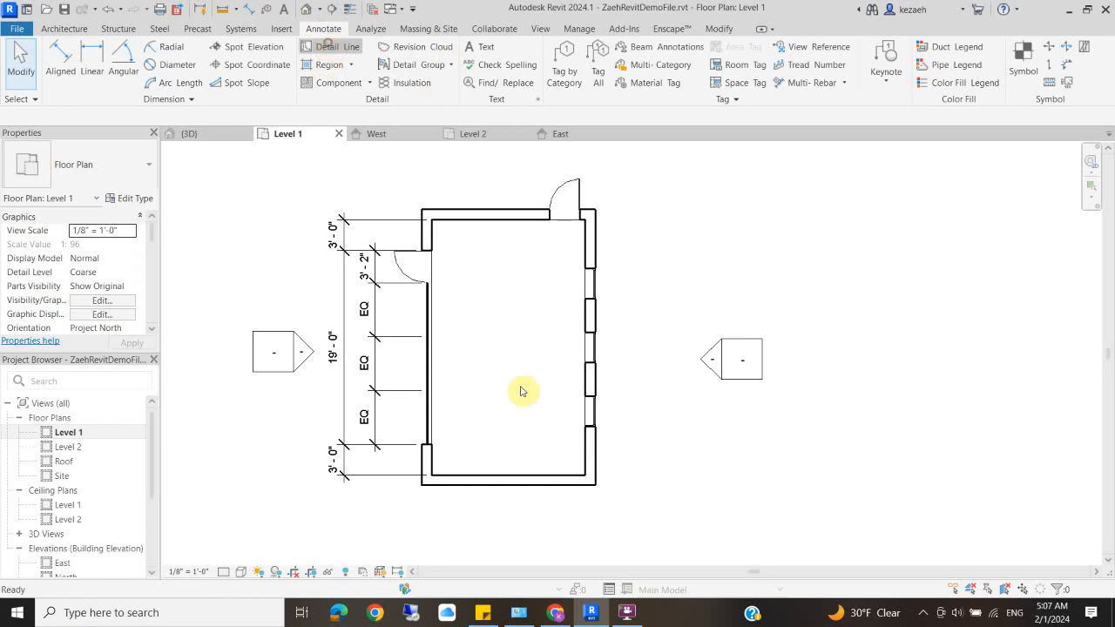
pyautogui.scroll(3, 441, 468)
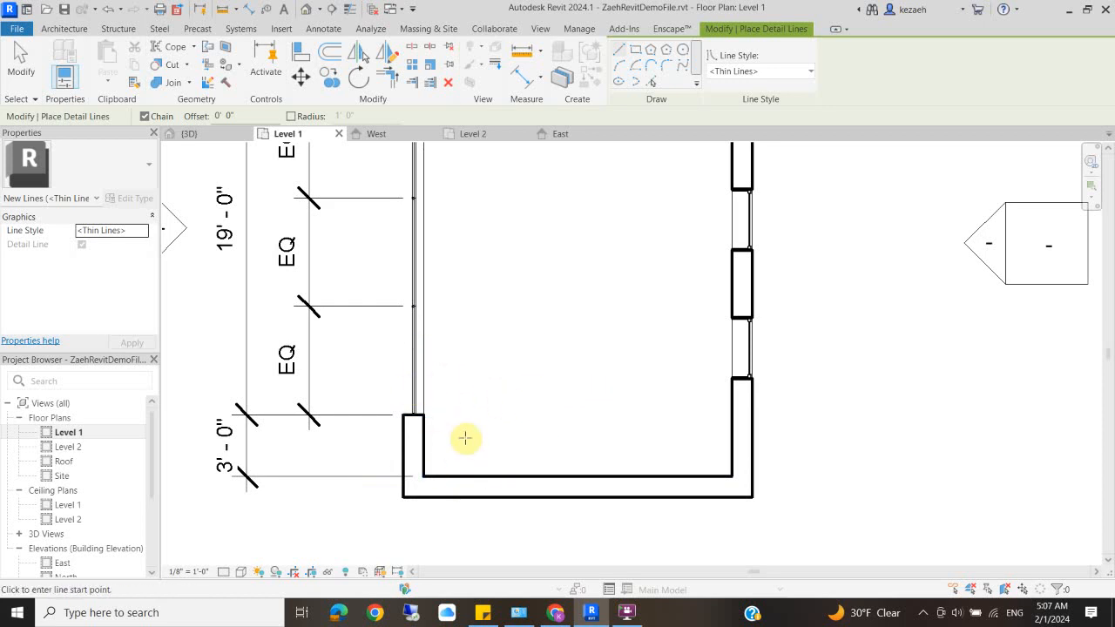
pyautogui.click(423, 475)
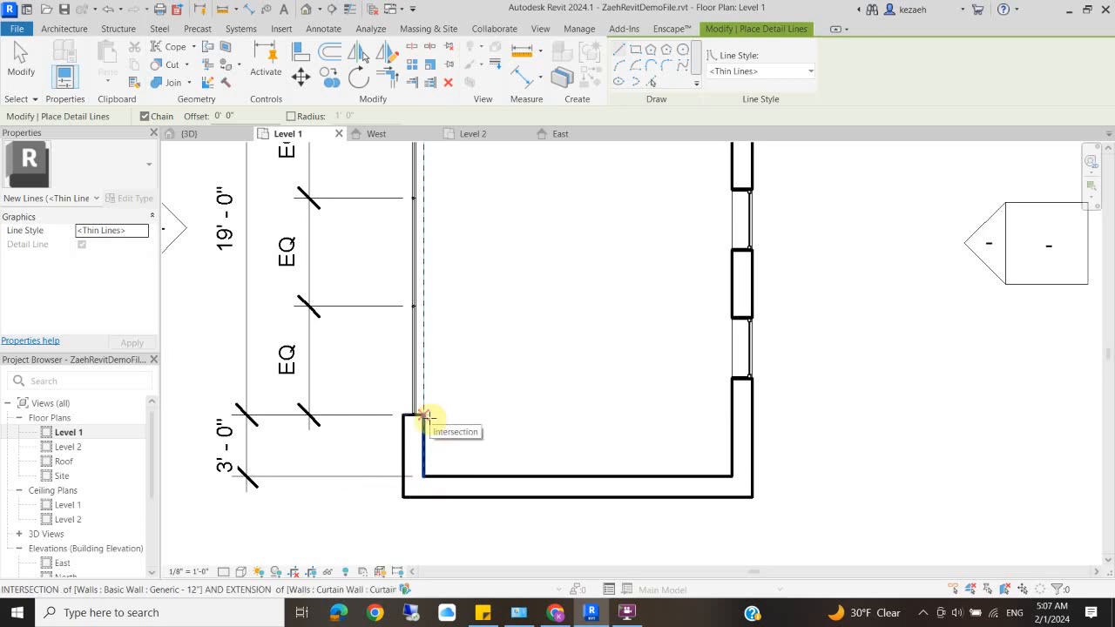
pyautogui.click(425, 417)
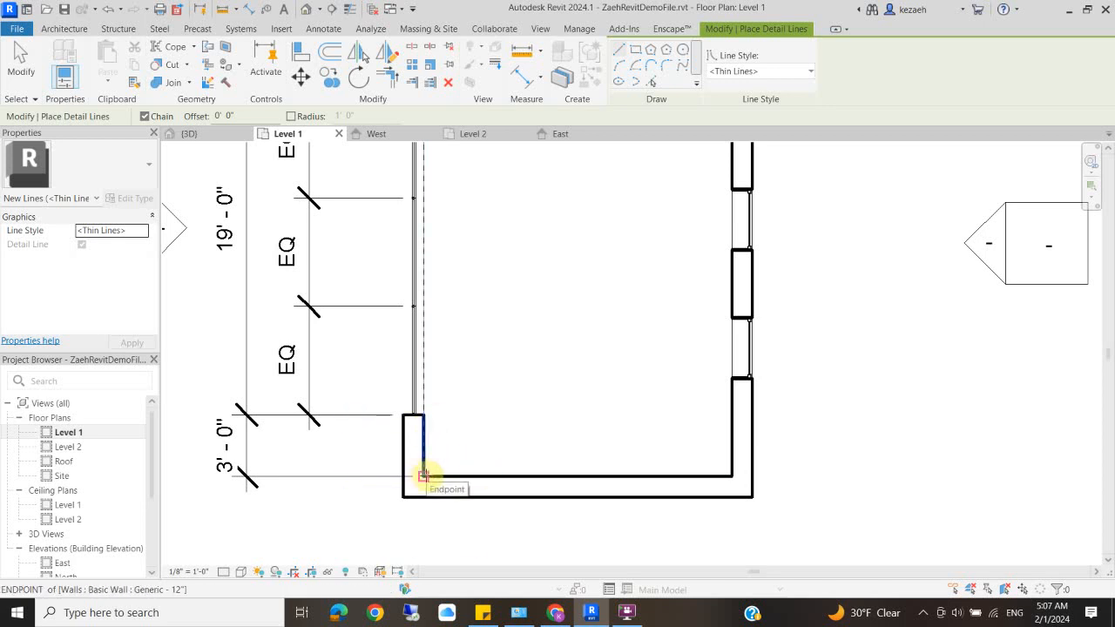
pyautogui.click(423, 475)
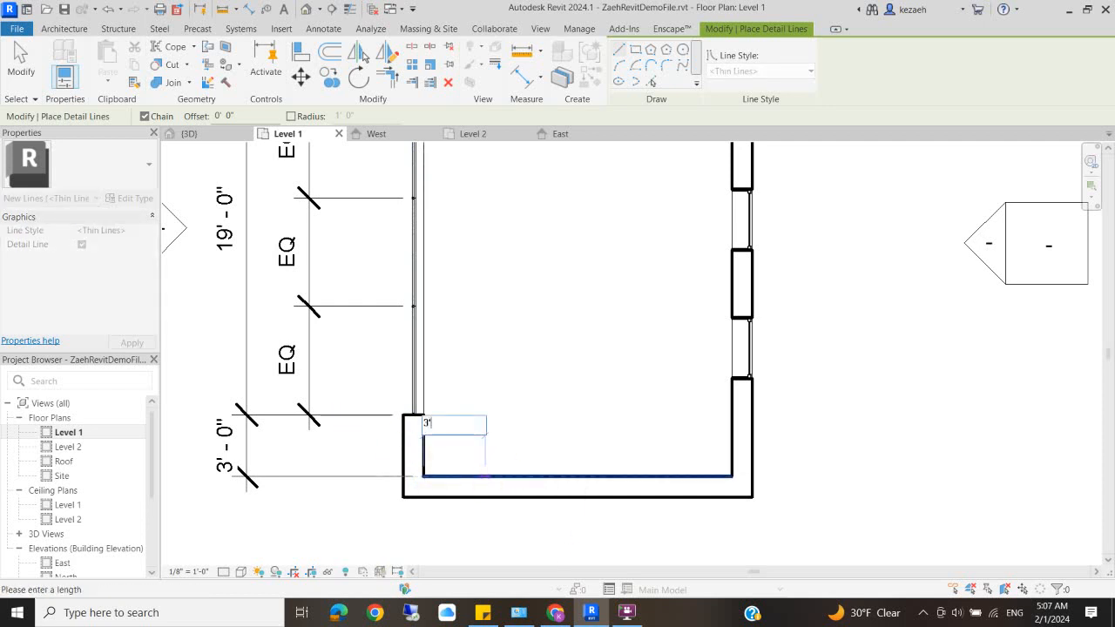
pyautogui.click(486, 475)
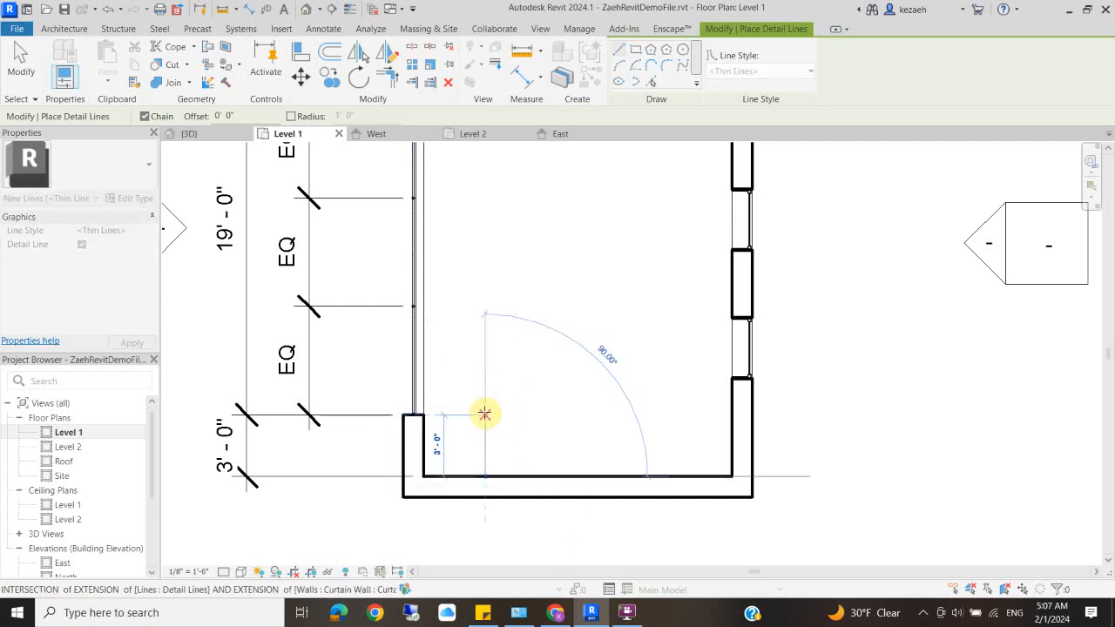
pyautogui.click(485, 374)
pyautogui.click(423, 374)
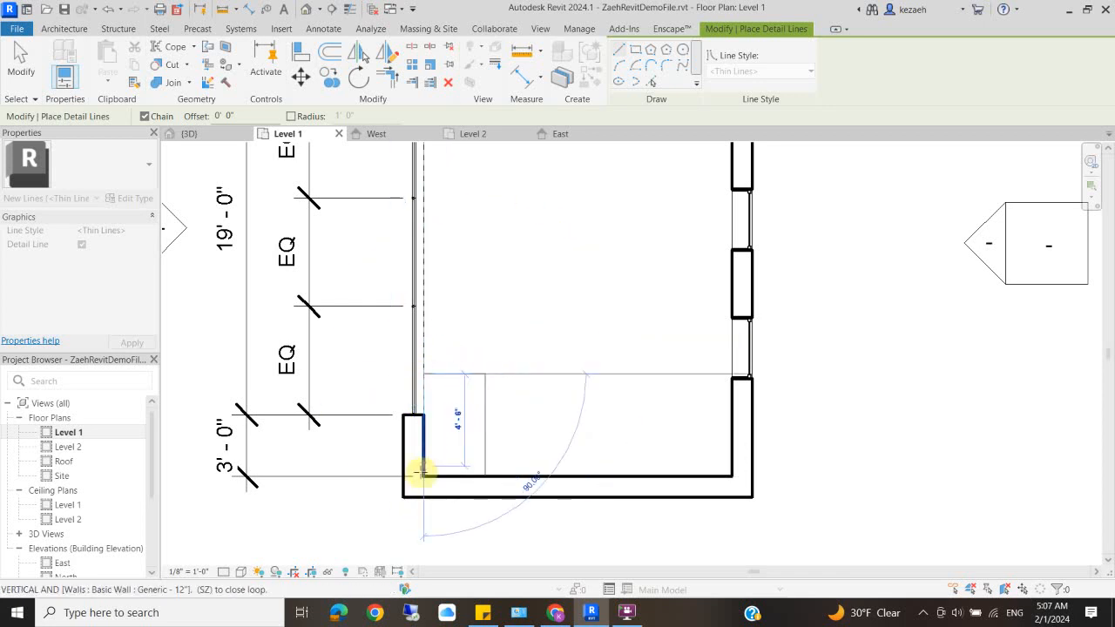
pyautogui.press('Escape')
pyautogui.press('Escape')
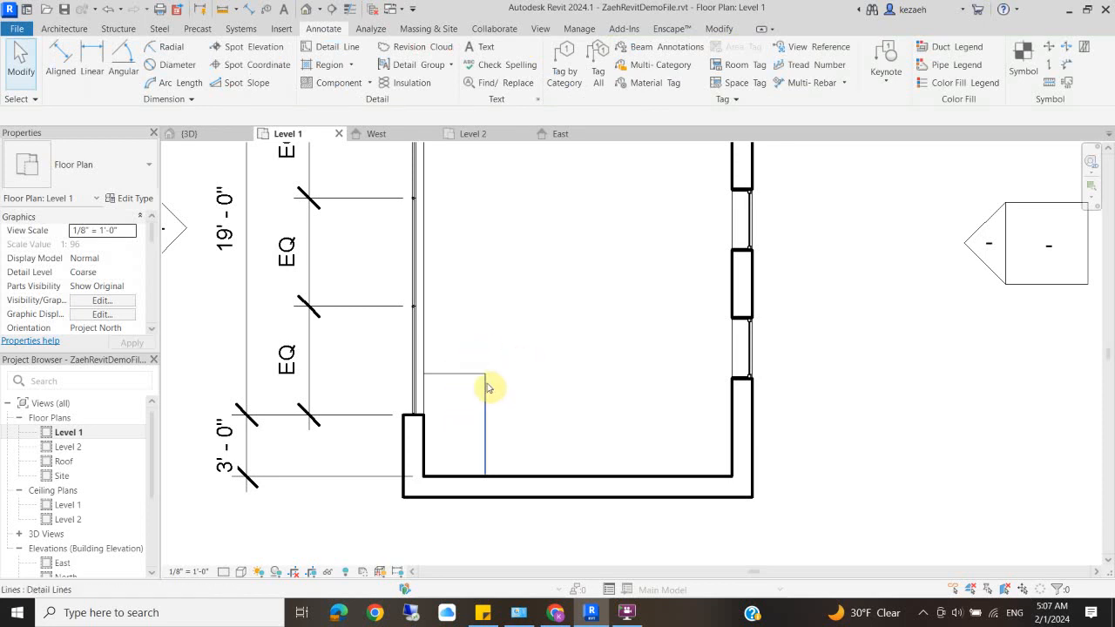
# Step: Delete all the detail lines of the landing outline in the southwest corner
pyautogui.click(486, 392)
pyautogui.press('Delete')
pyautogui.click(450, 375)
pyautogui.press('Delete')
pyautogui.click(425, 450)
pyautogui.press('Delete')
pyautogui.click(427, 449)
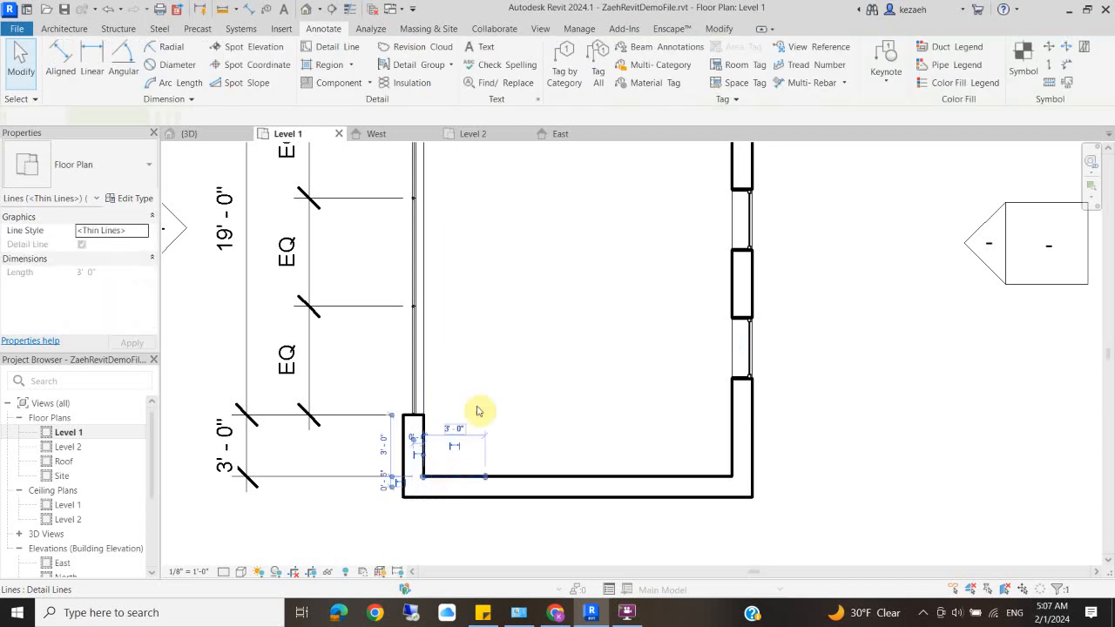
pyautogui.press('Delete')
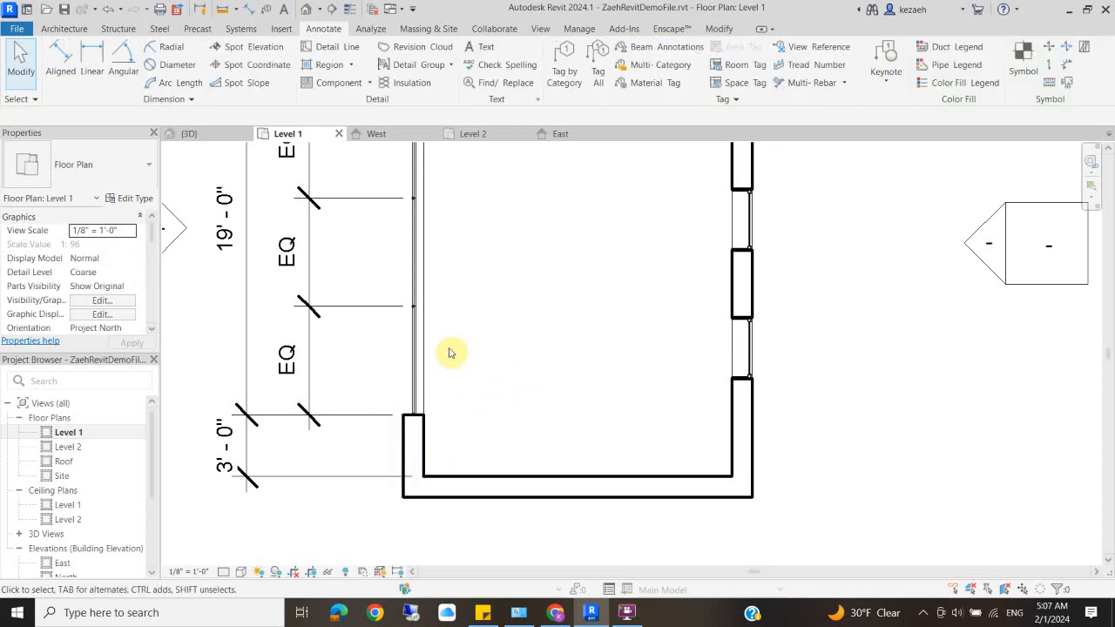
# Step: Draw a landing outline 5' wide and 3' deep with thin detail lines in the room's southwest interior corner
pyautogui.press('d')
pyautogui.press('l')
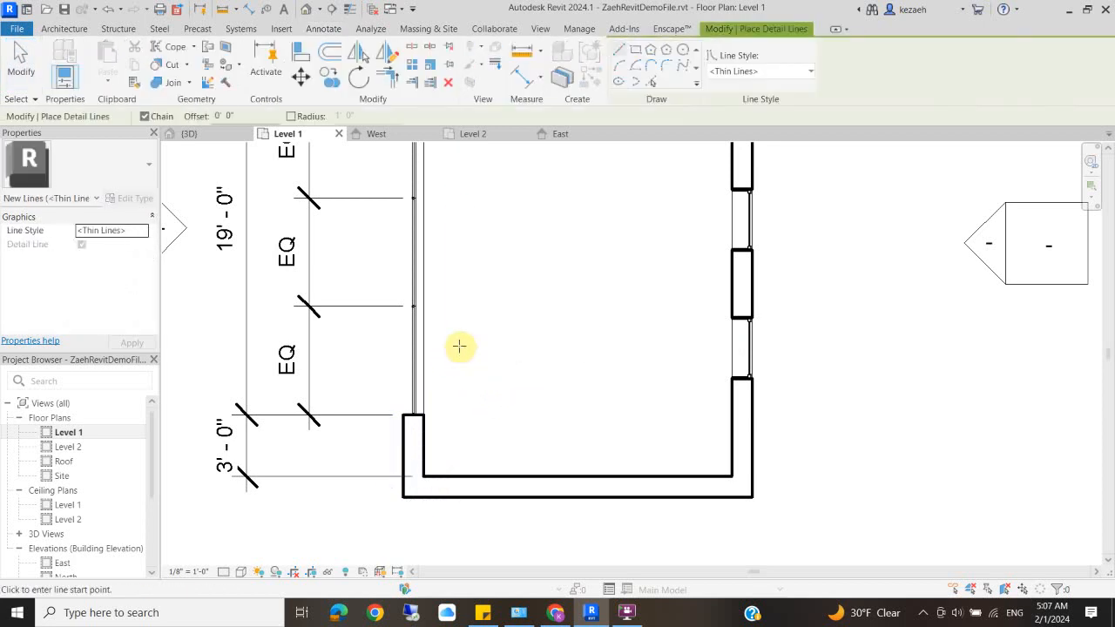
pyautogui.click(422, 475)
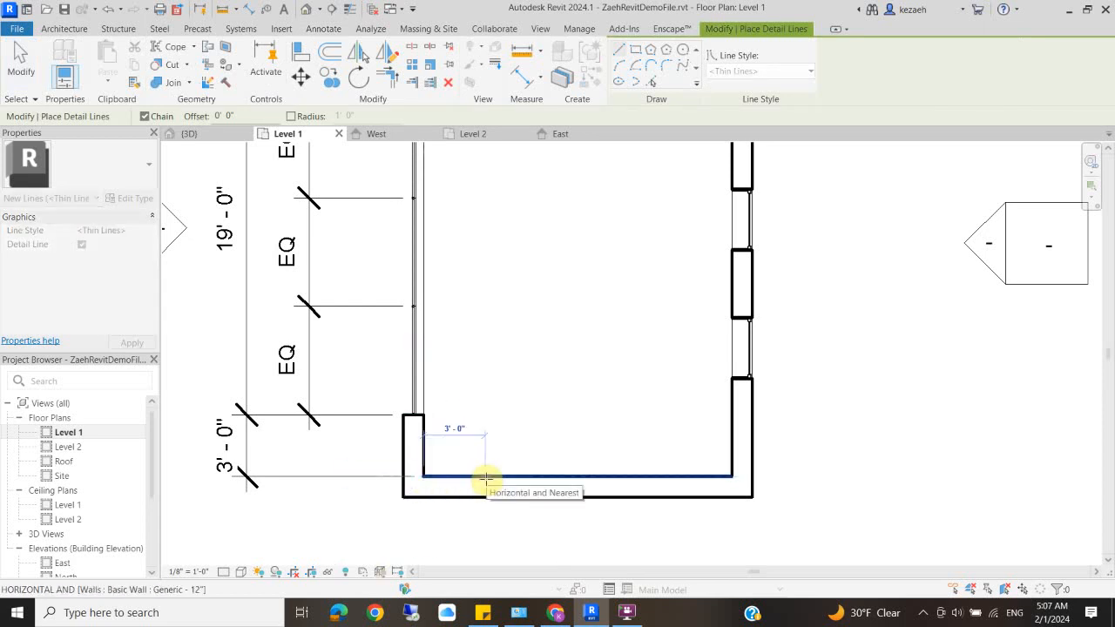
pyautogui.write('5')
pyautogui.press('Return')
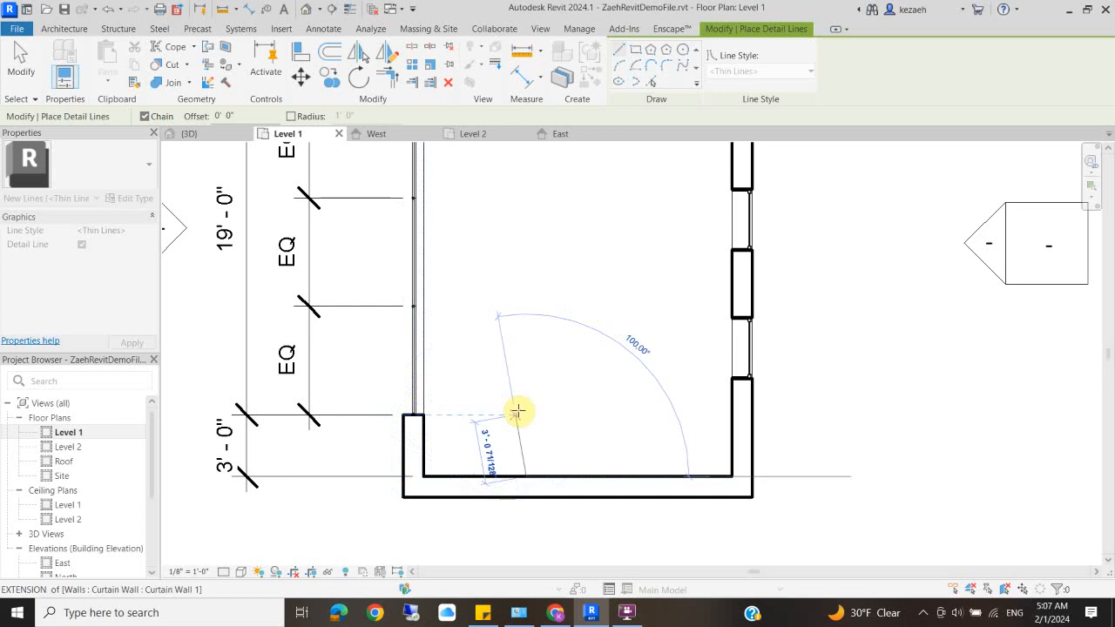
pyautogui.write('3')
pyautogui.press('Return')
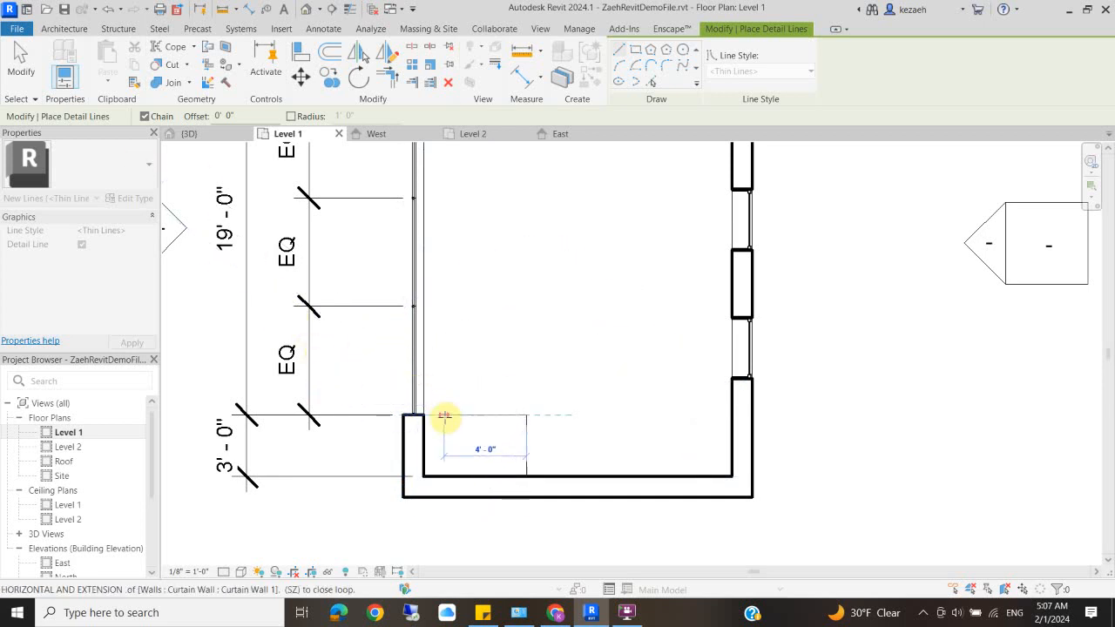
pyautogui.click(424, 415)
pyautogui.click(424, 476)
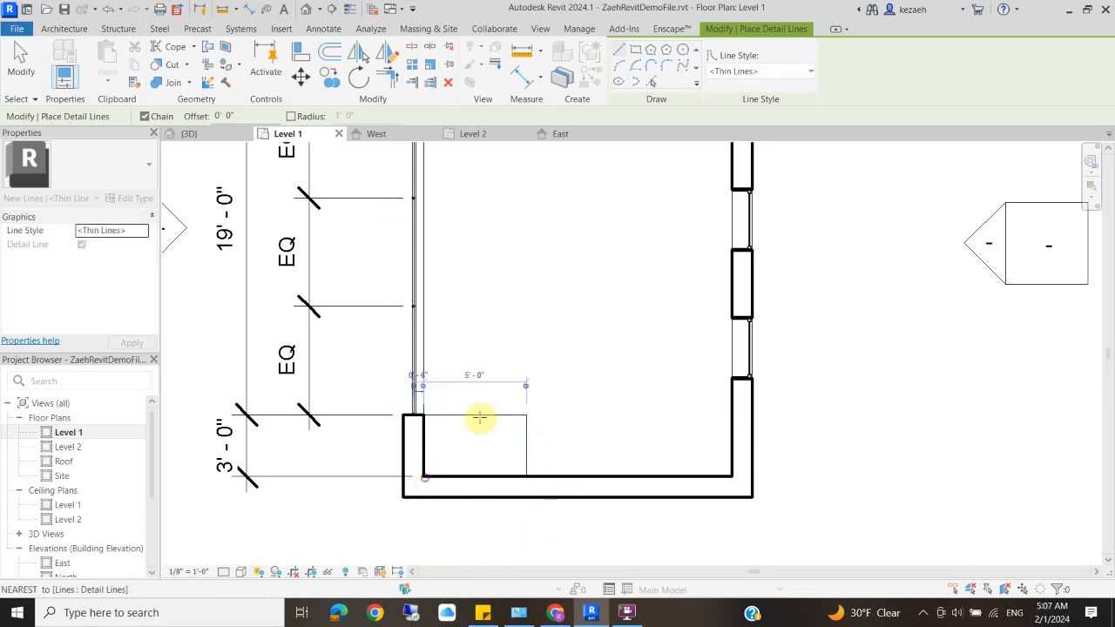
# Step: Draw a horizontal detail line about 5'-6" long eastward from the midpoint of the southwest landing's east edge
pyautogui.click(527, 447)
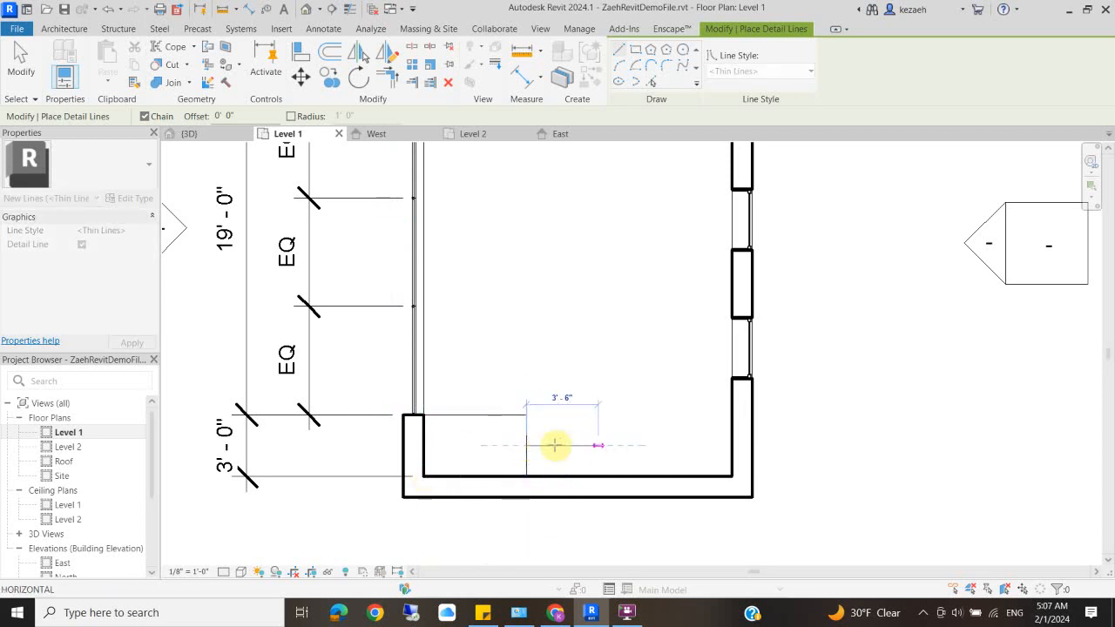
pyautogui.click(638, 445)
pyautogui.press('Escape')
pyautogui.press('Escape')
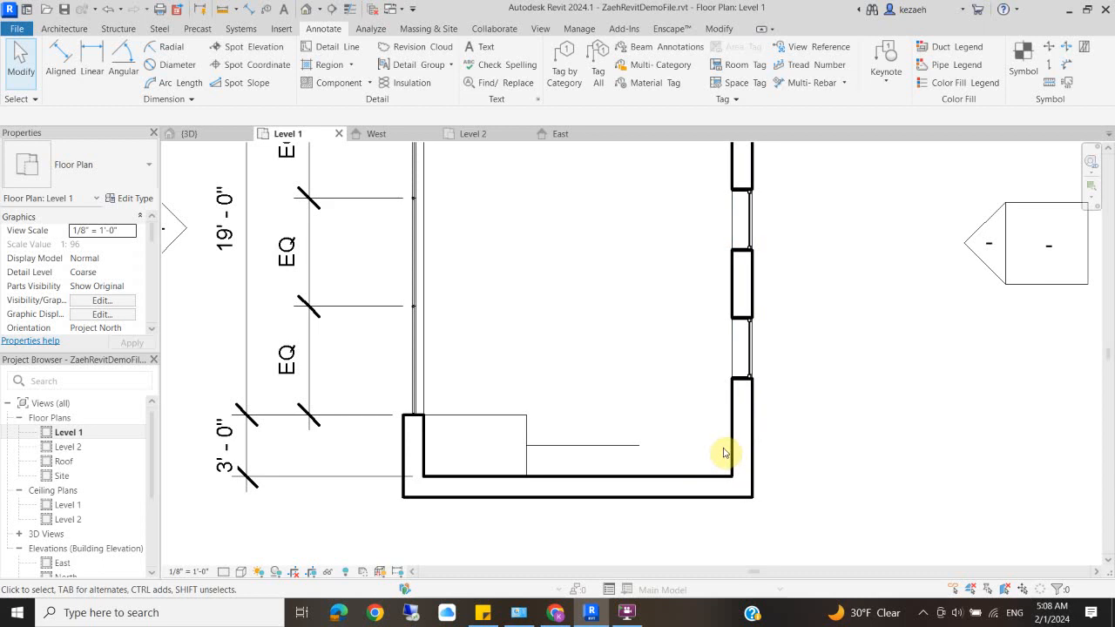
# Step: Draw a 4' by 4' detail-line landing in the southeast interior corner and extend the horizontal centre line to its west edge
pyautogui.press('d')
pyautogui.press('l')
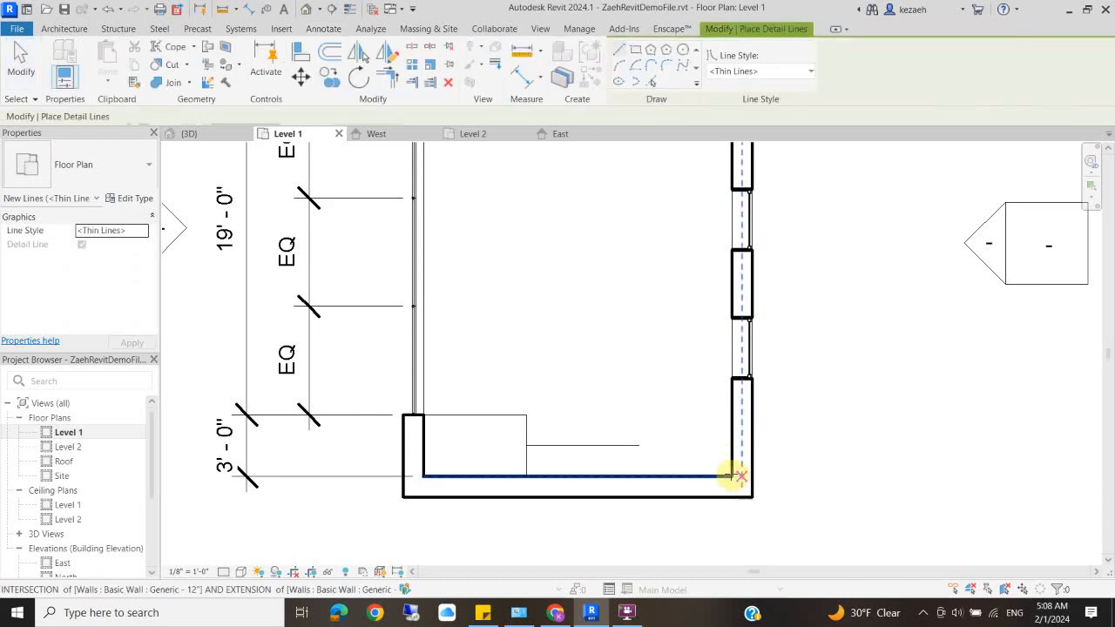
pyautogui.click(727, 475)
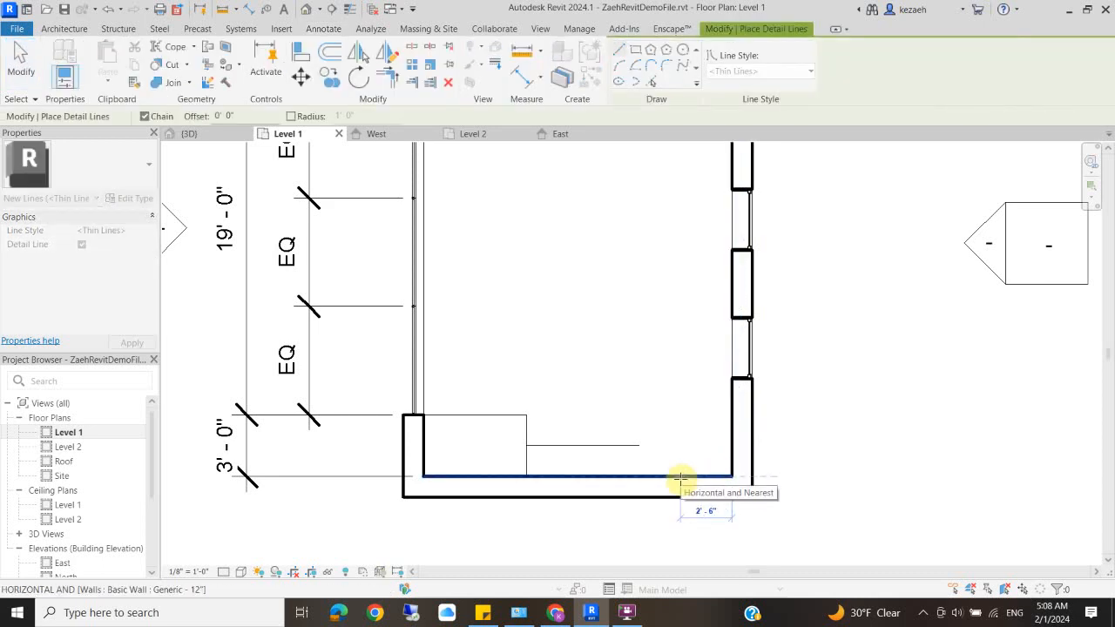
pyautogui.click(681, 478)
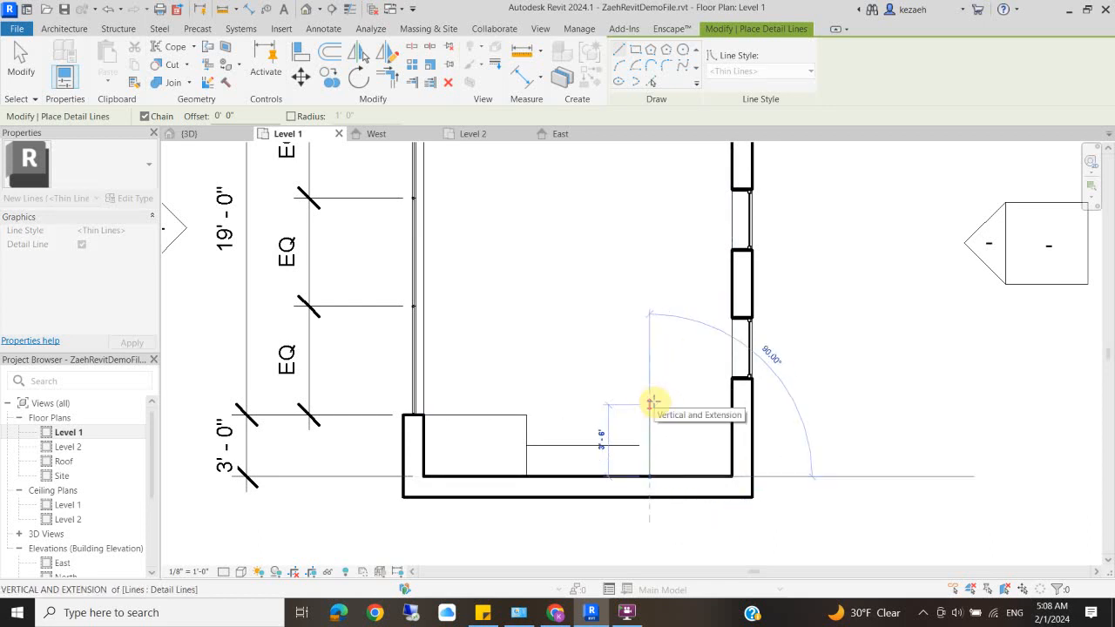
pyautogui.write('4')
pyautogui.press('Return')
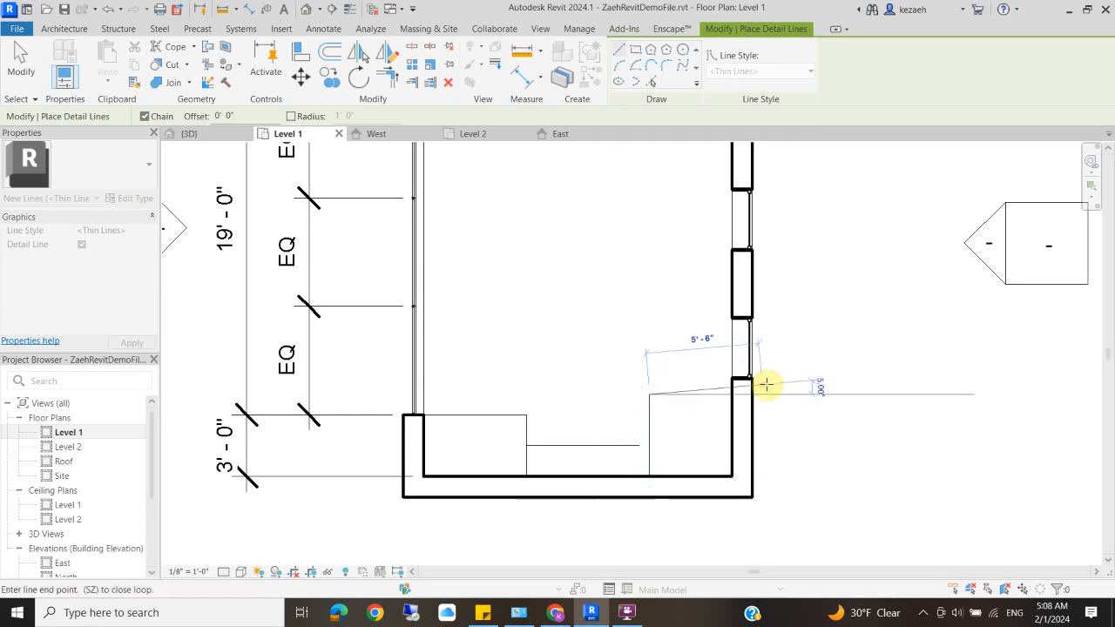
pyautogui.click(731, 395)
pyautogui.press('Escape')
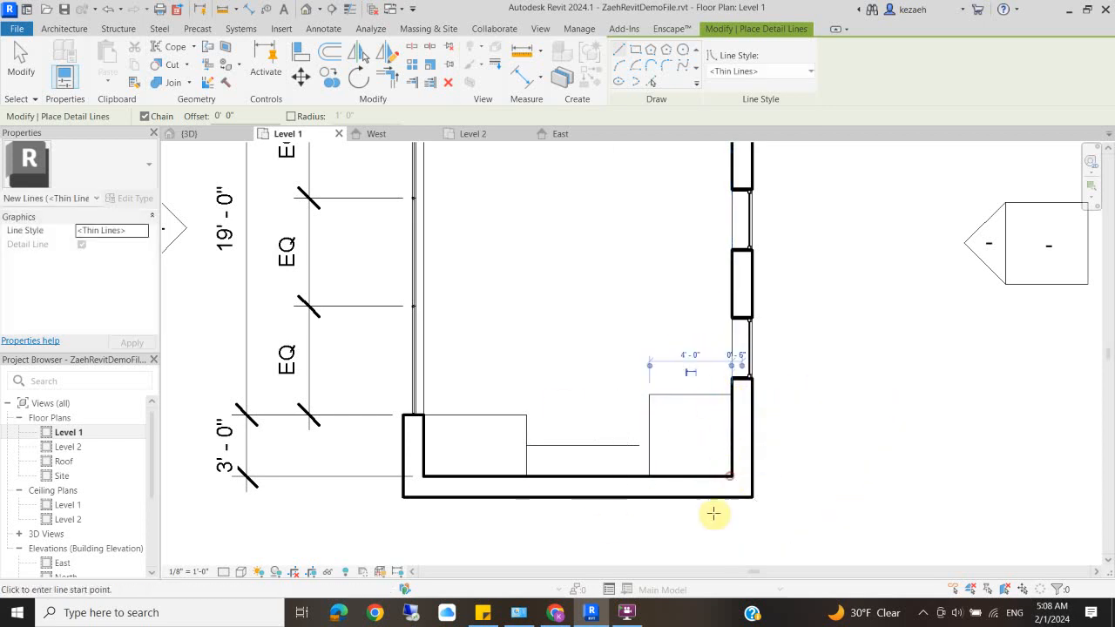
pyautogui.press('Escape')
pyautogui.click(641, 446)
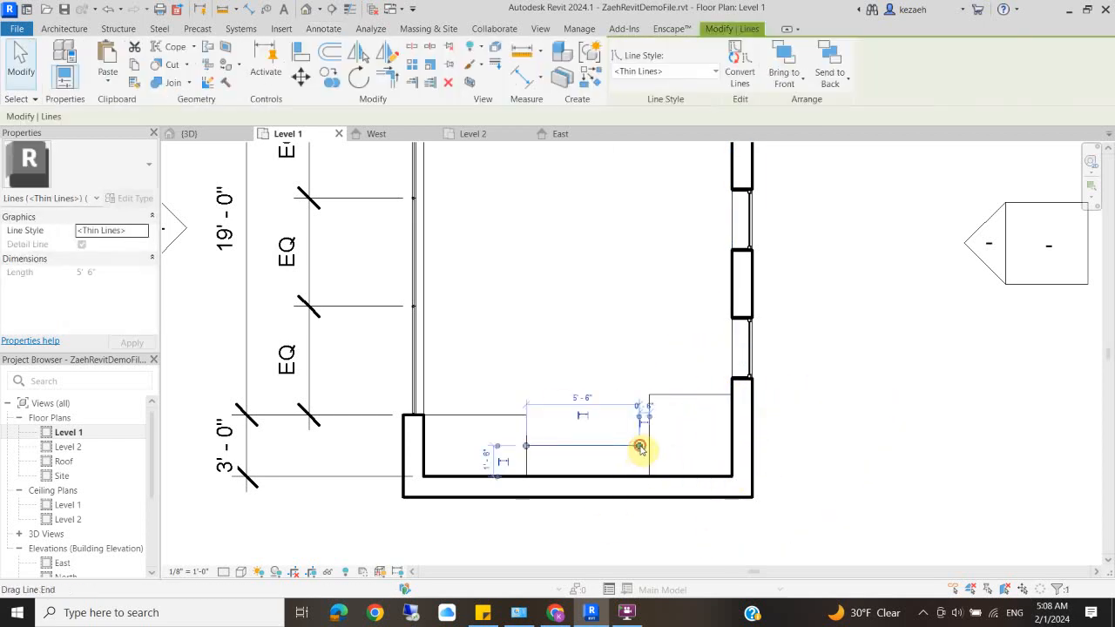
pyautogui.press('Escape')
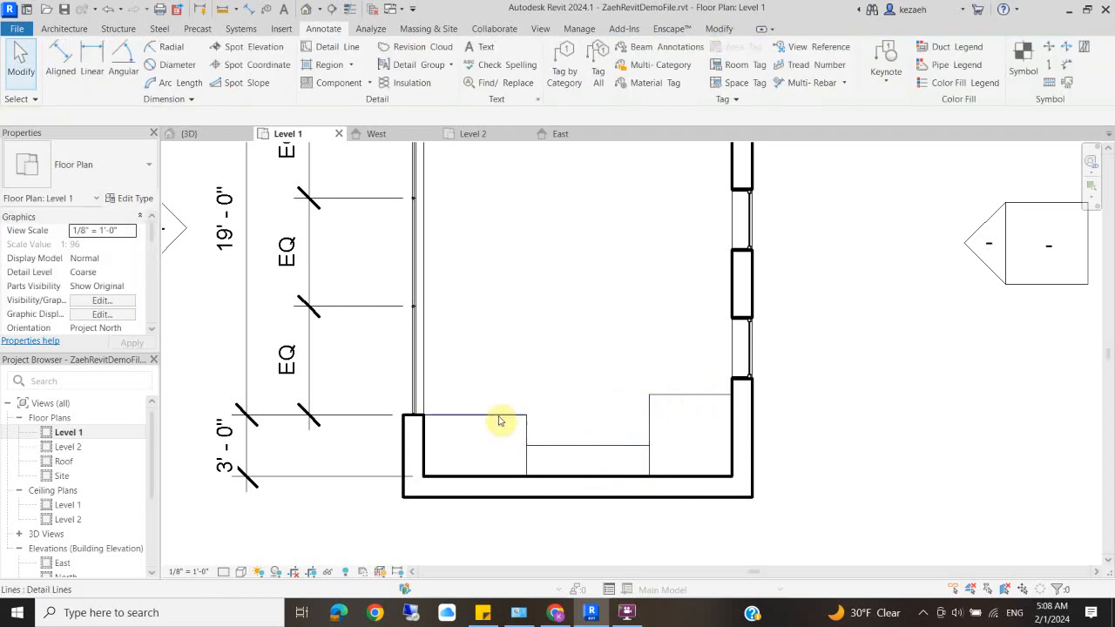
# Step: Draw a detail line about 13'-4" long north from the southeast landing along the east wall's inner face, and select it
pyautogui.moveTo(709, 378); pyautogui.dragTo(578, 490, button='middle')
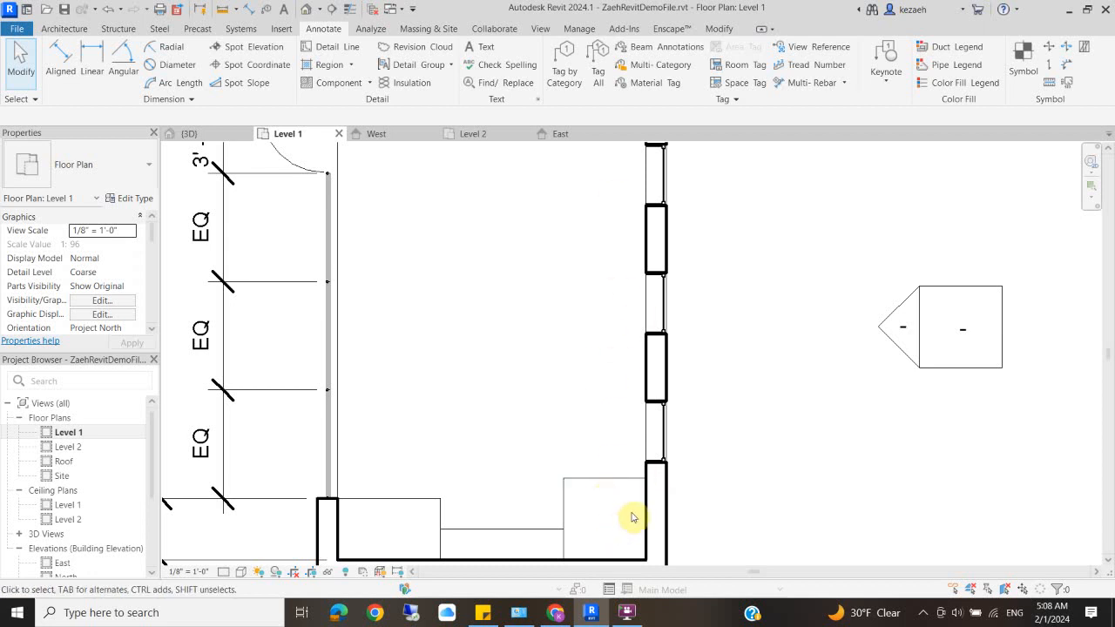
pyautogui.press('l')
pyautogui.click(646, 478)
pyautogui.click(649, 206)
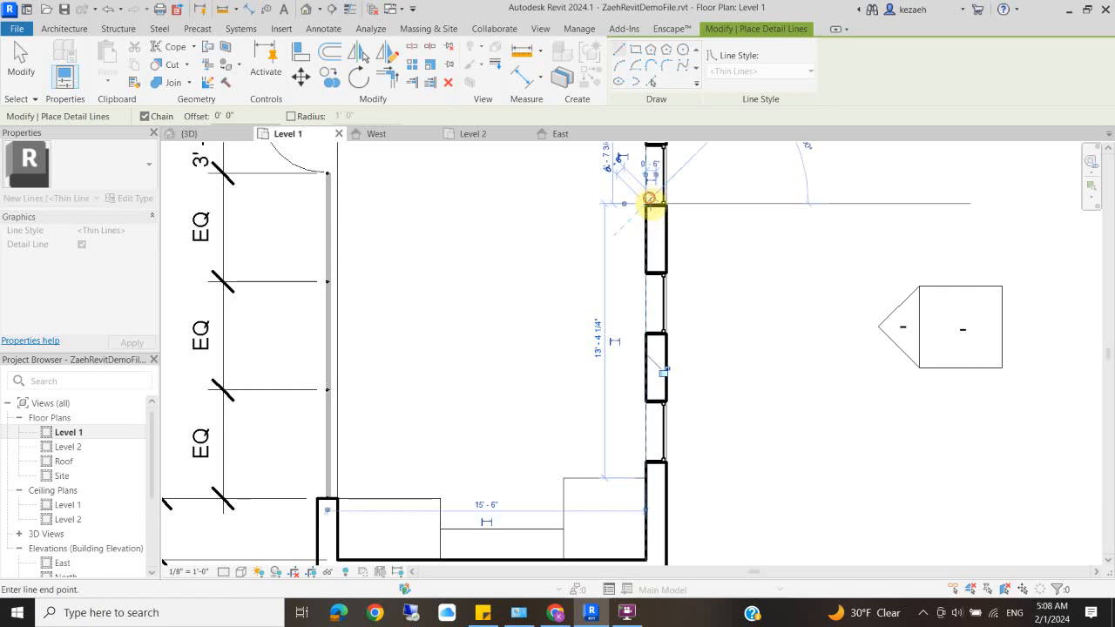
pyautogui.press('Escape')
pyautogui.press('Escape')
pyautogui.click(645, 301)
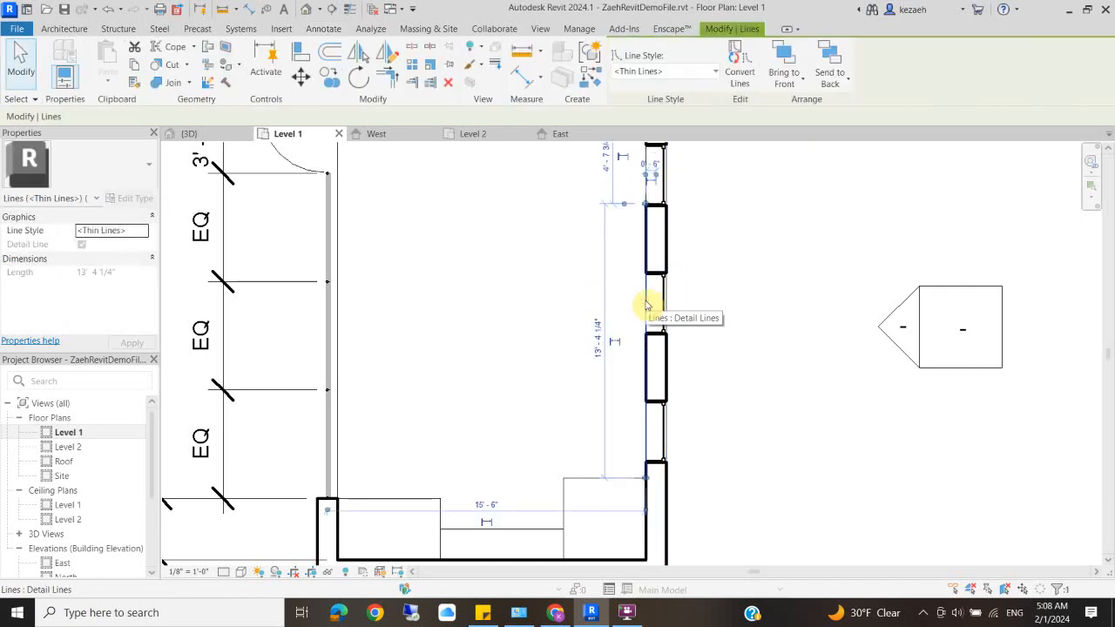
# Step: Copy the detail line on the east wall's inner face 3' west to mark the second run's inner edge
pyautogui.press('c')
pyautogui.press('o')
pyautogui.click(645, 301)
pyautogui.write('3')
pyautogui.press('Return')
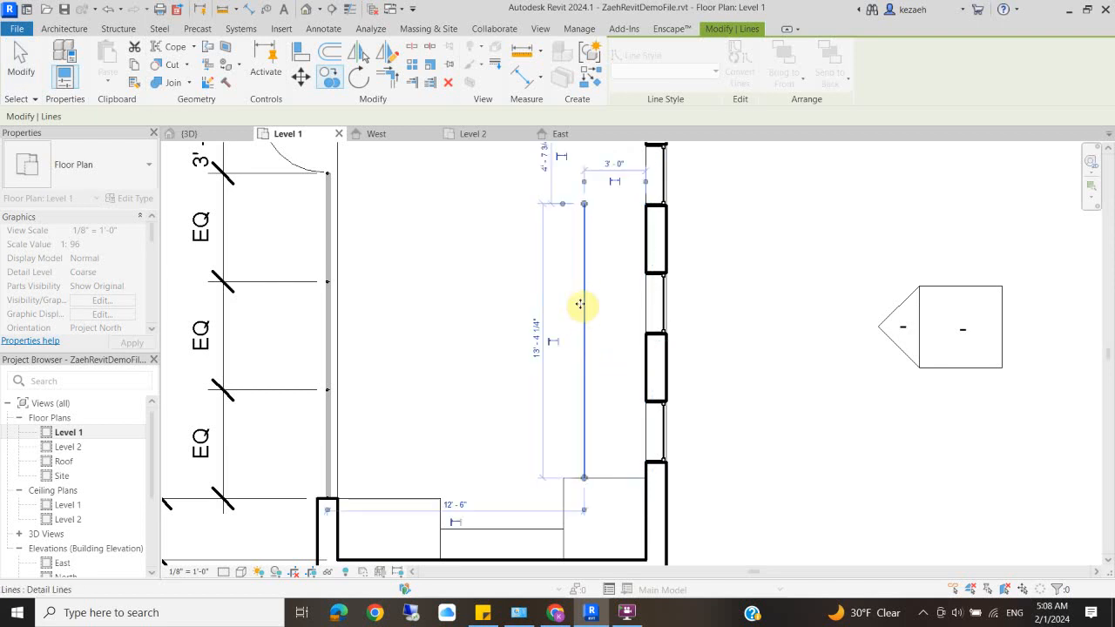
pyautogui.press('Escape')
pyautogui.press('Escape')
# Step: Draw a detail line from the copied line's south end to the run's midpoint, and continue it north as the run's centre line
pyautogui.press('d')
pyautogui.press('l')
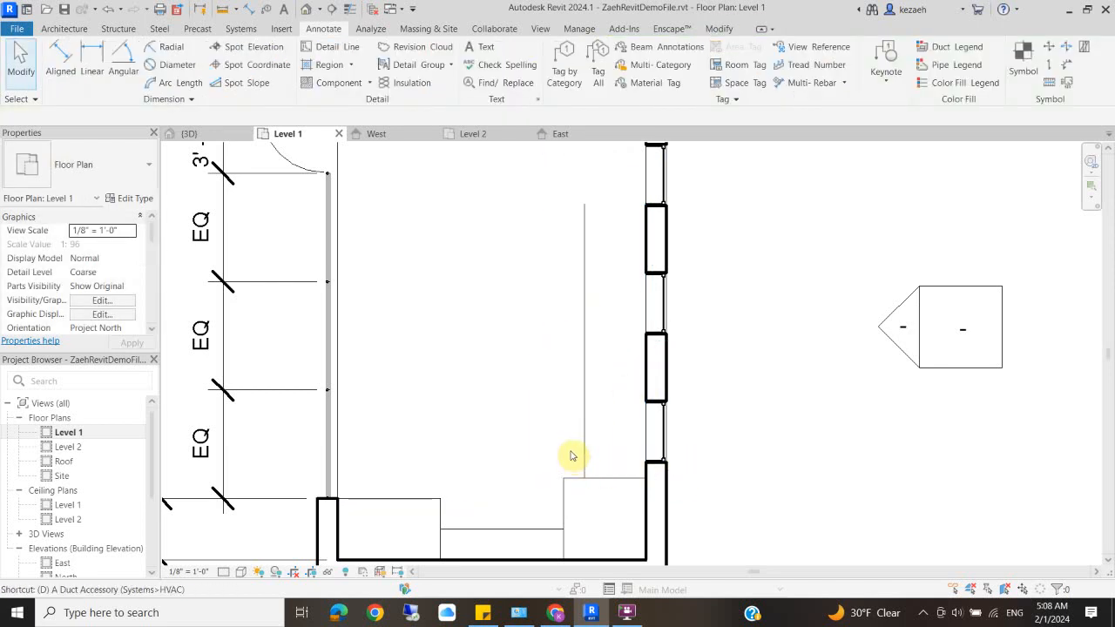
pyautogui.click(584, 478)
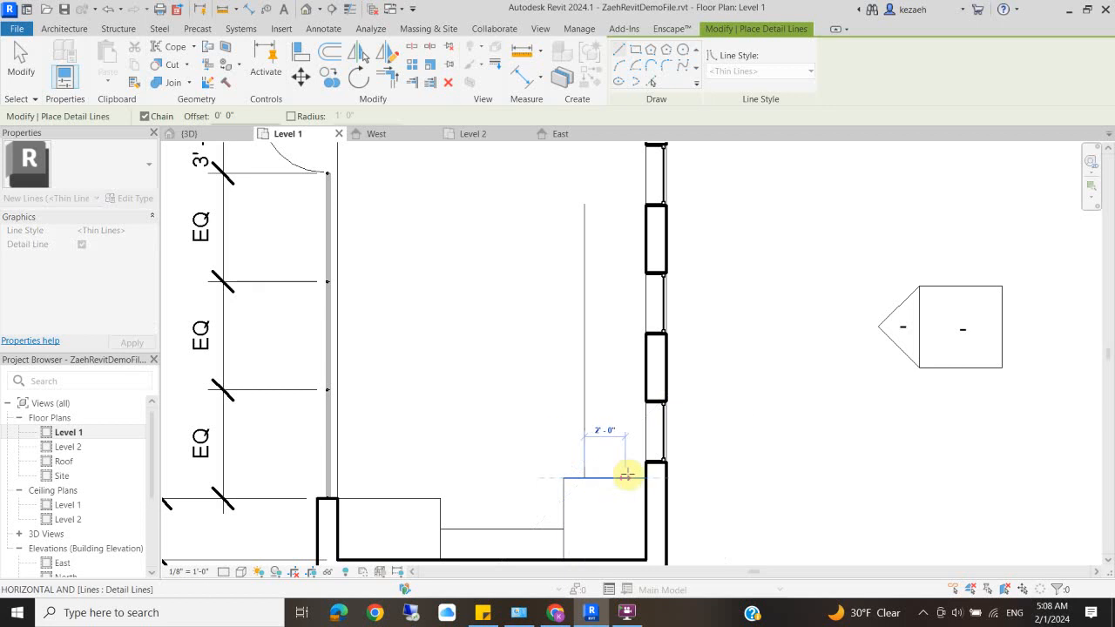
pyautogui.click(614, 479)
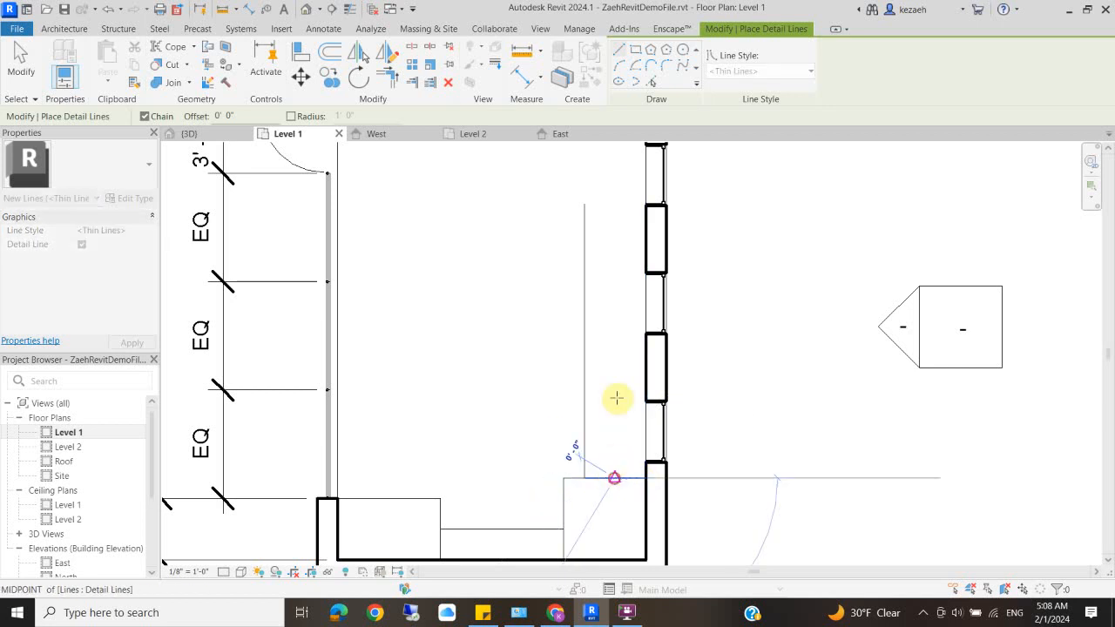
pyautogui.click(618, 209)
pyautogui.press('Escape')
pyautogui.press('Escape')
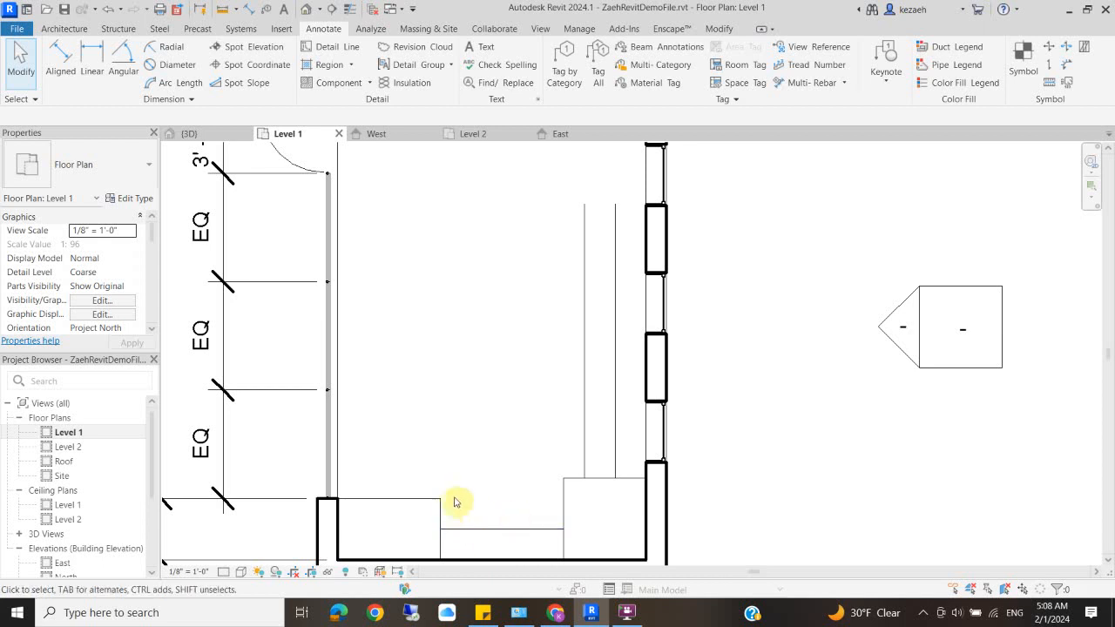
# Step: Start a stair and place a 3' wide, 5'-6" long run with 7 risers eastward from the southwest landing along the centre line
pyautogui.scroll(-3, 427, 383)
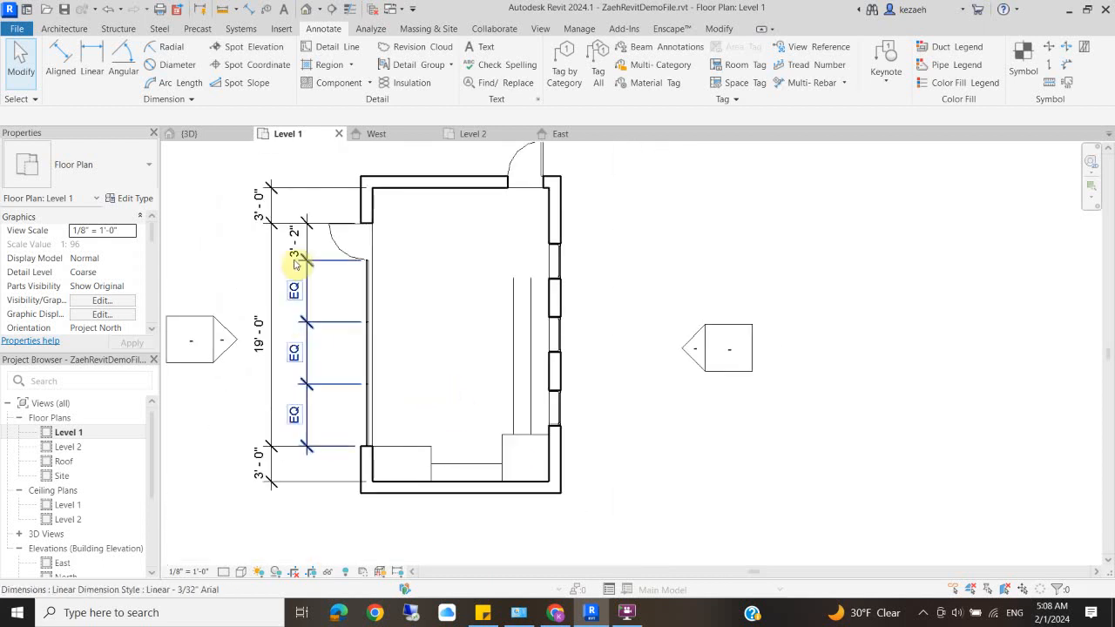
pyautogui.click(67, 34)
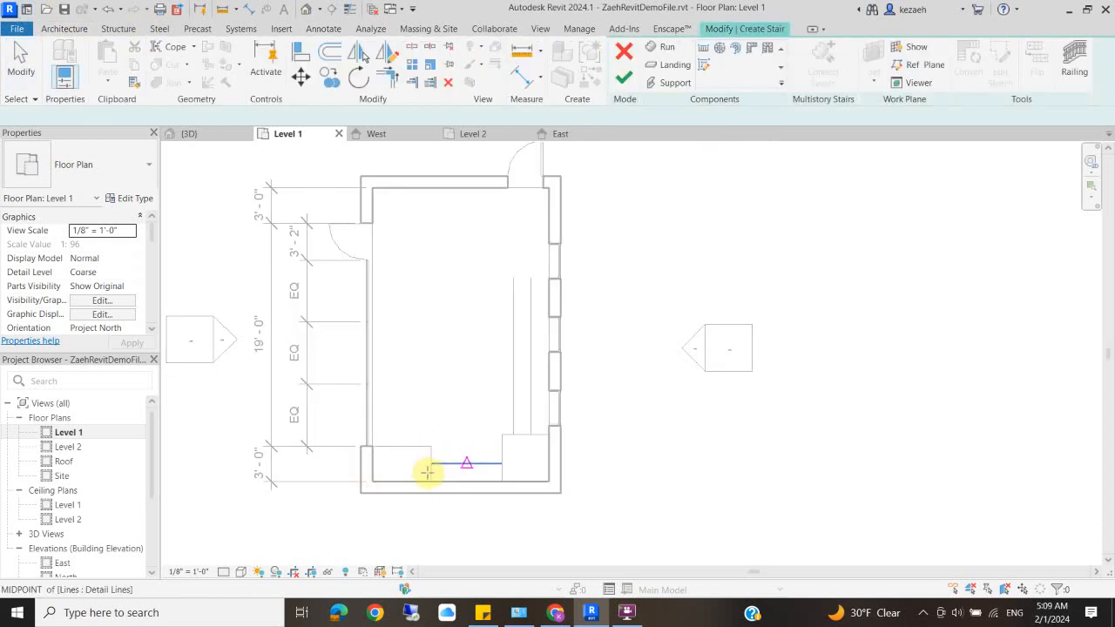
pyautogui.scroll(3, 423, 468)
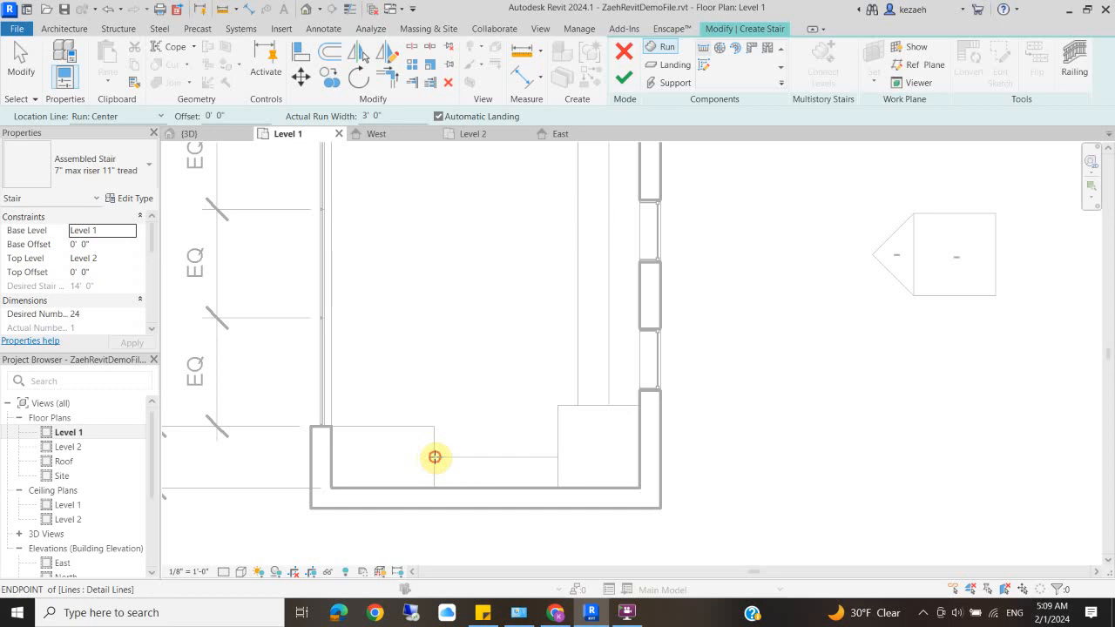
pyautogui.click(434, 457)
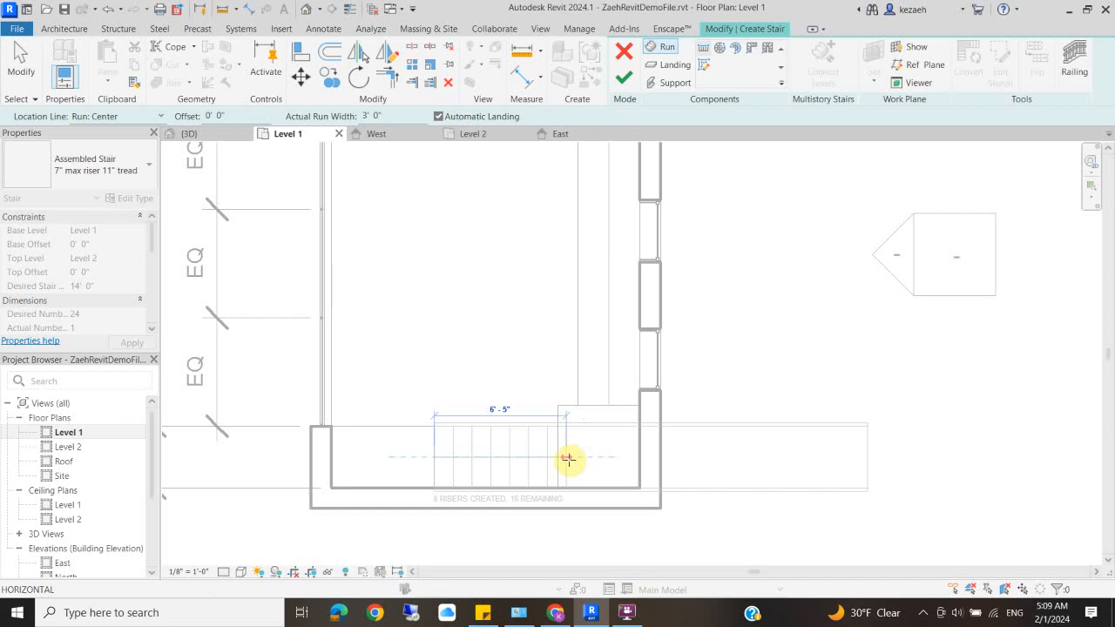
pyautogui.scroll(2, 552, 456)
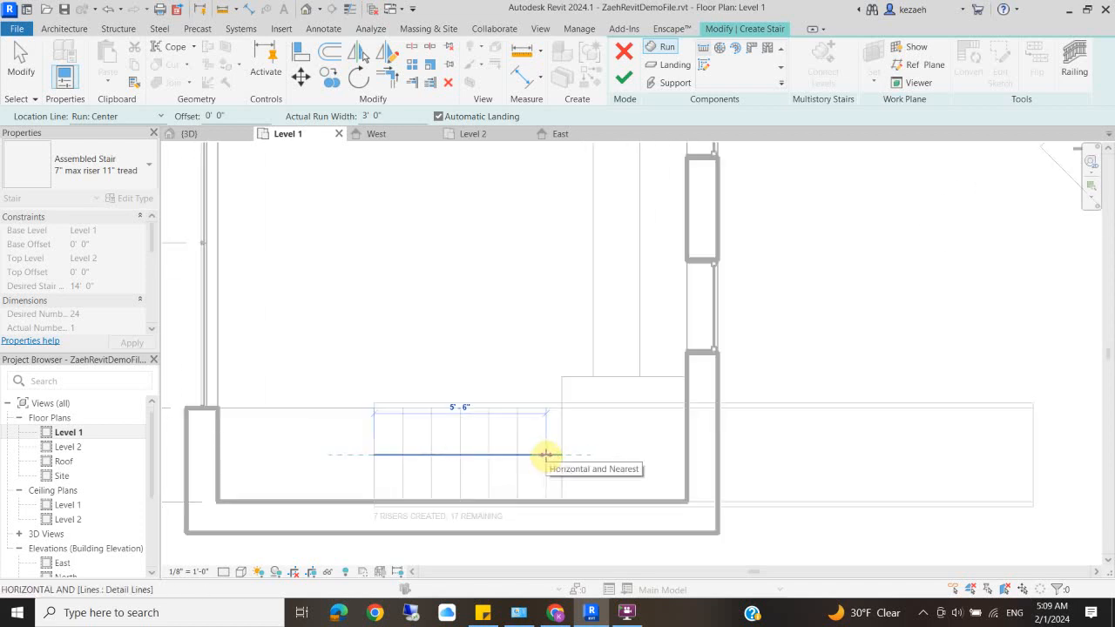
pyautogui.click(545, 454)
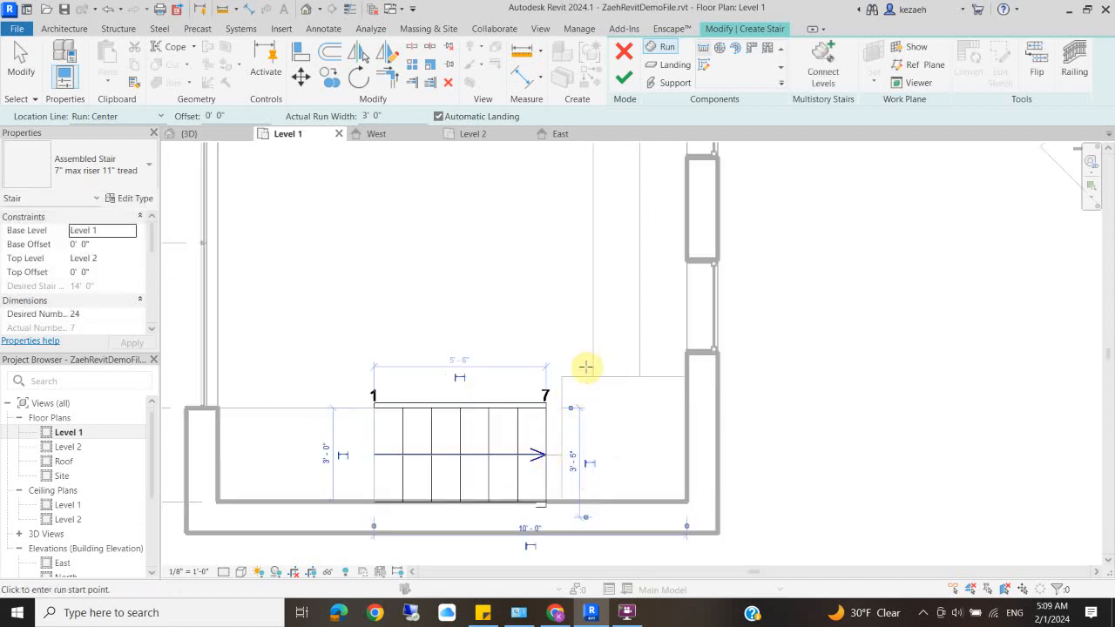
# Step: Place a second run northward from the southeast landing's north edge along the east wall's centre line, using the remaining 17 risers
pyautogui.click(638, 376)
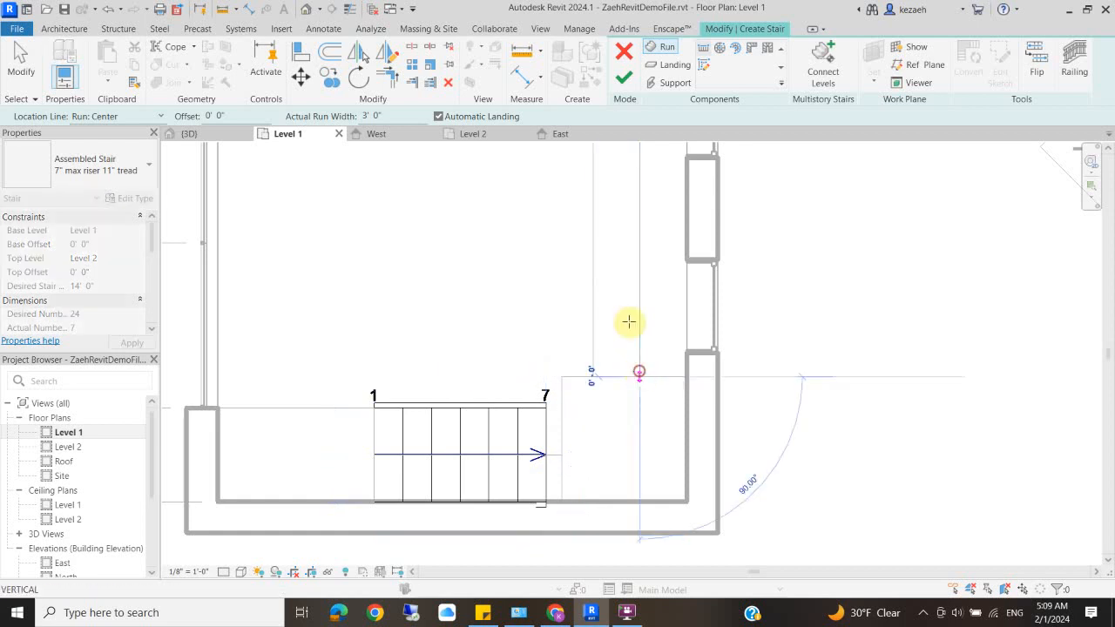
pyautogui.scroll(5, 638, 279)
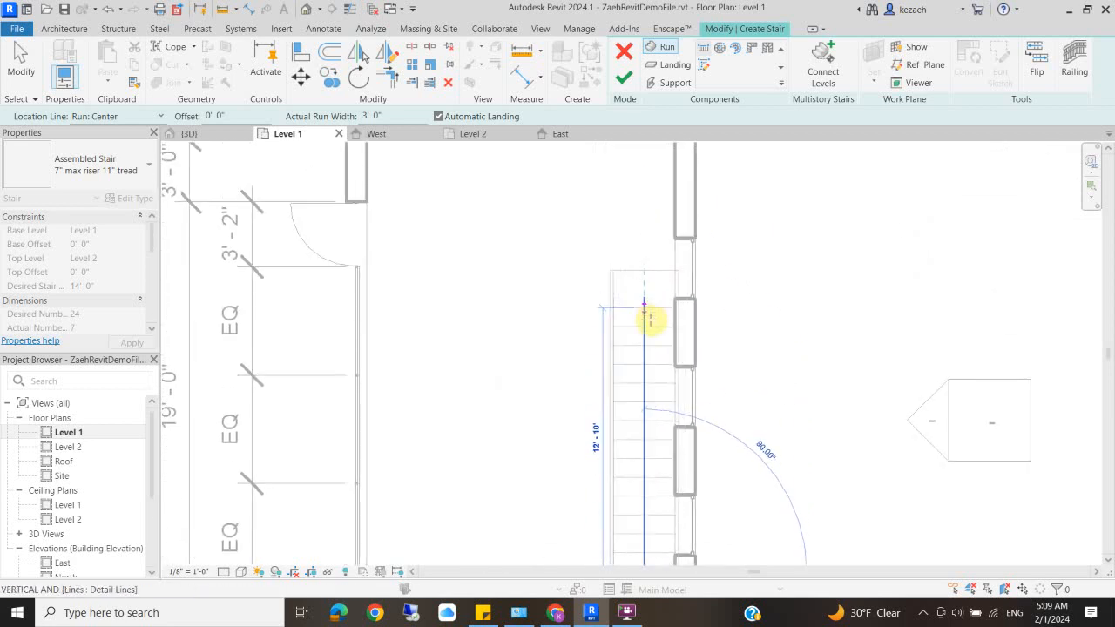
pyautogui.scroll(-2, 650, 321)
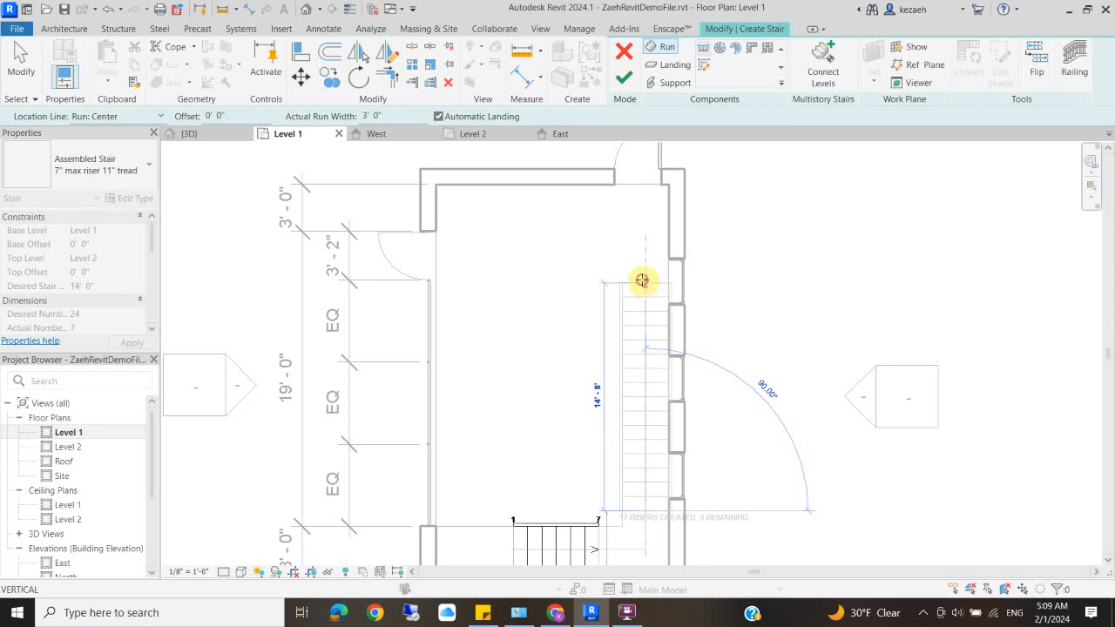
pyautogui.click(642, 280)
pyautogui.press('Escape')
# Step: Move the first run east so its last riser meets the west edge of the detail-line landing in the southeast corner
pyautogui.moveTo(546, 474); pyautogui.dragTo(536, 364, button='middle')
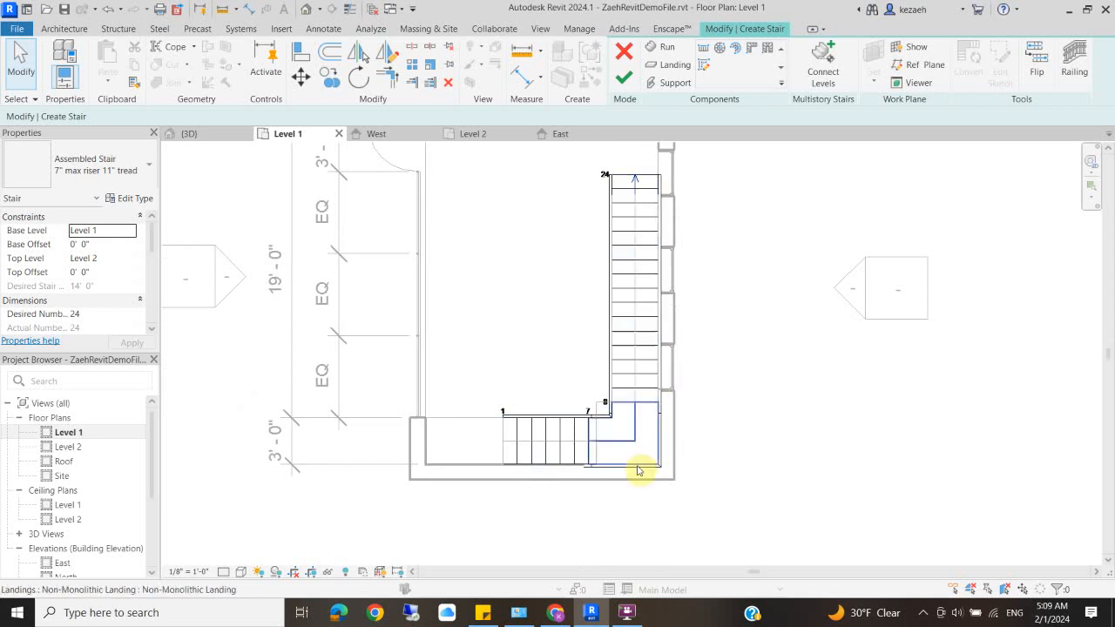
pyautogui.scroll(4, 610, 411)
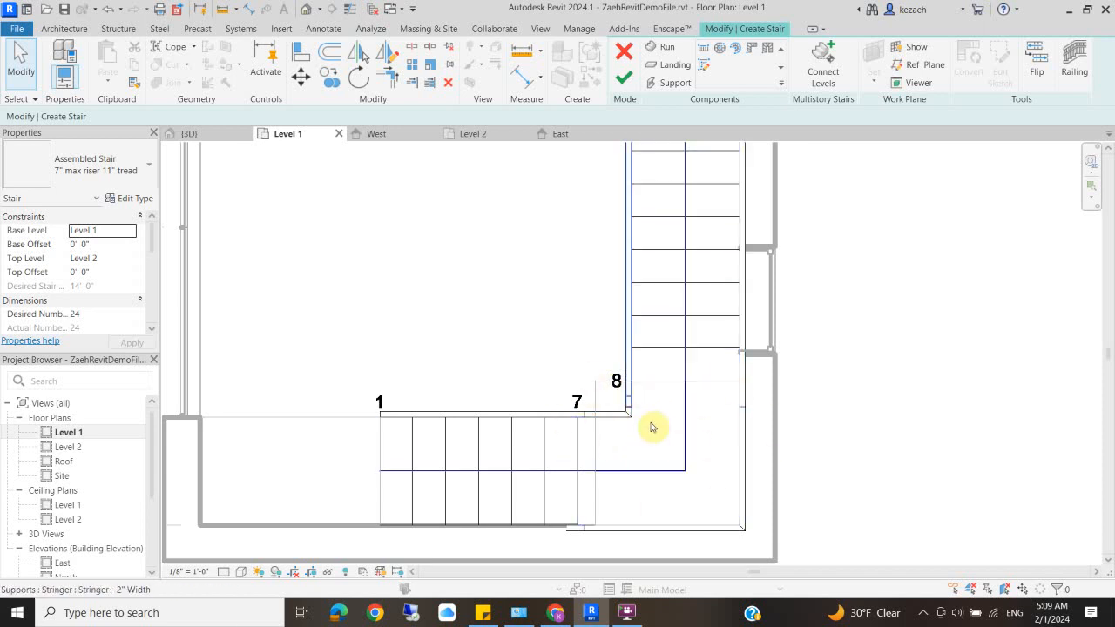
pyautogui.scroll(-4, 535, 456)
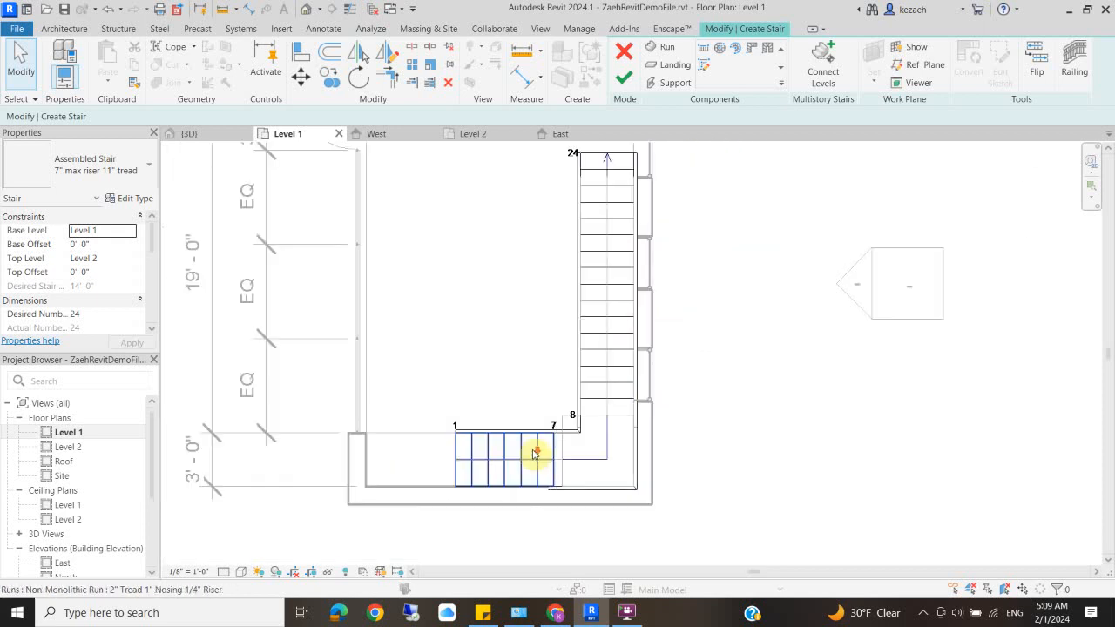
pyautogui.scroll(5, 500, 473)
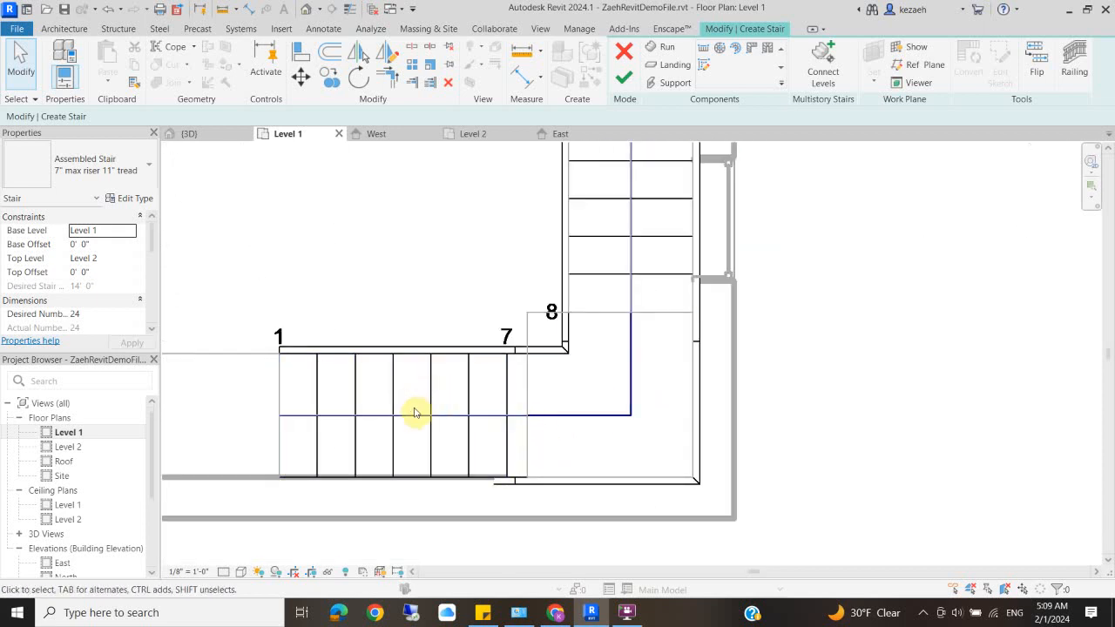
pyautogui.scroll(-1, 267, 397)
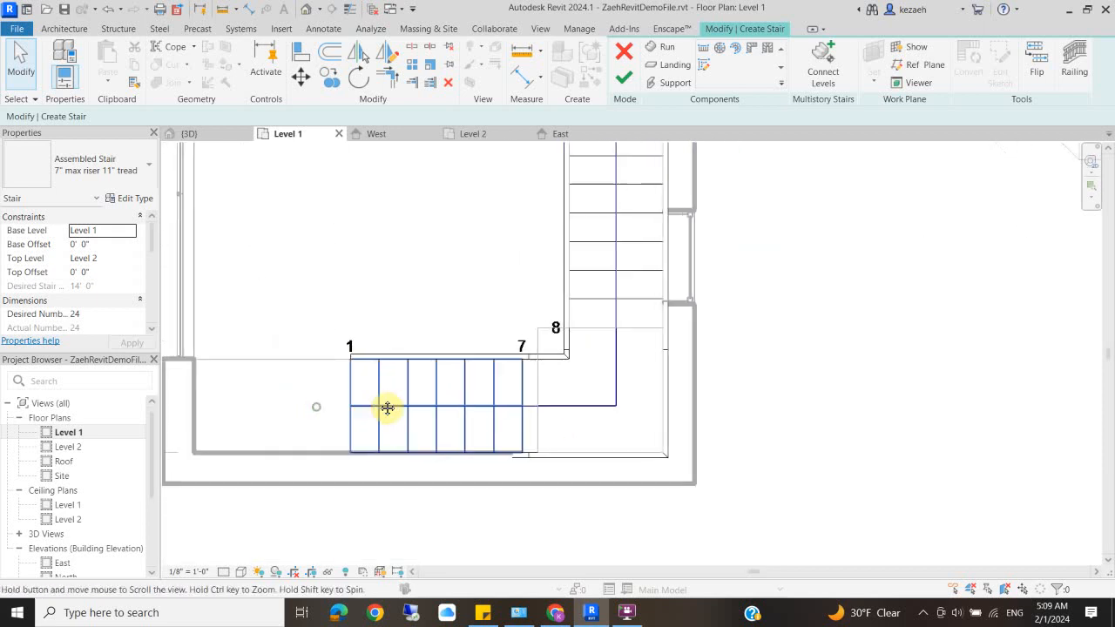
pyautogui.click(465, 413)
pyautogui.scroll(2, 540, 416)
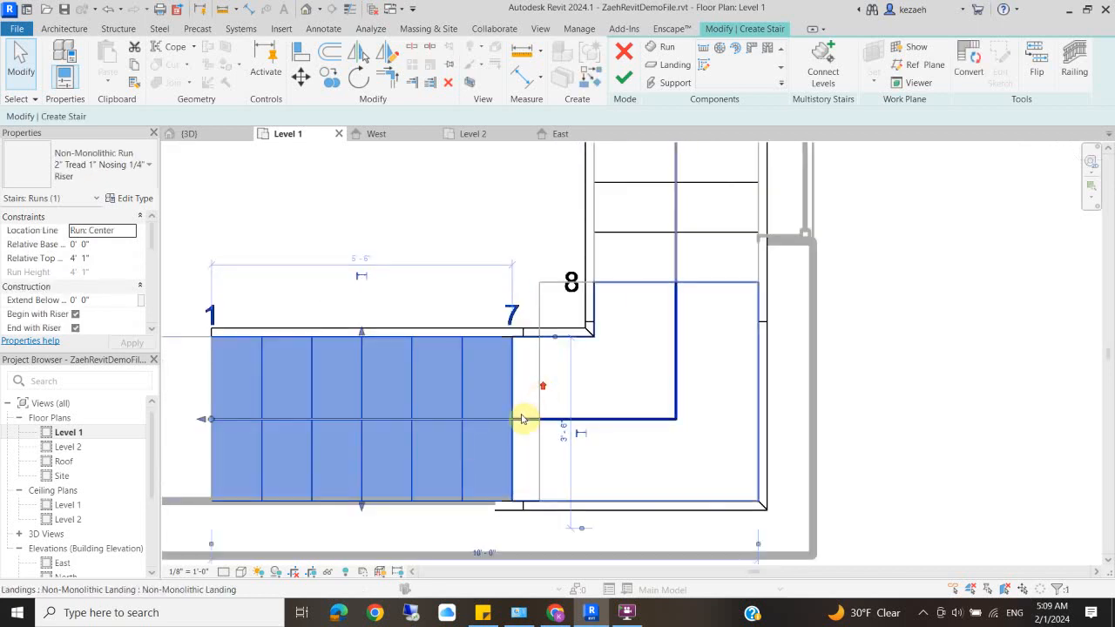
pyautogui.press('m')
pyautogui.press('v')
pyautogui.click(514, 421)
pyautogui.click(540, 420)
pyautogui.scroll(-2, 509, 431)
pyautogui.click(393, 337)
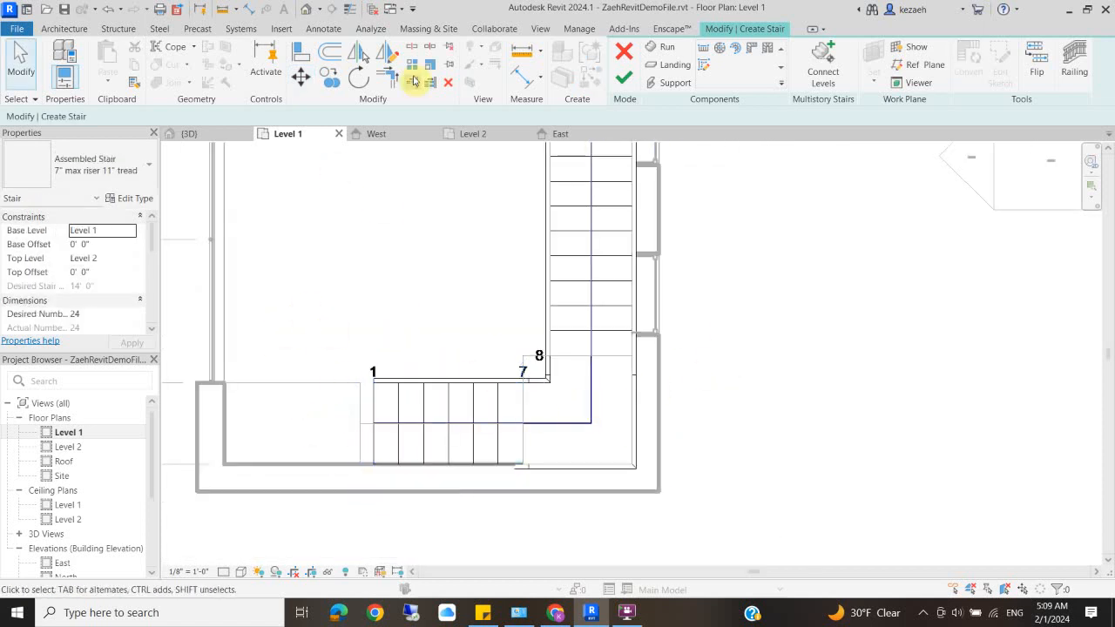
# Step: Finish creating the stair with its two runs, corner landing and railings
pyautogui.scroll(-1, 840, 327)
pyautogui.moveTo(580, 360); pyautogui.dragTo(528, 400, button='middle')
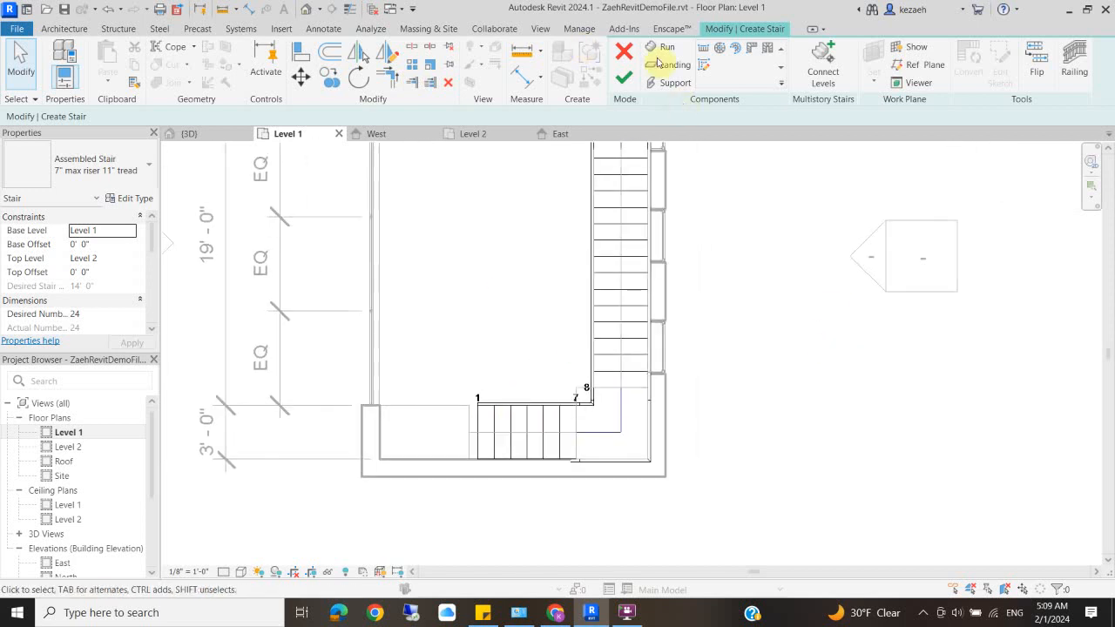
pyautogui.click(618, 81)
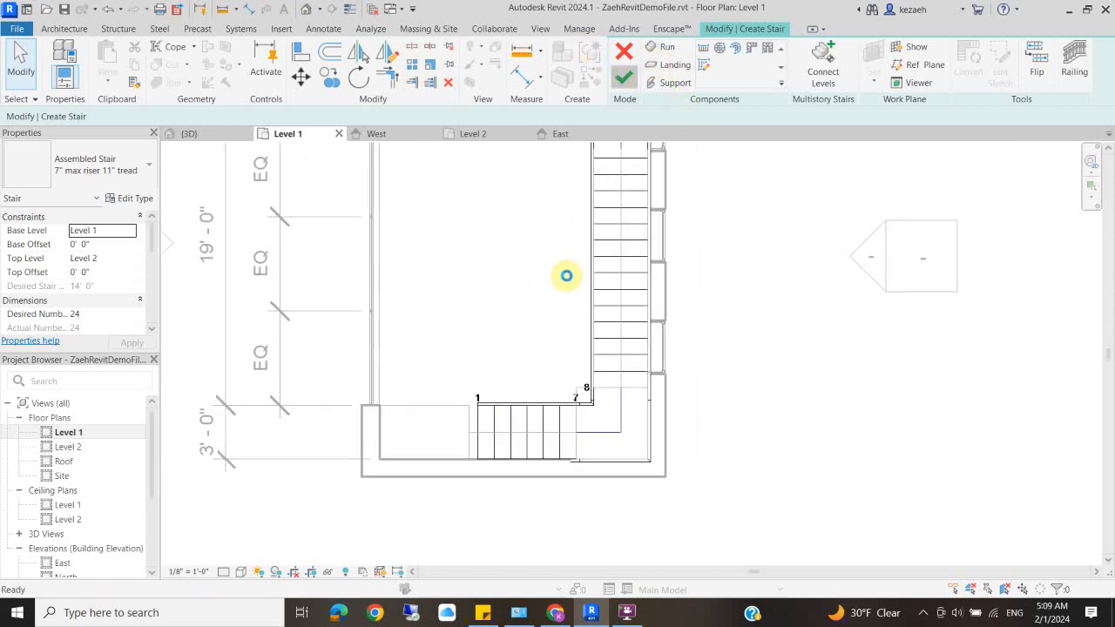
# Step: Delete the detail lines forming the north and east edges of the southwest landing
pyautogui.scroll(-3, 544, 371)
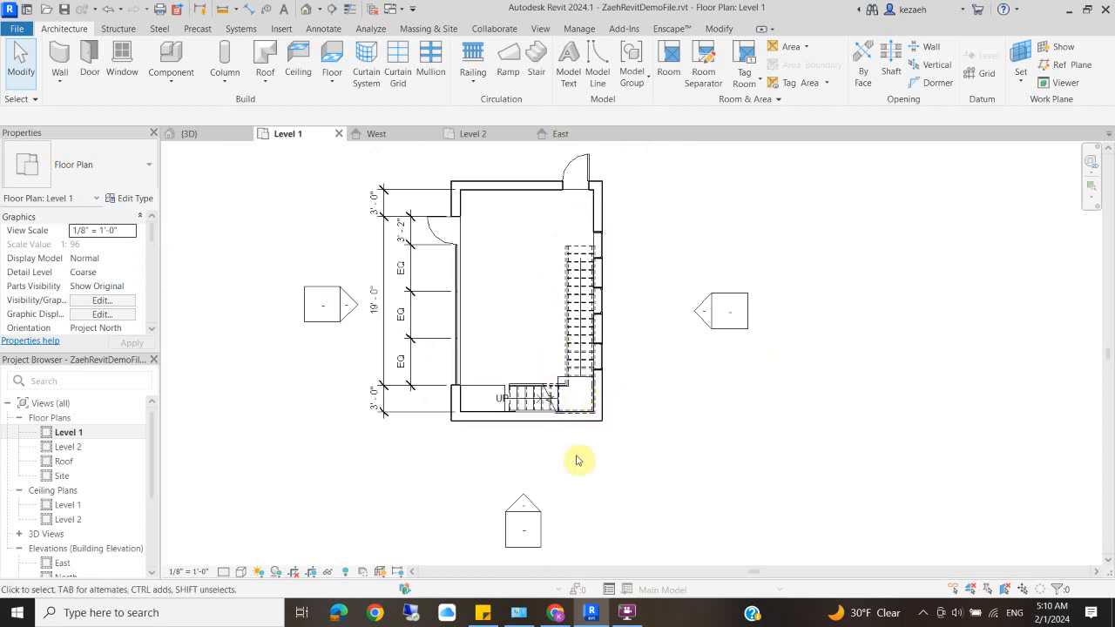
pyautogui.scroll(2, 502, 391)
pyautogui.click(497, 385)
pyautogui.press('Delete')
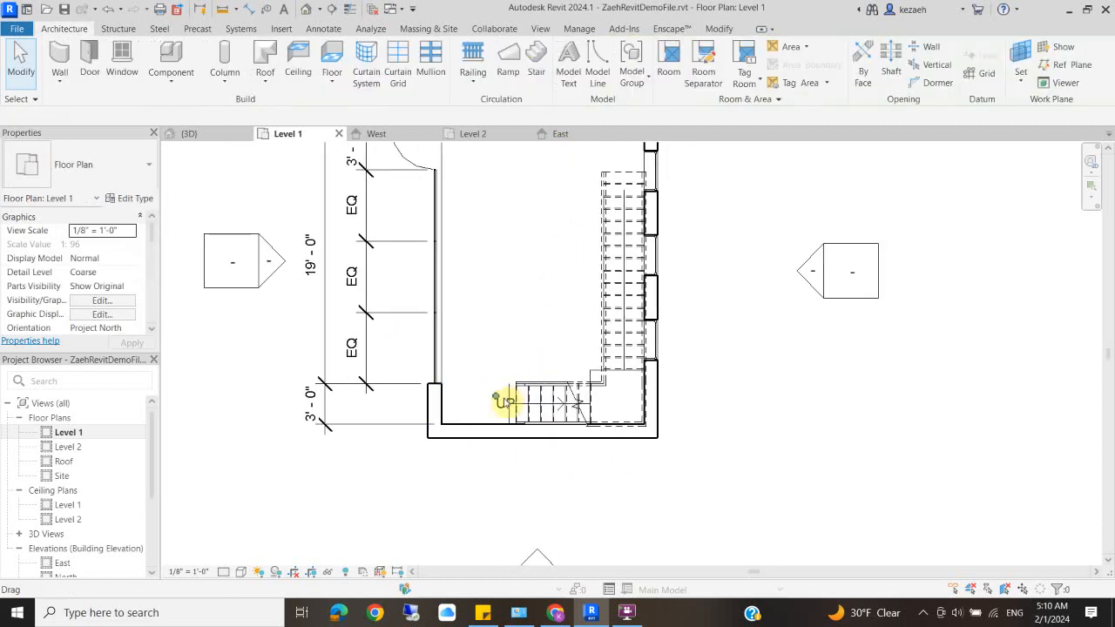
pyautogui.click(510, 393)
pyautogui.press('Delete')
pyautogui.moveTo(585, 299); pyautogui.dragTo(572, 329, button='middle')
pyautogui.scroll(1, 564, 290)
pyautogui.scroll(-3, 572, 330)
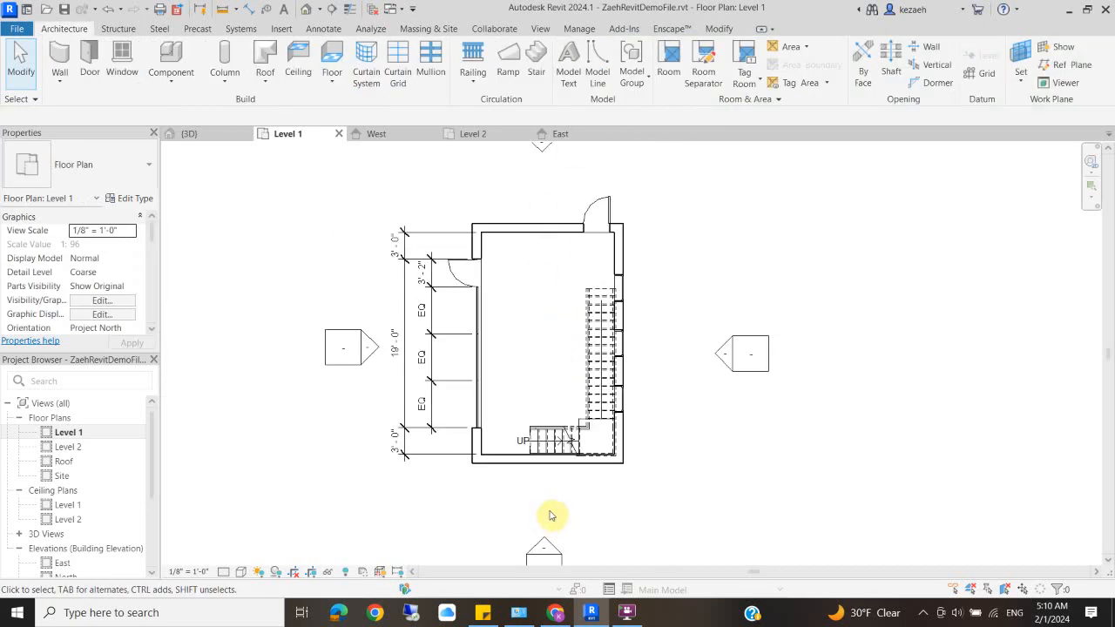
# Step: Cut a north-south building section through the room and first run, looking east toward the stair, and open the section view
pyautogui.click(541, 30)
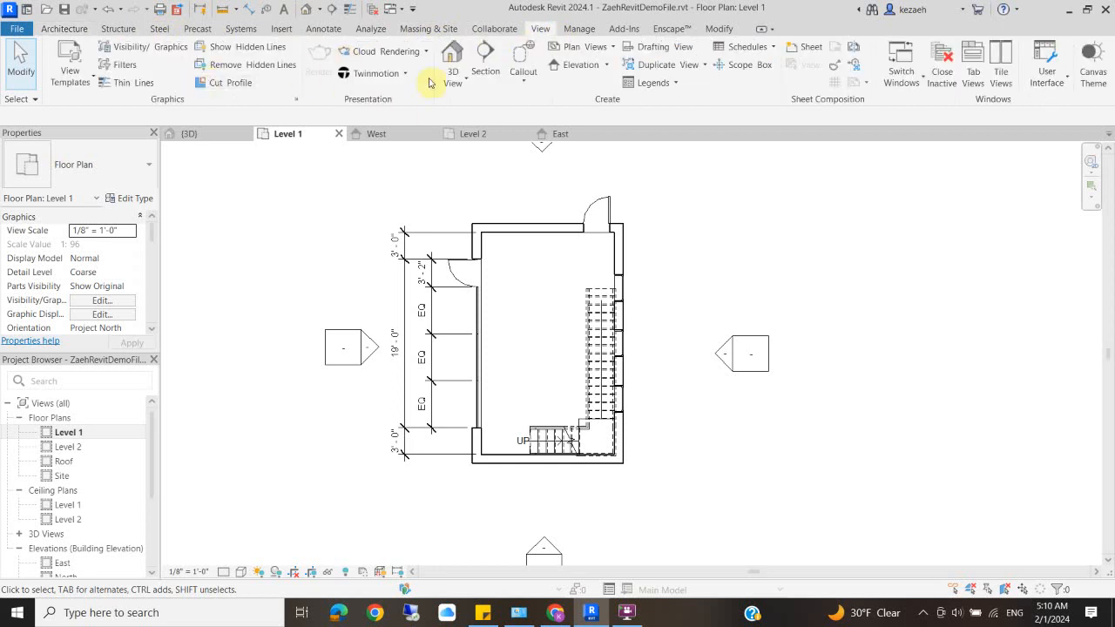
pyautogui.click(485, 56)
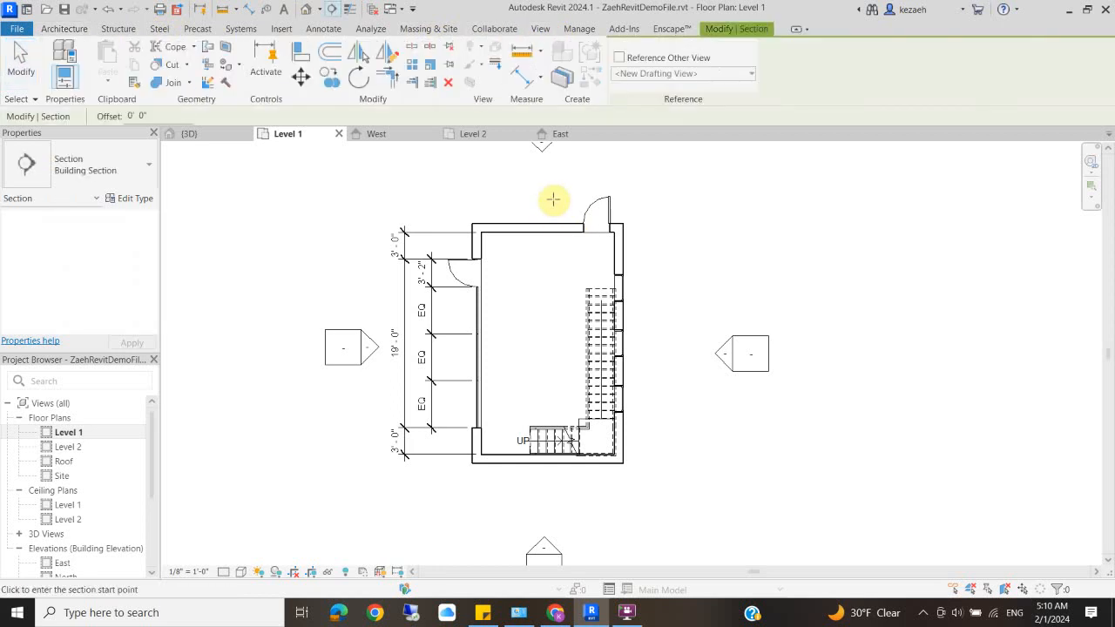
pyautogui.click(553, 200)
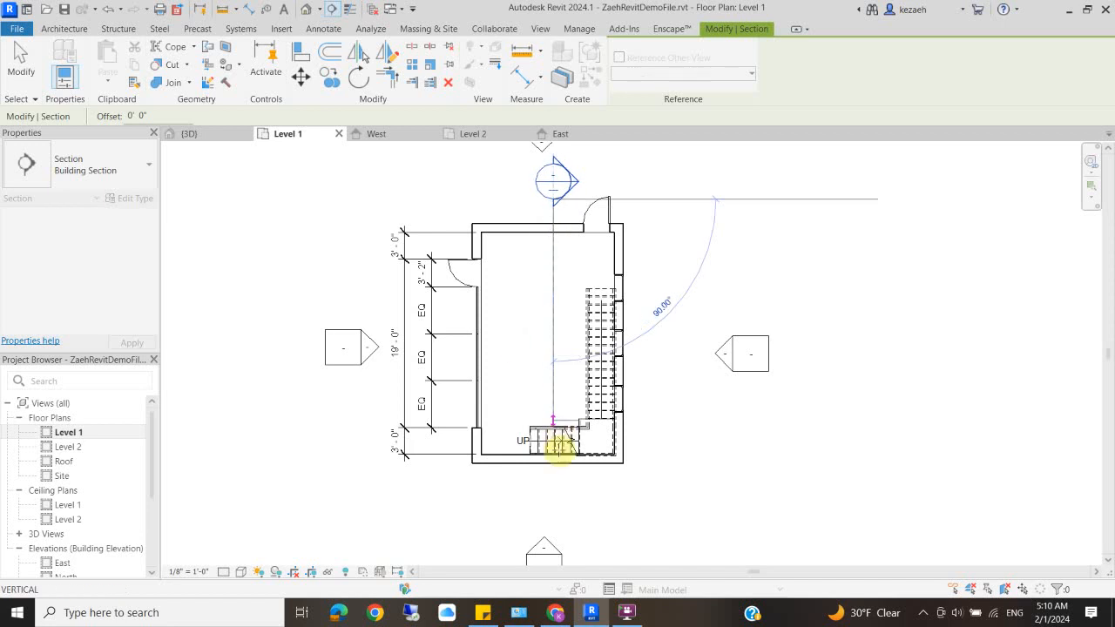
pyautogui.click(560, 497)
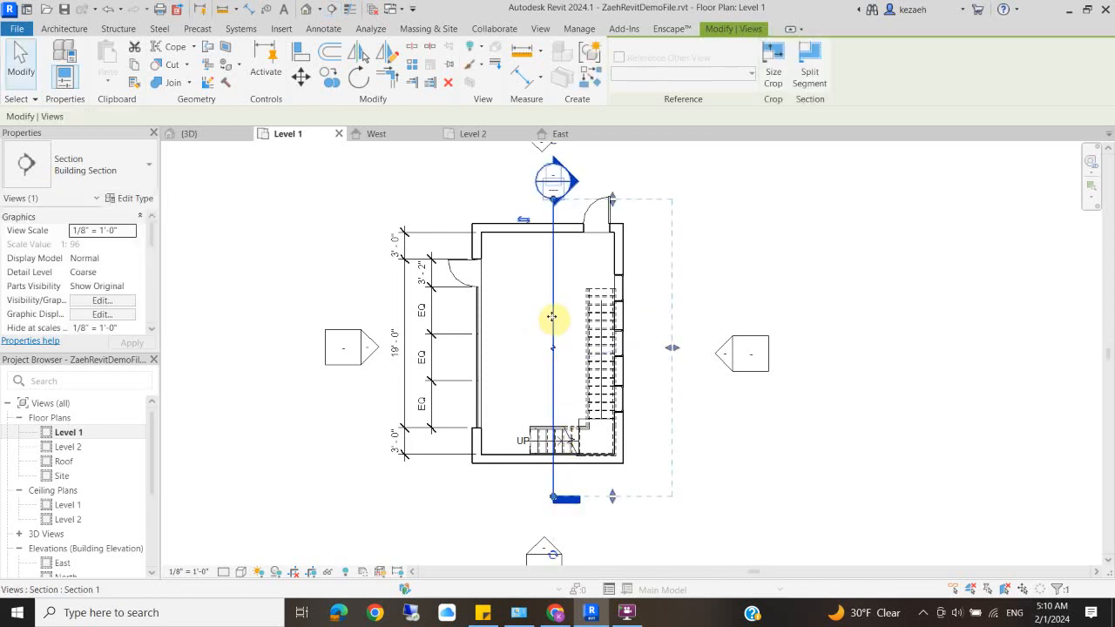
pyautogui.rightClick(551, 318)
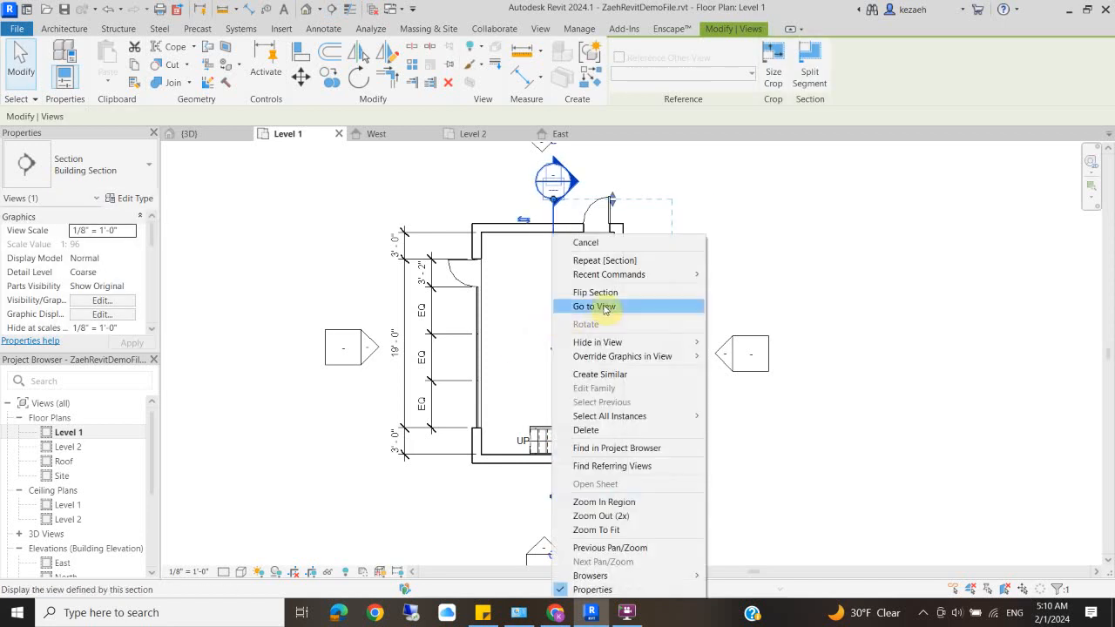
pyautogui.click(605, 305)
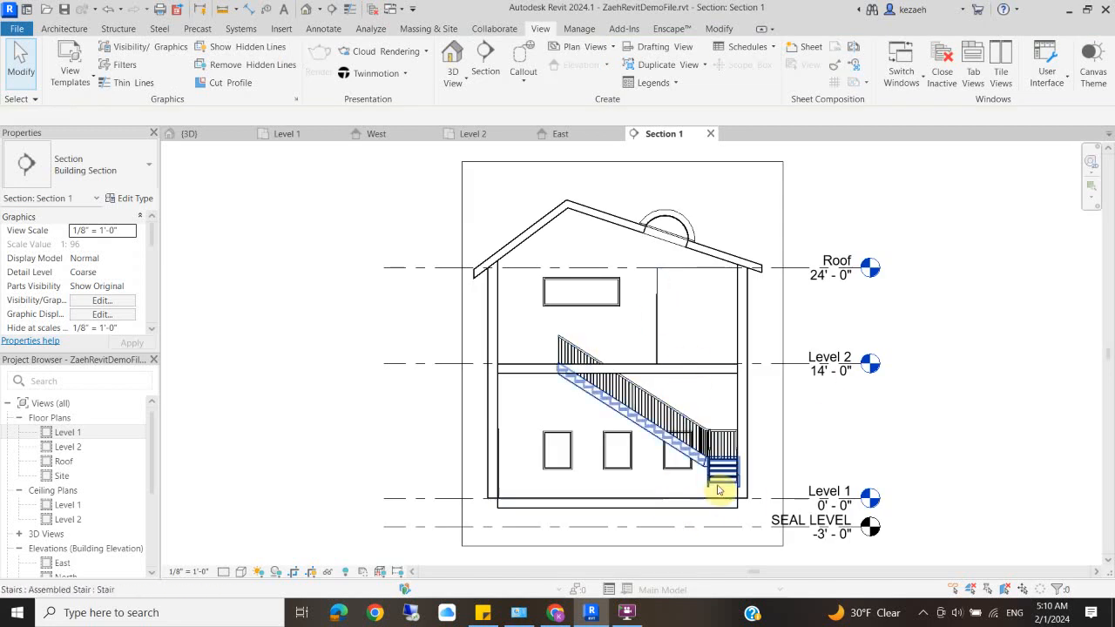
# Step: Examine the stair's upper run and railing where they meet the Level 2 floor in the section, returning to Revit from FlashBack
pyautogui.scroll(3, 689, 488)
pyautogui.scroll(-3, 678, 399)
pyautogui.scroll(3, 672, 372)
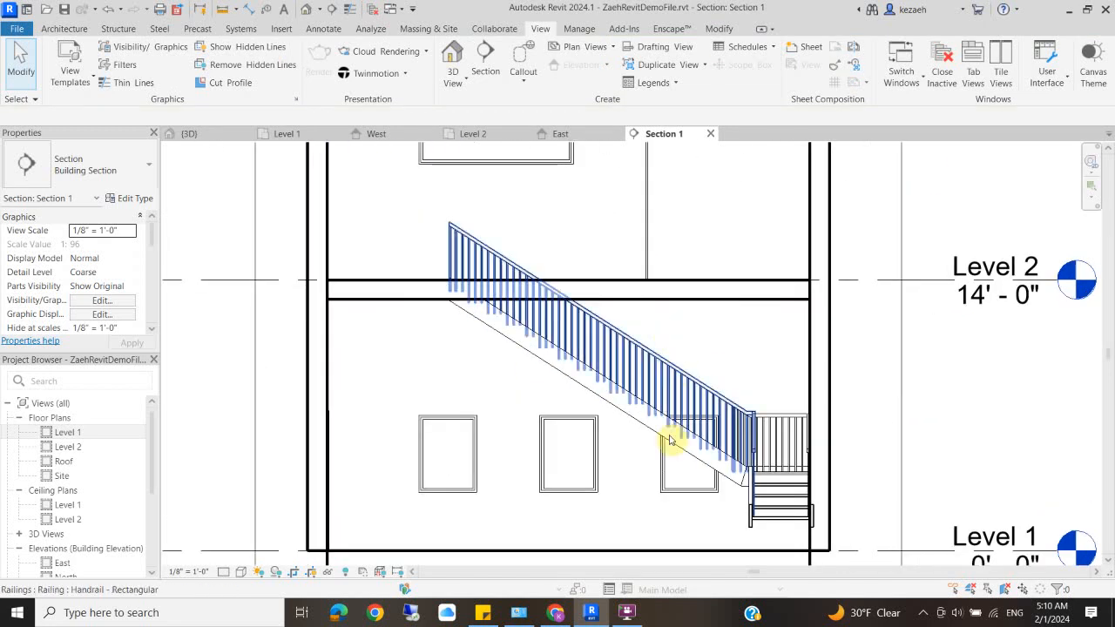
pyautogui.moveTo(598, 341); pyautogui.dragTo(642, 338, button='middle')
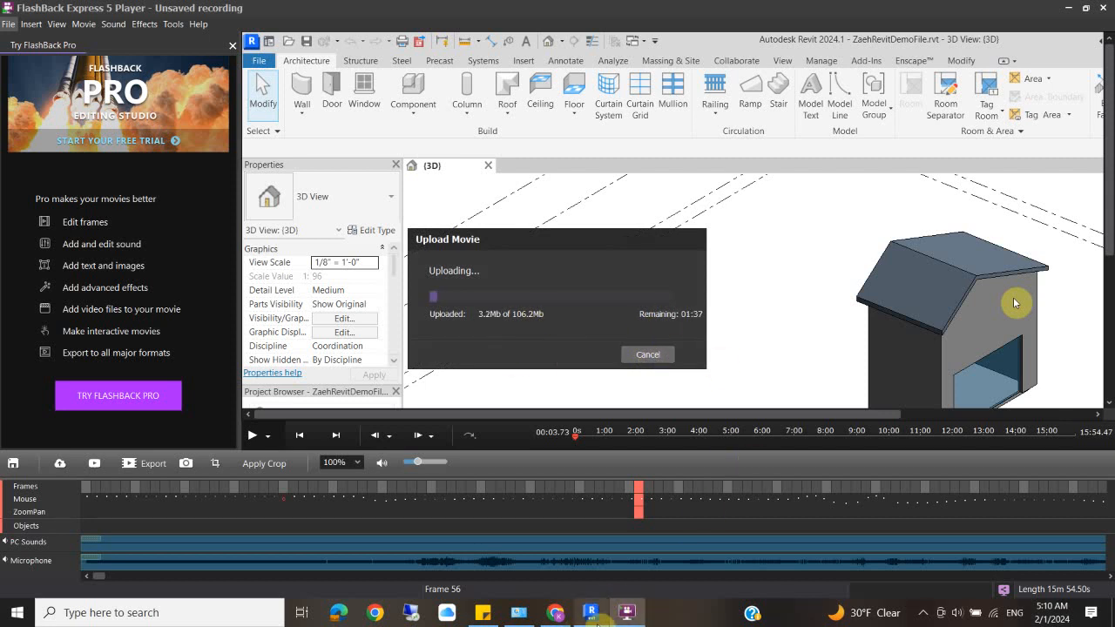
pyautogui.click(590, 612)
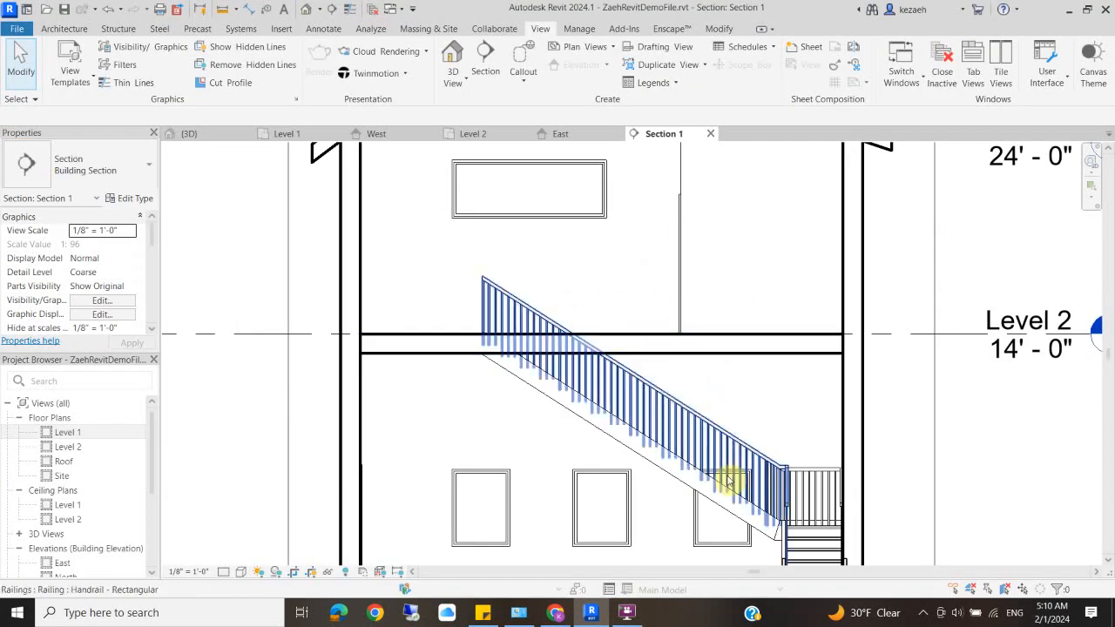
# Step: Draw a 6'-8" vertical detail line up from the foot of the stair's upper run in the section
pyautogui.scroll(-2, 679, 346)
pyautogui.scroll(3, 697, 396)
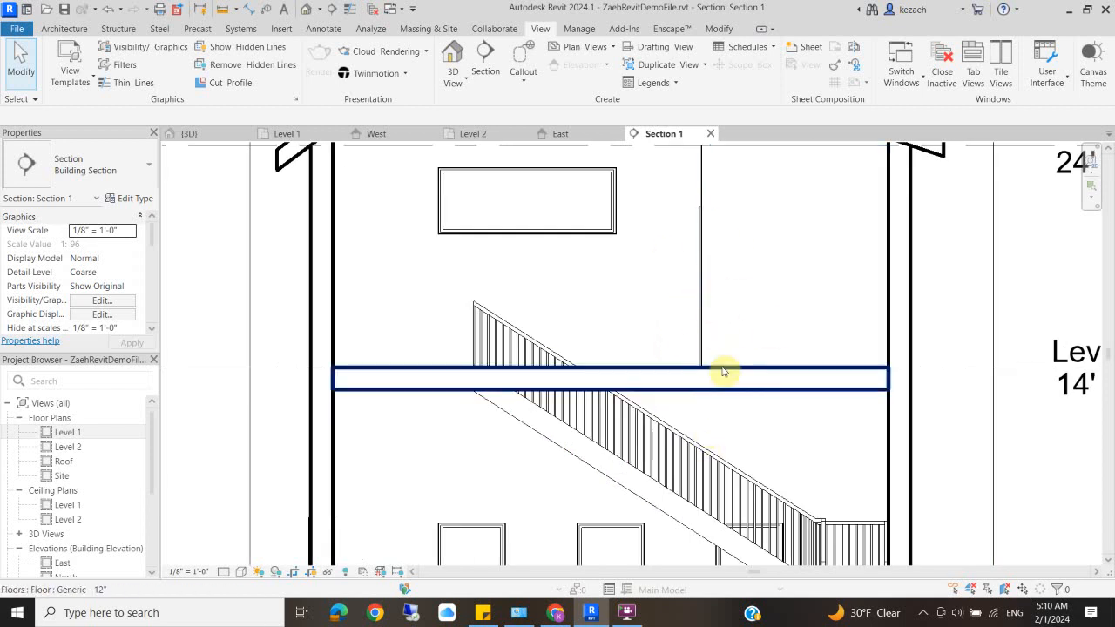
pyautogui.scroll(-2, 665, 419)
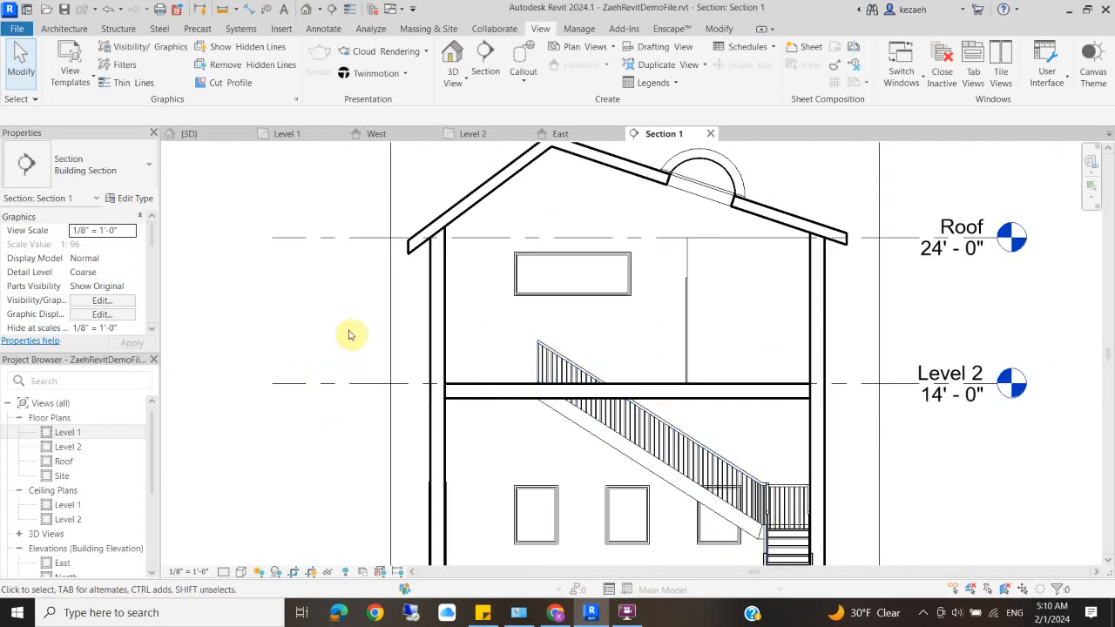
pyautogui.press('l')
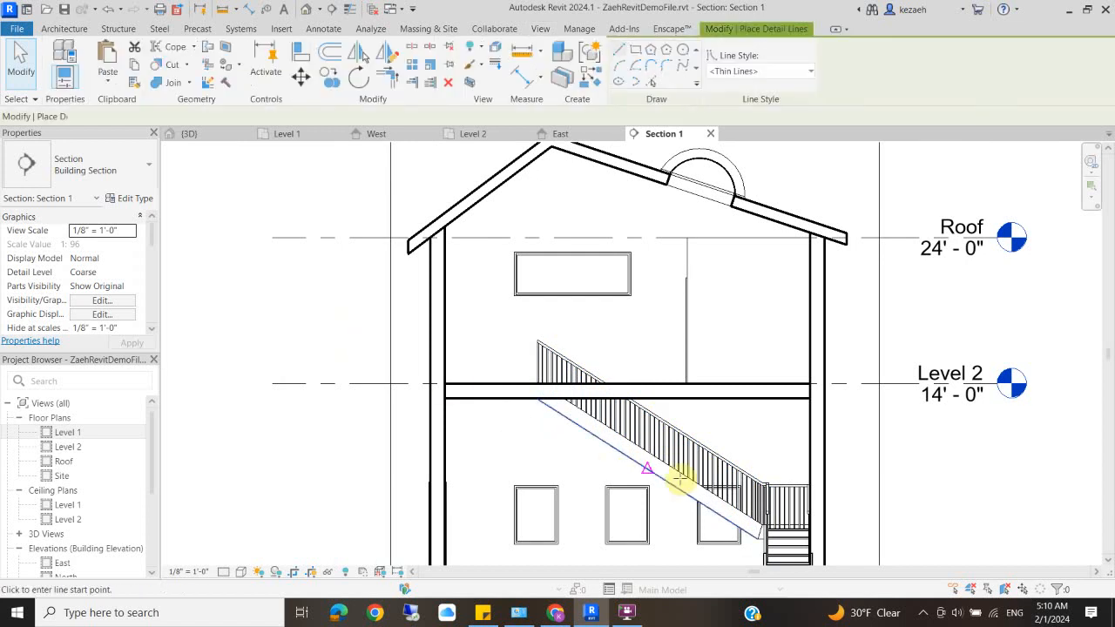
pyautogui.scroll(2, 764, 518)
pyautogui.click(764, 527)
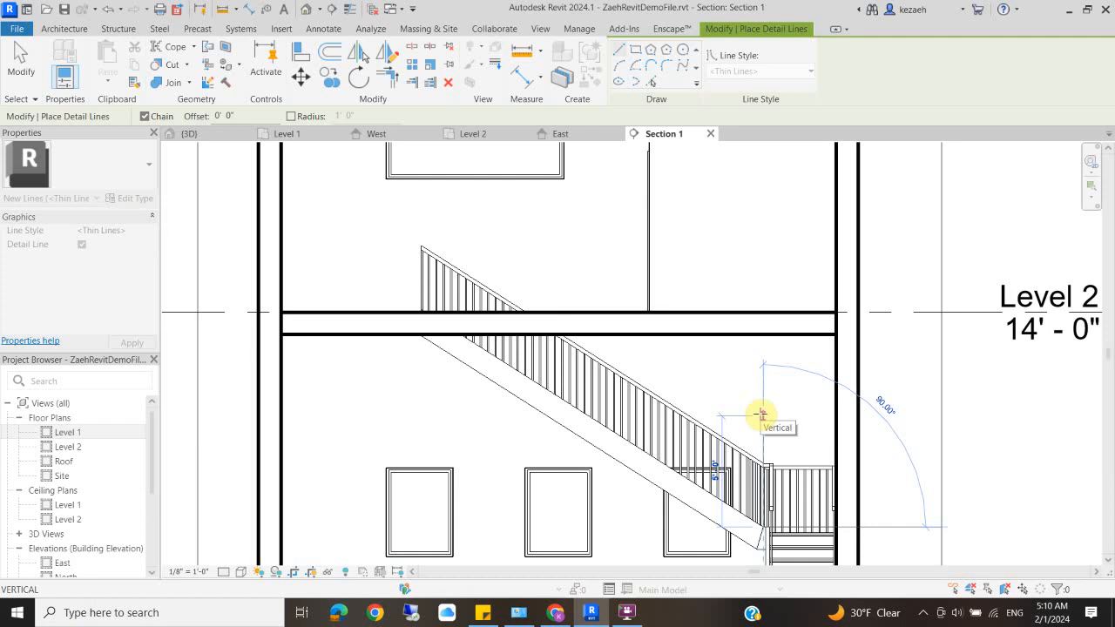
pyautogui.write("6'8")
pyautogui.press('Return')
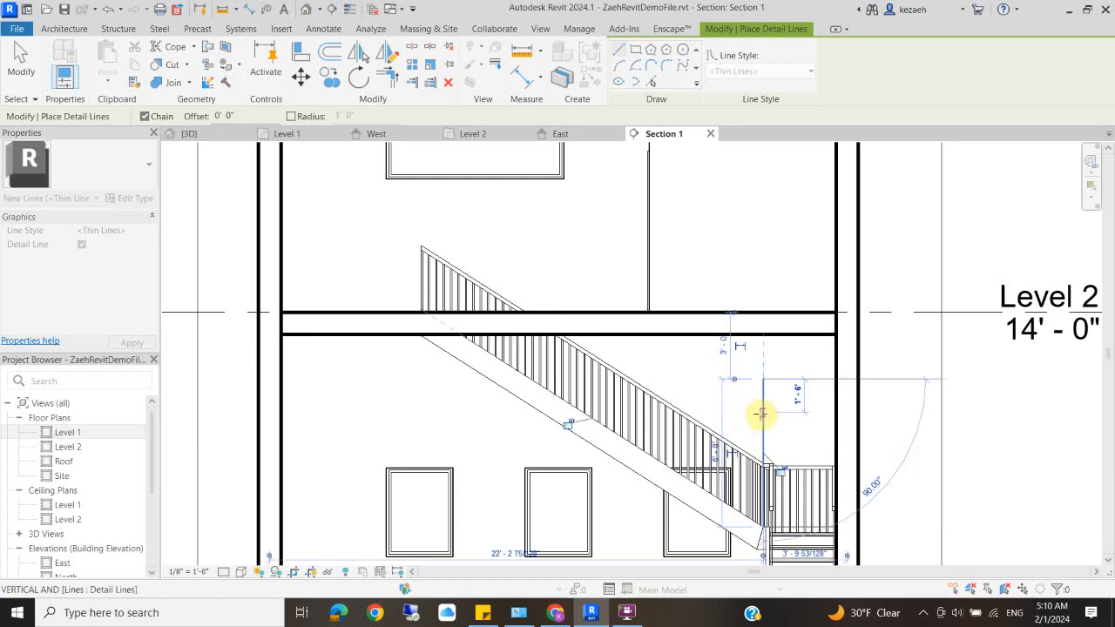
pyautogui.press('Escape')
# Step: Draw a 6'-8" vertical detail line up from the stair's top end at Level 2 and join both line tops with a sloped headroom line
pyautogui.click(420, 311)
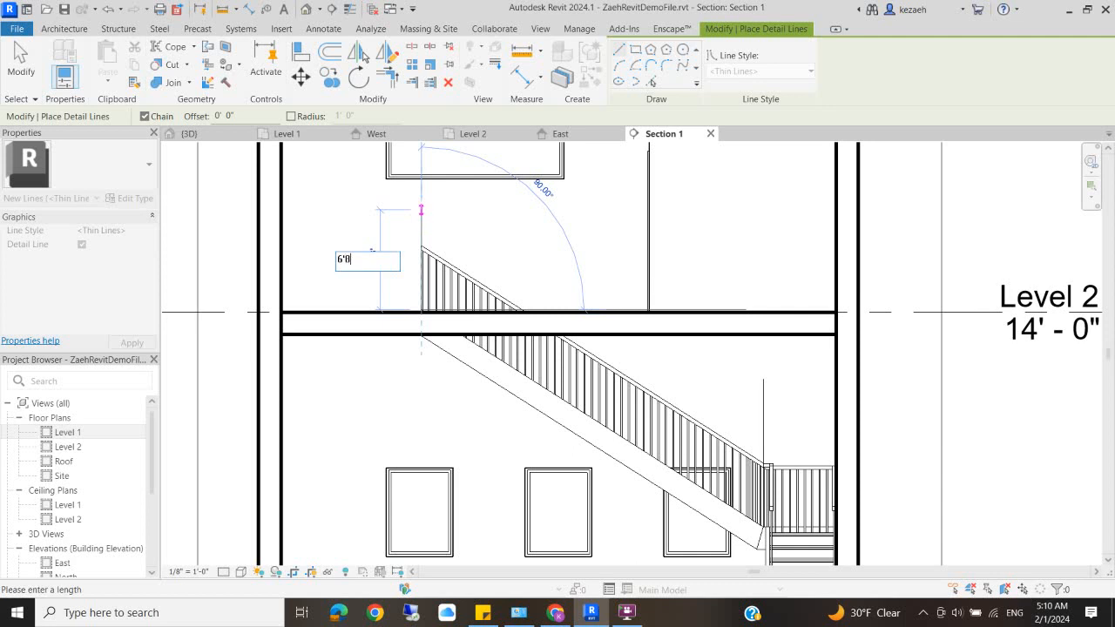
pyautogui.write('6\'0"')
pyautogui.press('Return')
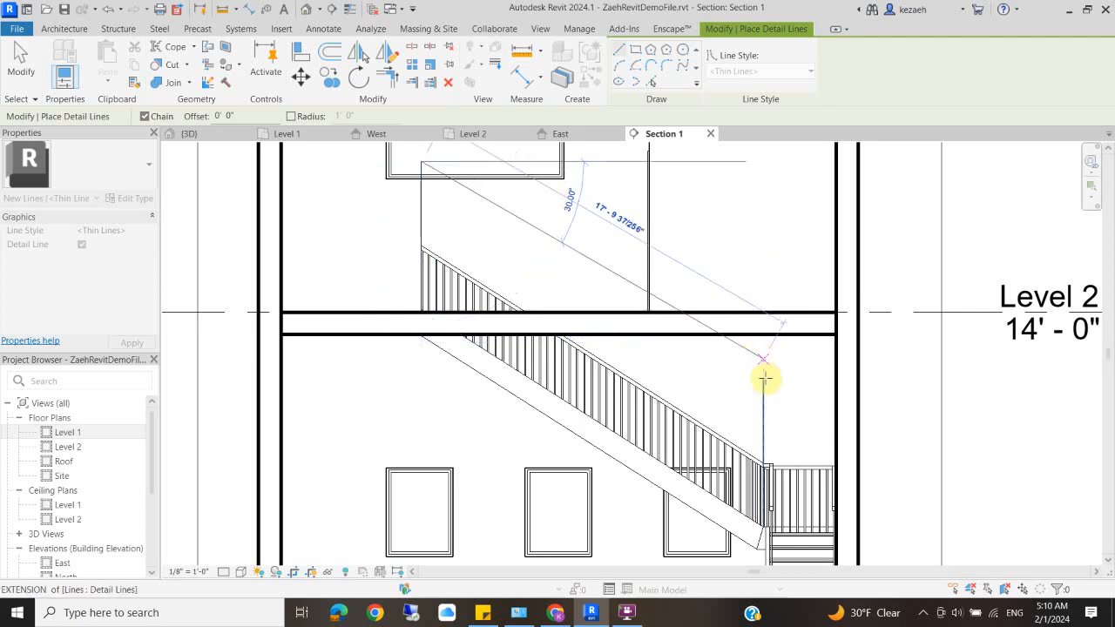
pyautogui.click(763, 379)
pyautogui.press('Escape')
pyautogui.scroll(-2, 634, 297)
pyautogui.moveTo(651, 323); pyautogui.dragTo(699, 353, button='middle')
pyautogui.press('Escape')
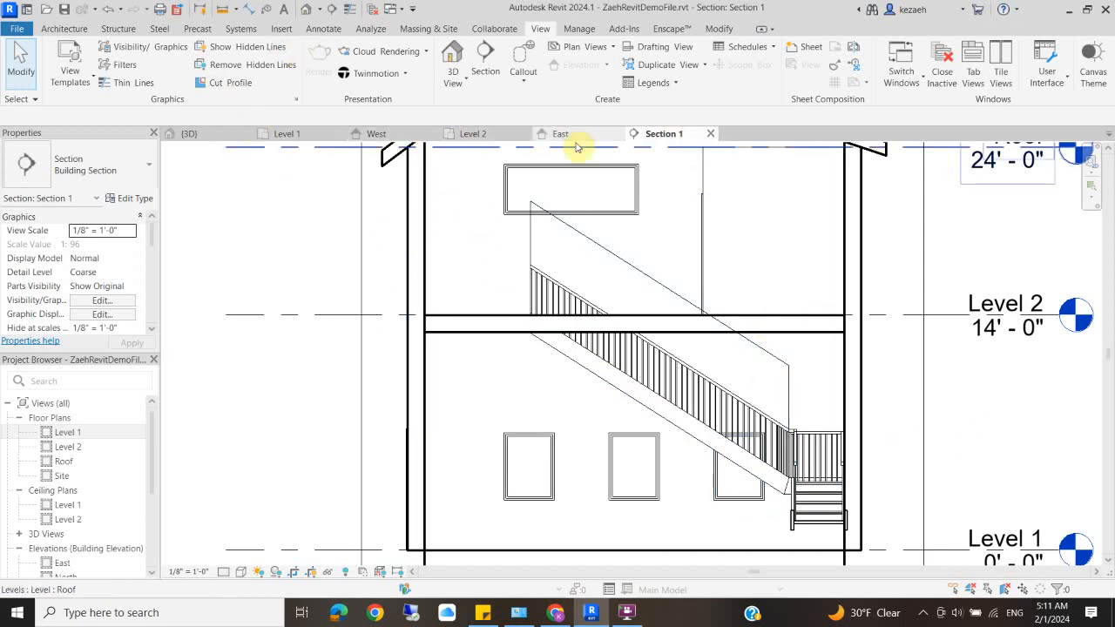
# Step: In the Level 1 plan, draw detail lines 5'-0" south from the north wall along the east wall, then west across the stair's width
pyautogui.click(287, 133)
pyautogui.scroll(5, 593, 288)
pyautogui.scroll(-3, 584, 241)
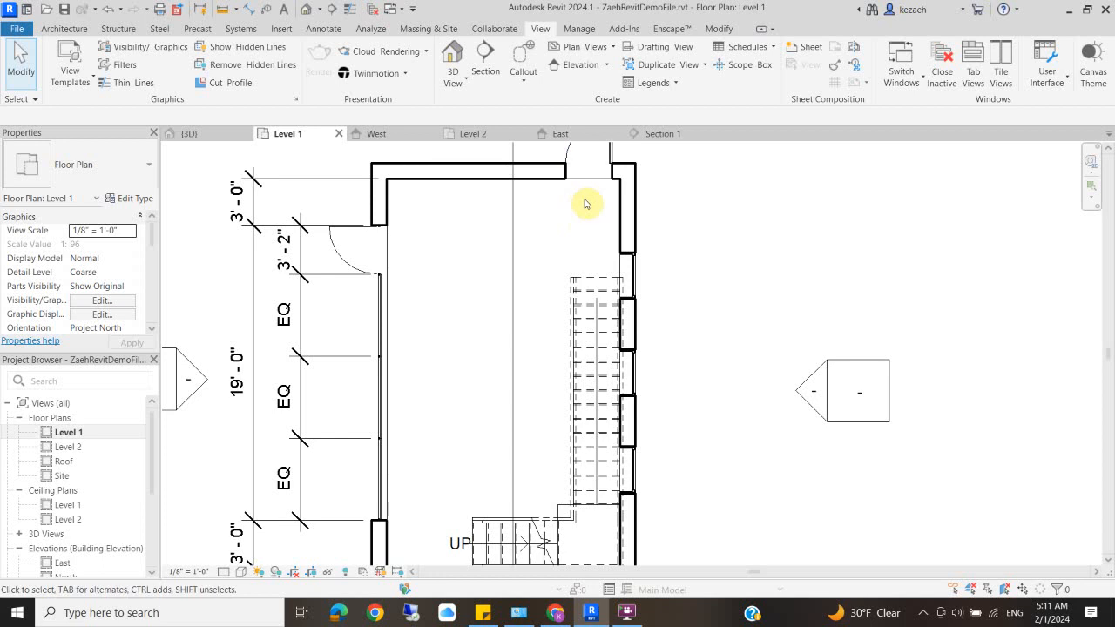
pyautogui.press('l')
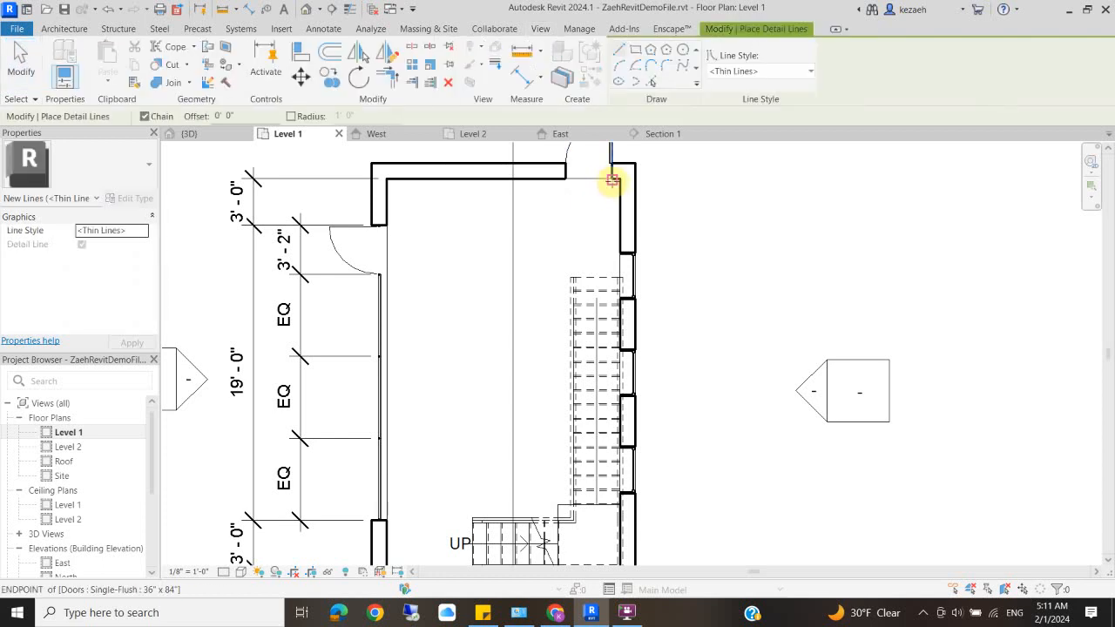
pyautogui.click(616, 181)
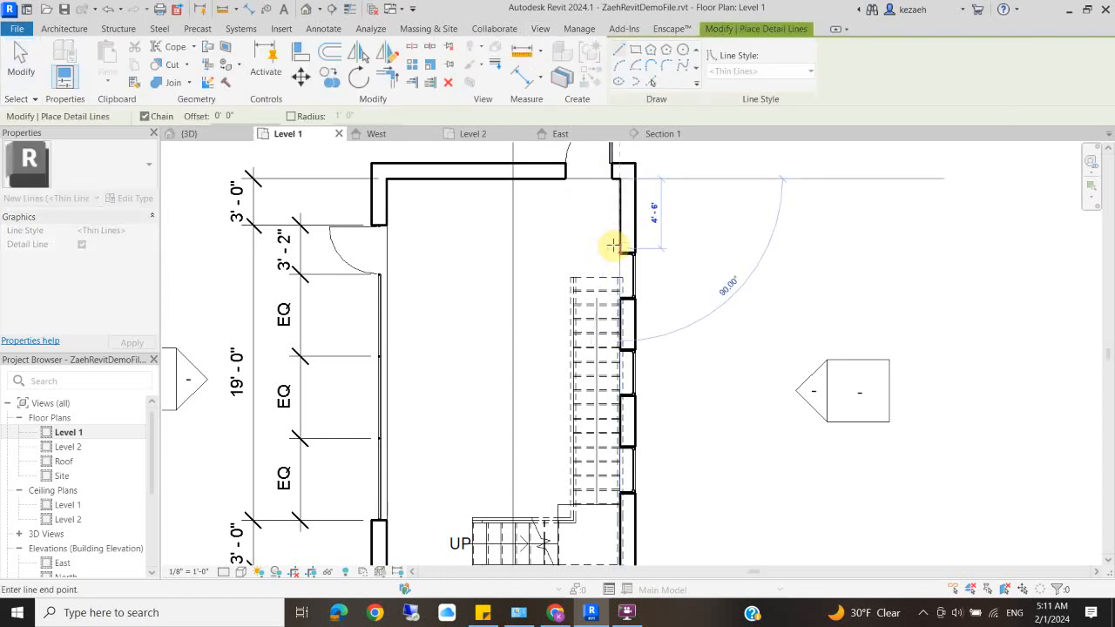
pyautogui.click(614, 247)
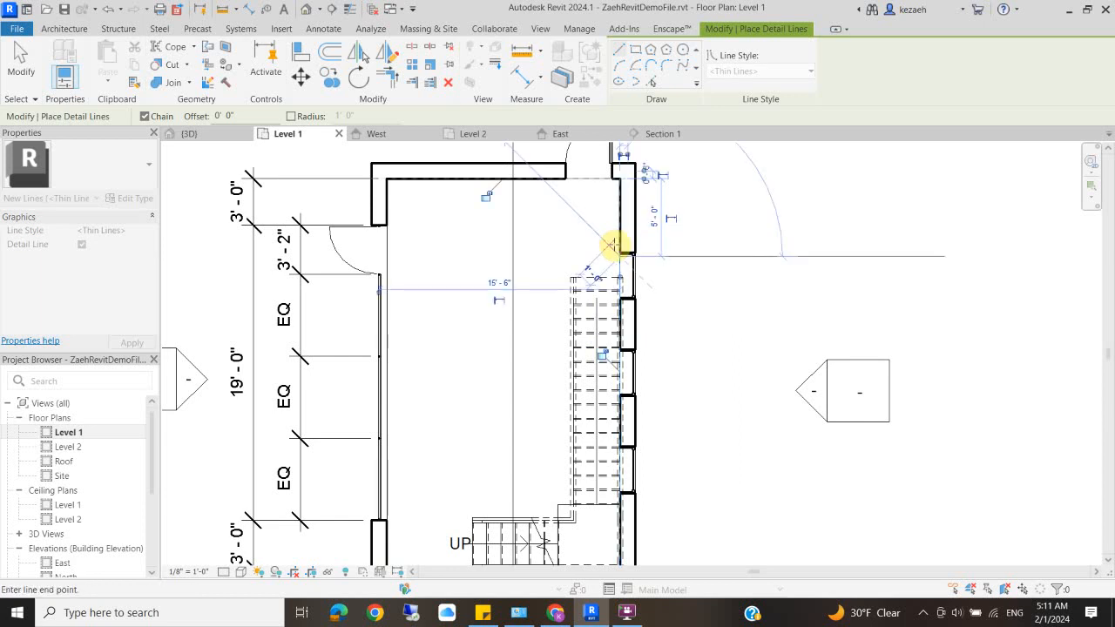
pyautogui.press('Escape')
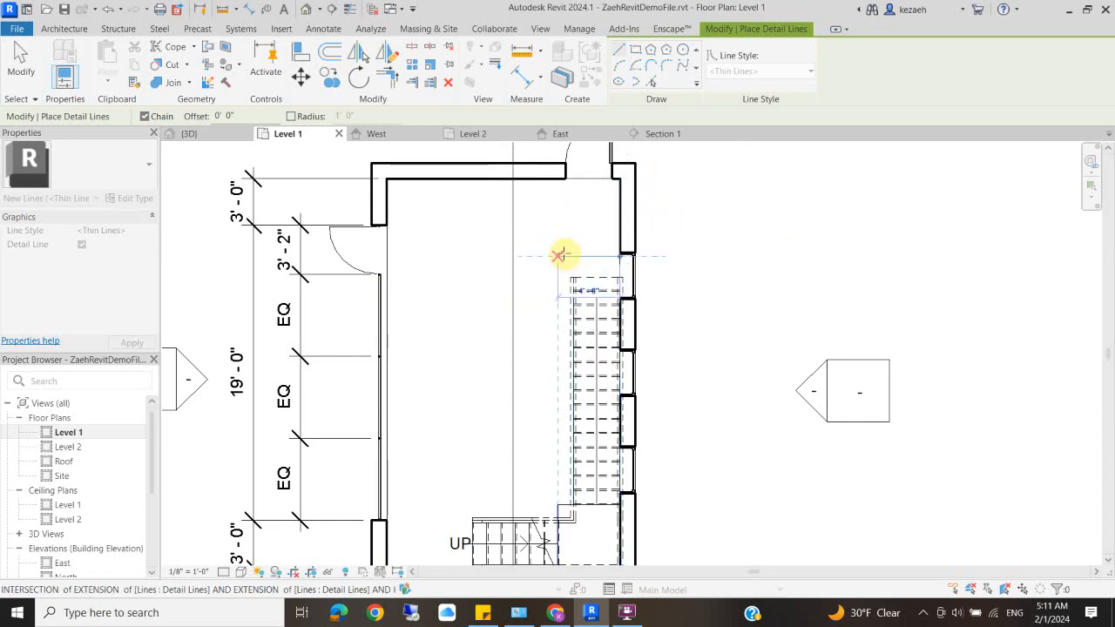
pyautogui.press('Escape')
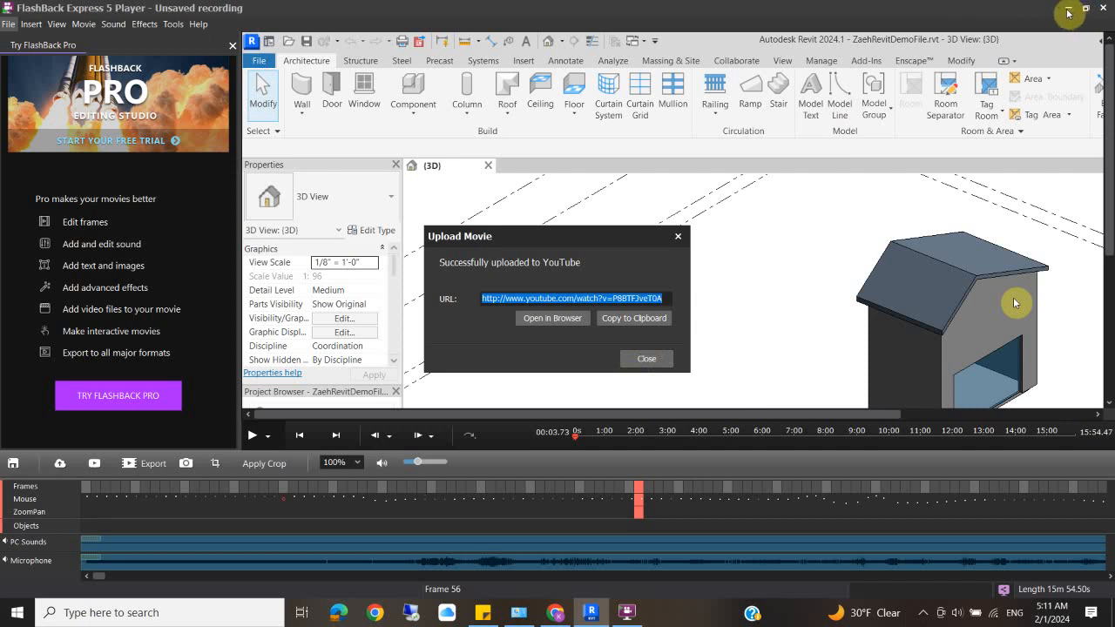
# Step: Return to Revit from FlashBack and edit the stair, moving its upper run north until its top end meets the detail line 5'-0" from the north wall
pyautogui.click(591, 614)
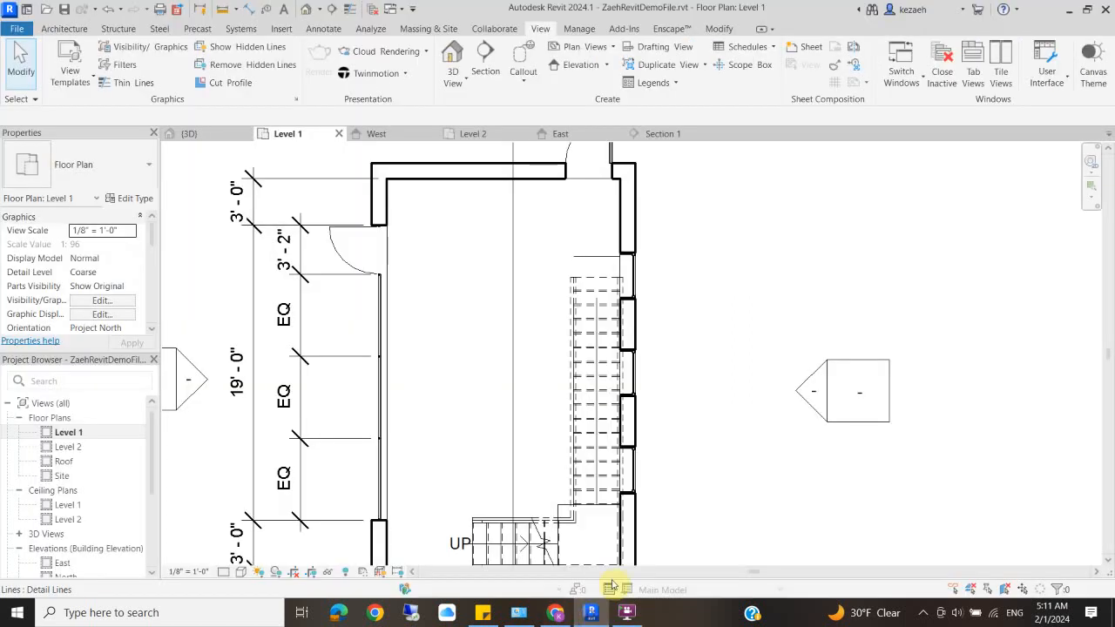
pyautogui.click(610, 373)
pyautogui.click(624, 63)
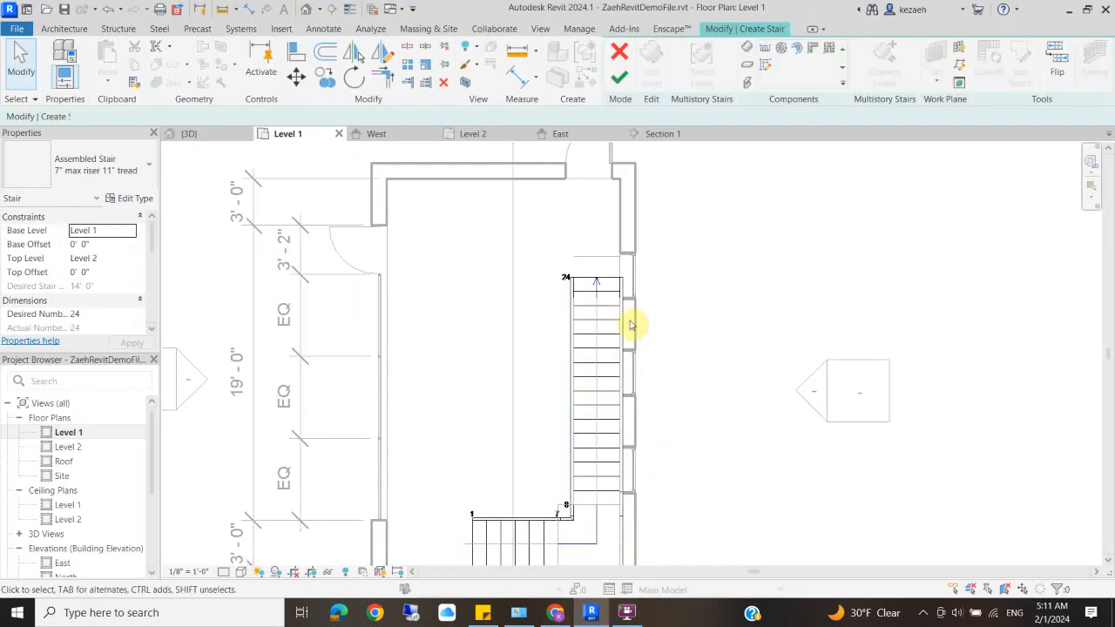
pyautogui.click(604, 311)
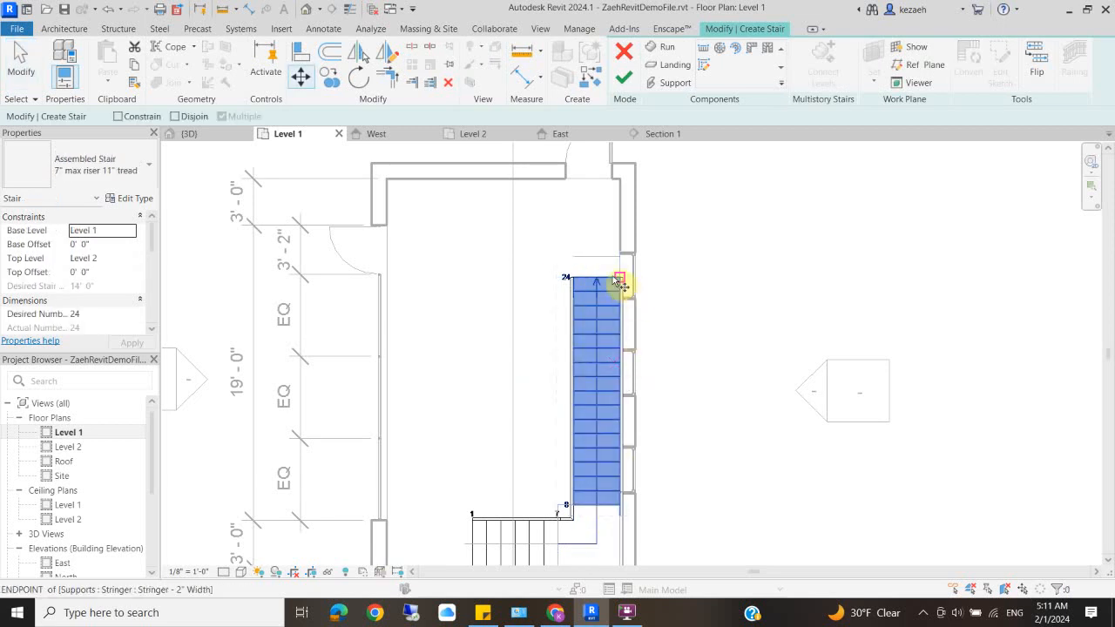
pyautogui.scroll(3, 613, 281)
pyautogui.scroll(-4, 600, 270)
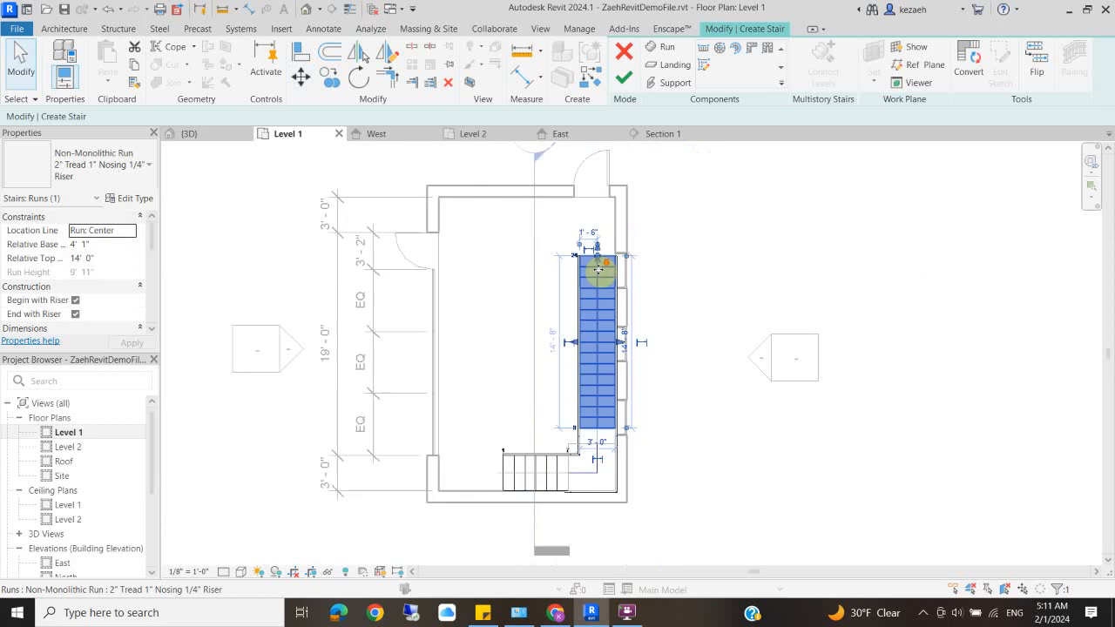
pyautogui.click(705, 412)
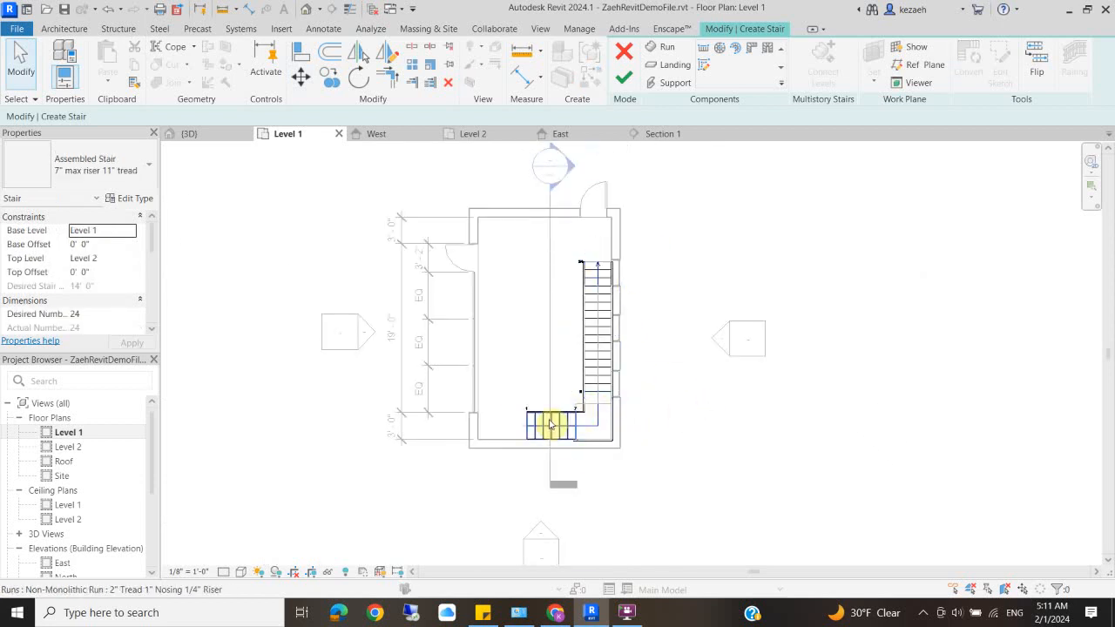
pyautogui.click(624, 77)
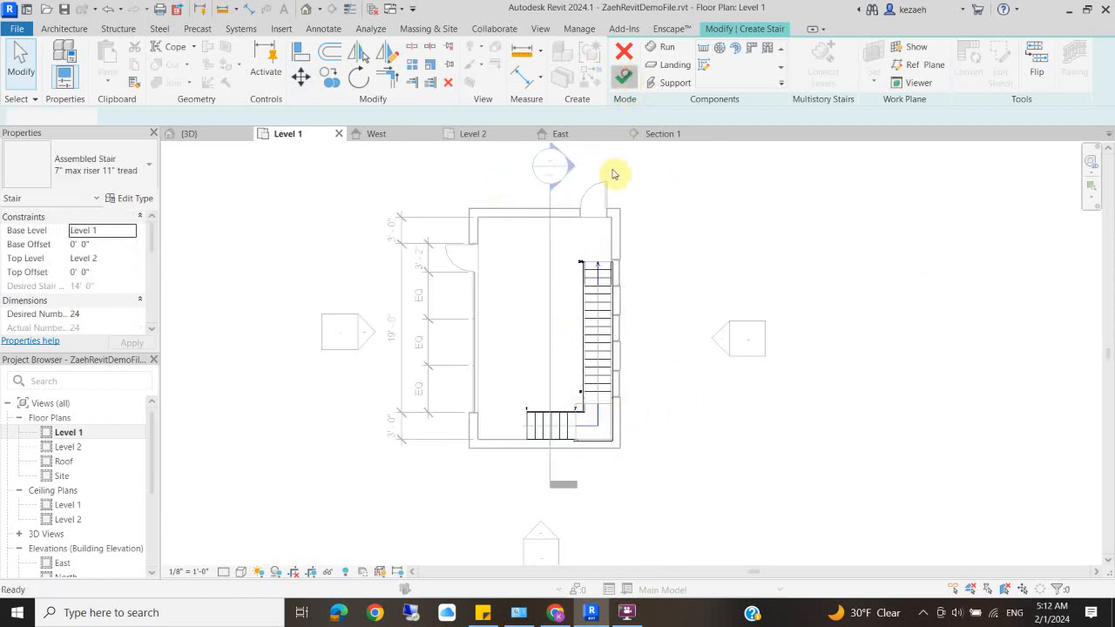
# Step: Reopen the section view and move the three headroom lines horizontally to the foot of the relocated upper run
pyautogui.click(550, 233)
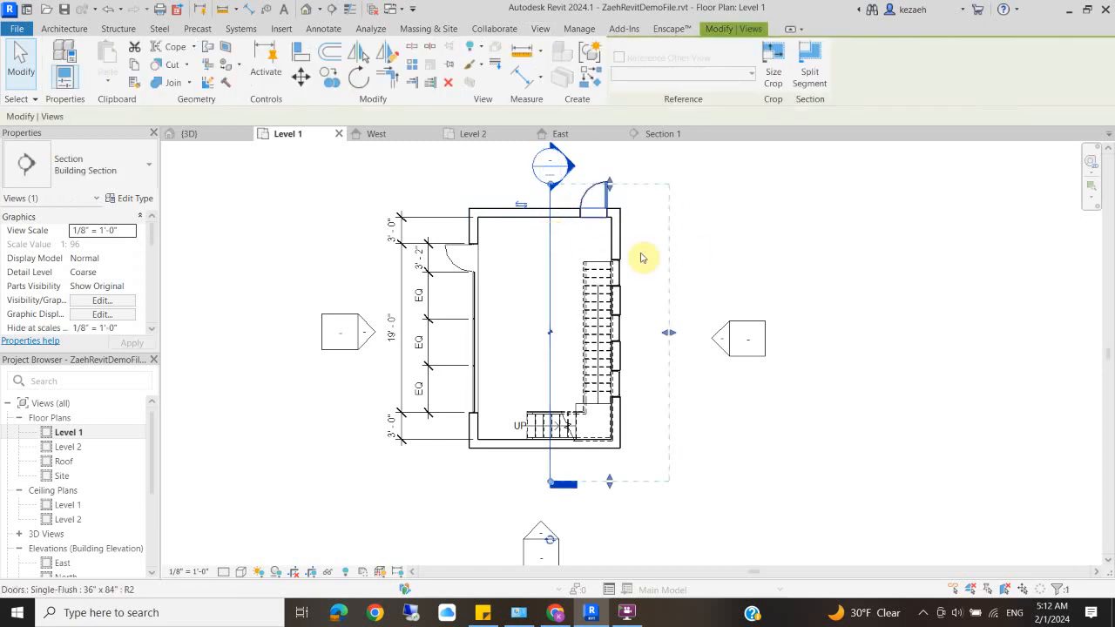
pyautogui.rightClick(552, 317)
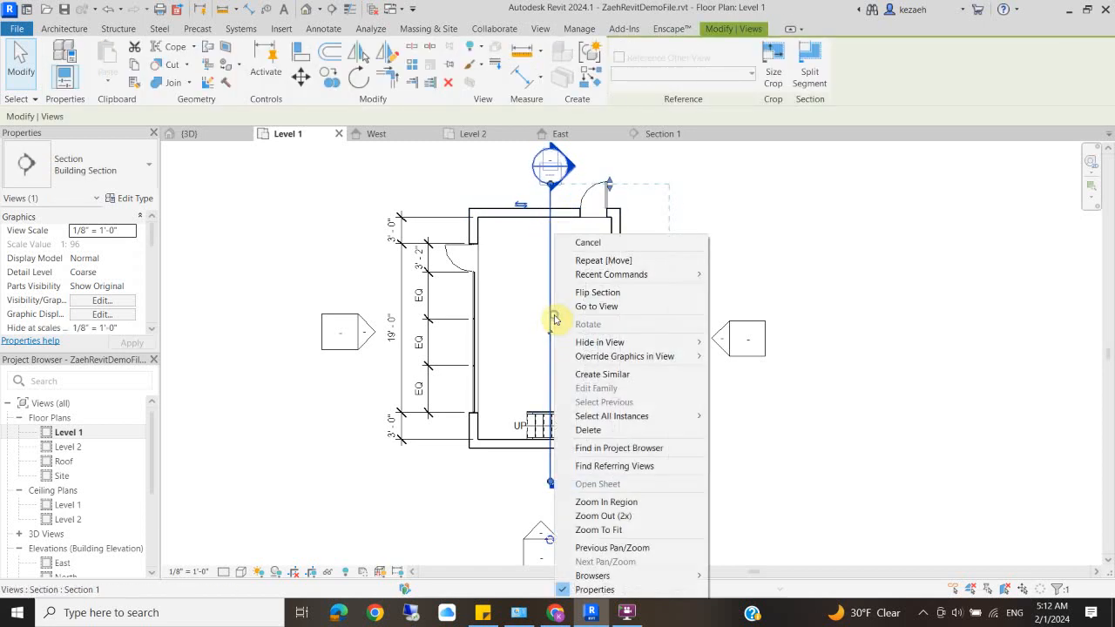
pyautogui.click(611, 305)
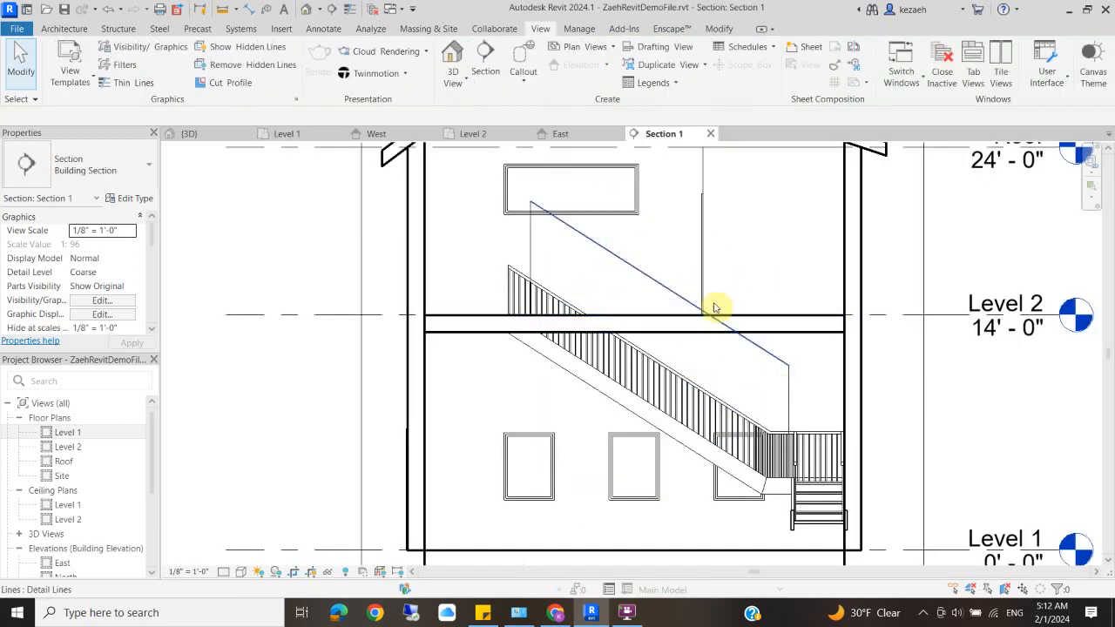
pyautogui.click(789, 404)
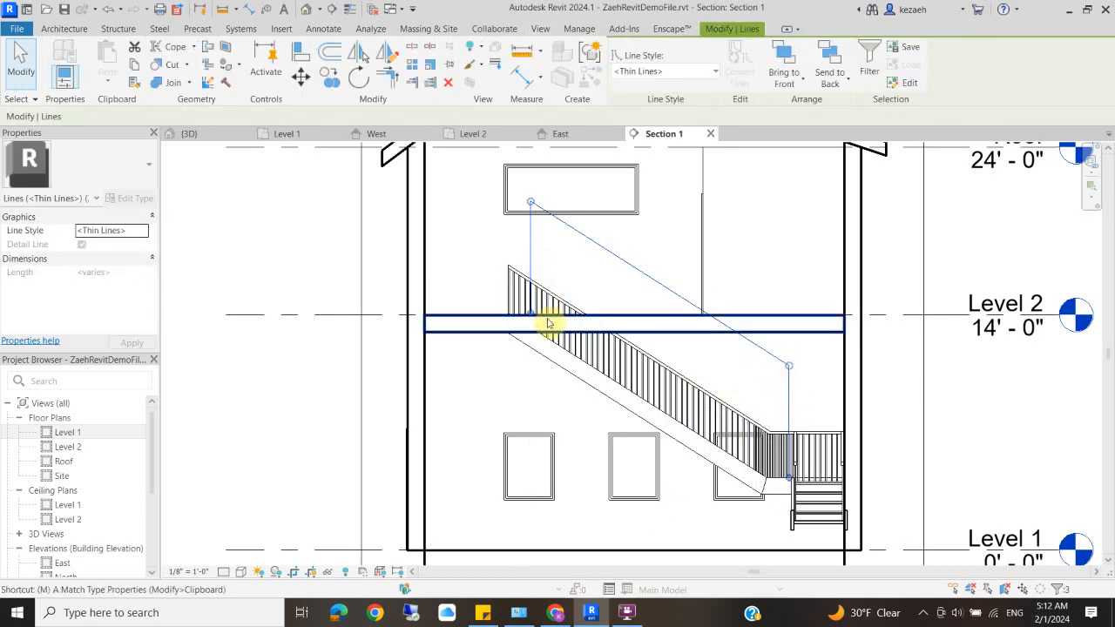
pyautogui.press('m')
pyautogui.press('v')
pyautogui.scroll(2, 819, 478)
pyautogui.click(802, 478)
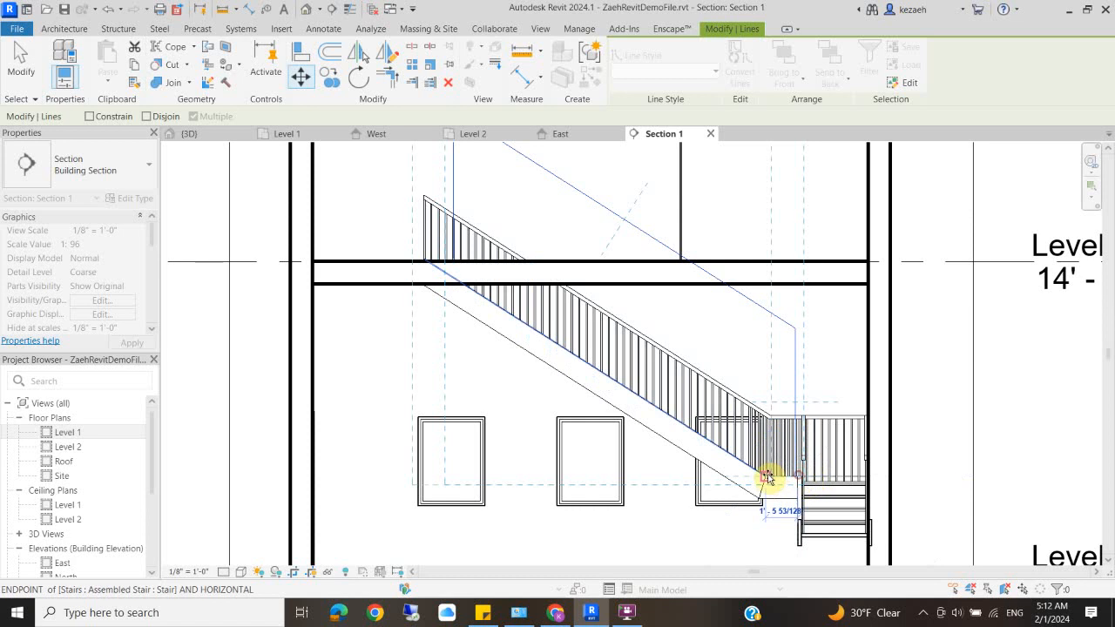
pyautogui.click(767, 475)
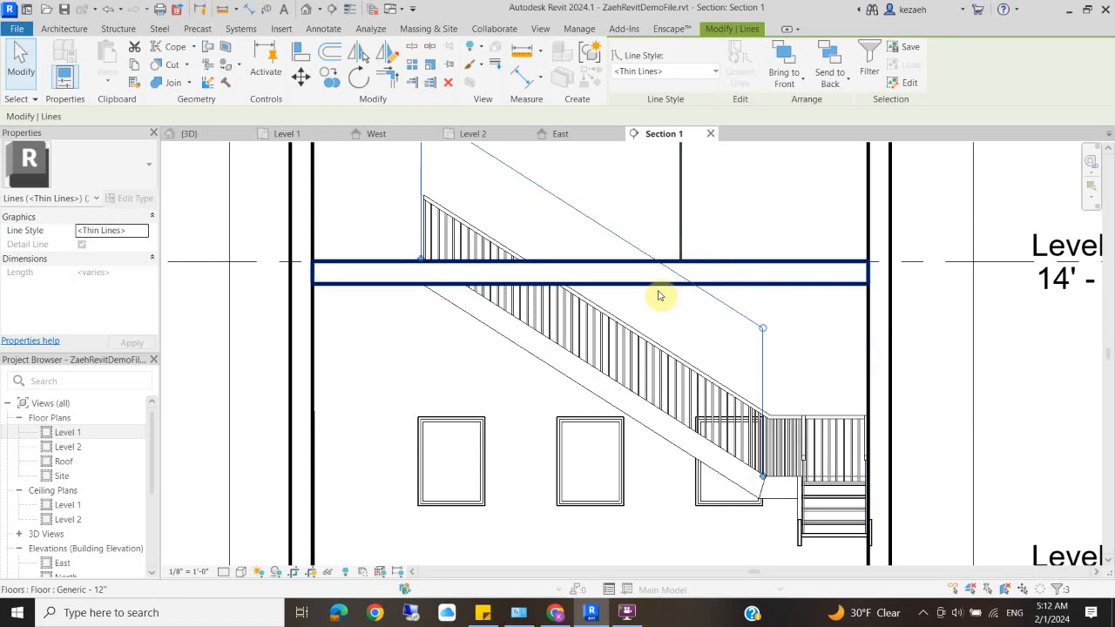
# Step: Move the Level 2 interior partition wall 1'-0" south, away from the sloped headroom line
pyautogui.scroll(-2, 558, 274)
pyautogui.moveTo(558, 273); pyautogui.dragTo(617, 361, button='middle')
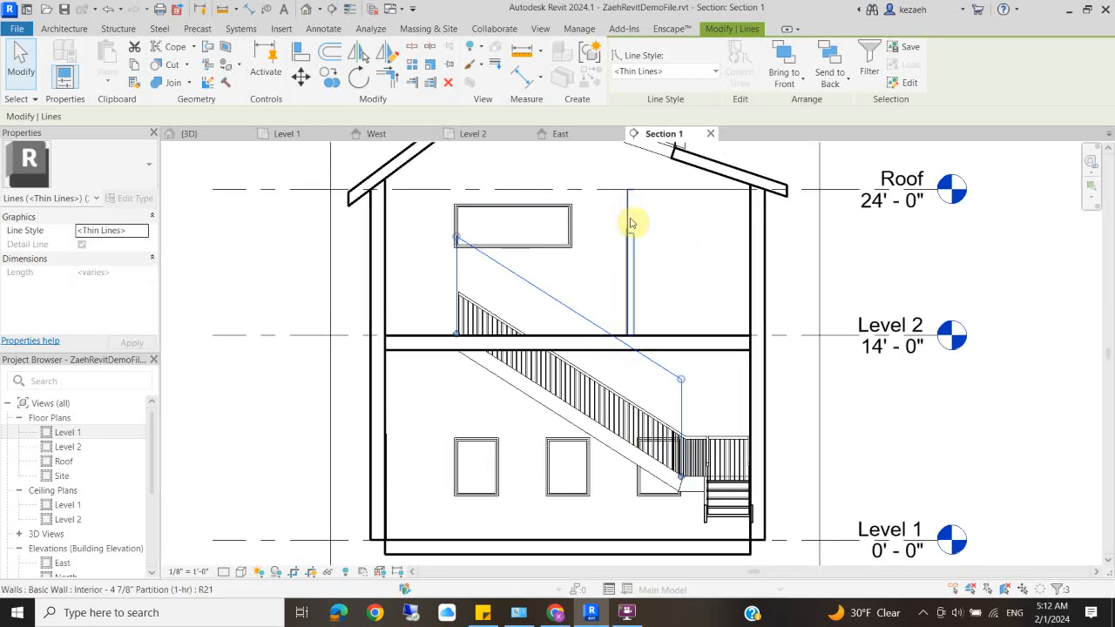
pyautogui.click(632, 224)
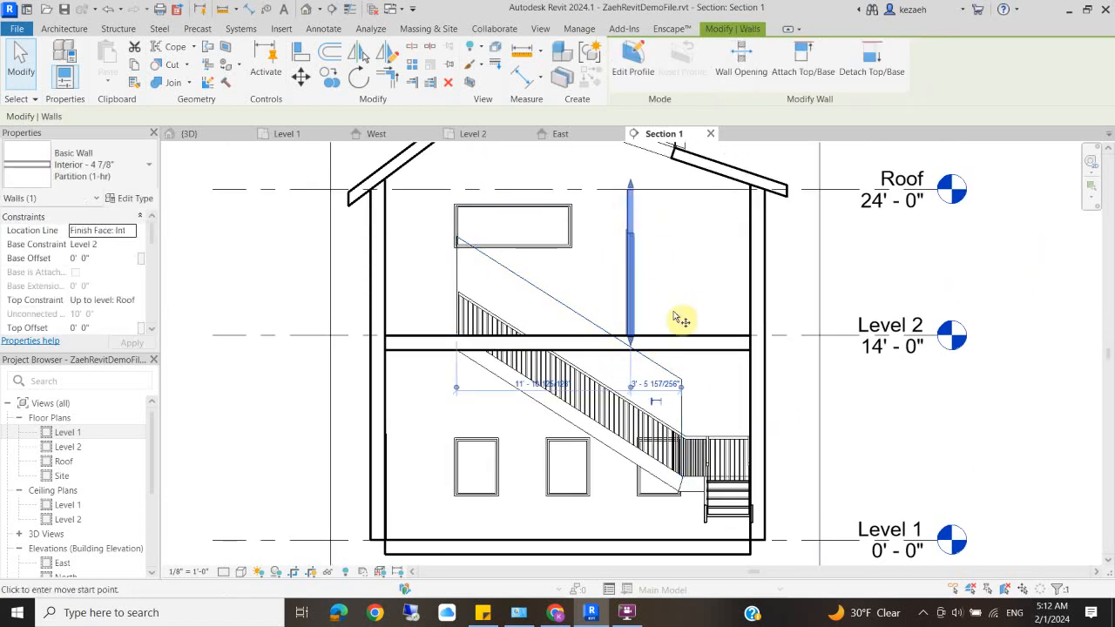
pyautogui.press('m')
pyautogui.press('v')
pyautogui.scroll(5, 630, 343)
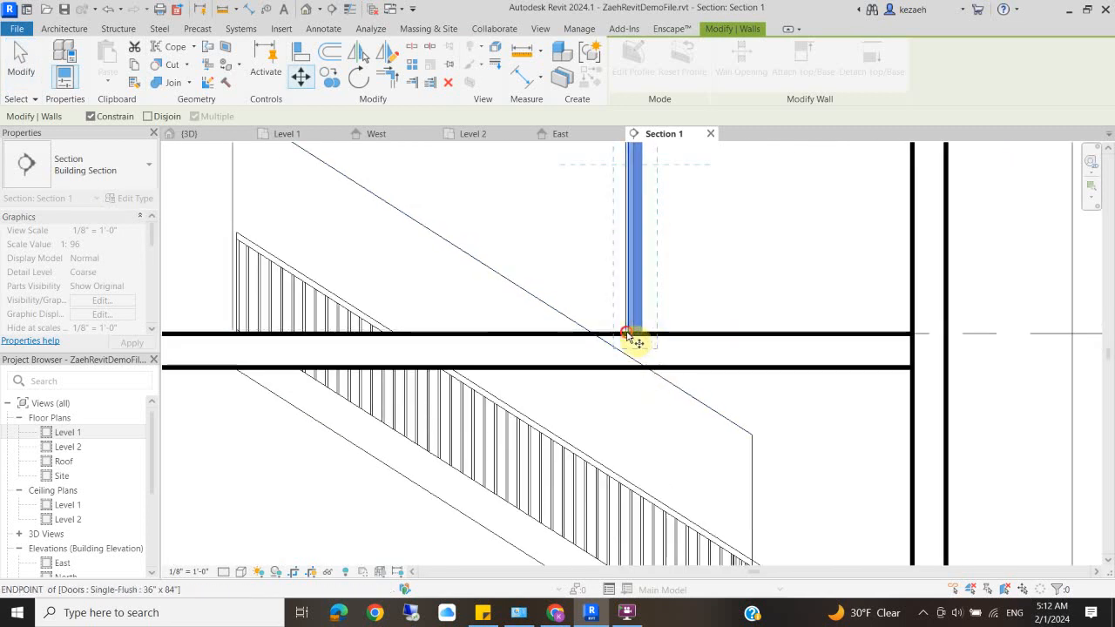
pyautogui.click(628, 335)
pyautogui.click(672, 327)
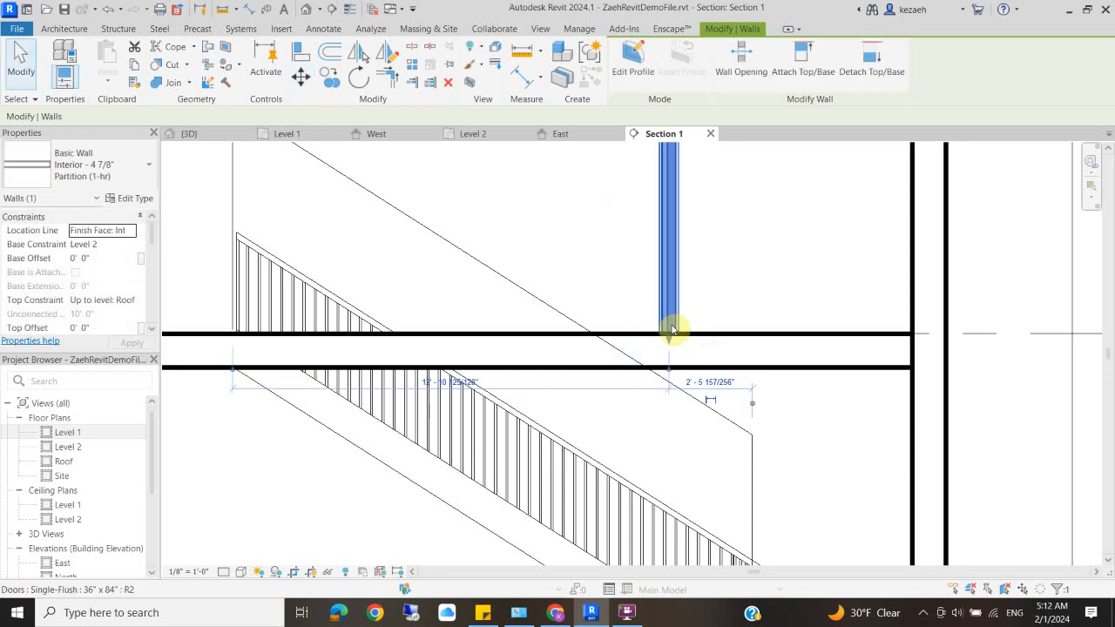
pyautogui.press('Escape')
# Step: Delete the sloped and both vertical headroom lines from the section
pyautogui.scroll(-3, 672, 327)
pyautogui.scroll(-2, 511, 319)
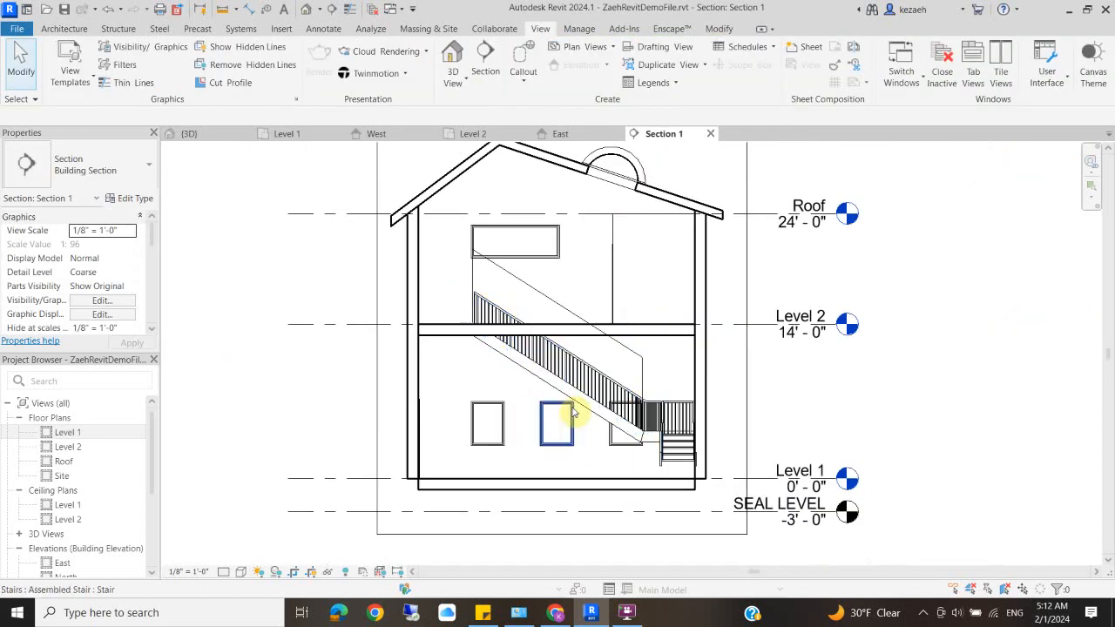
pyautogui.click(573, 315)
pyautogui.press('Delete')
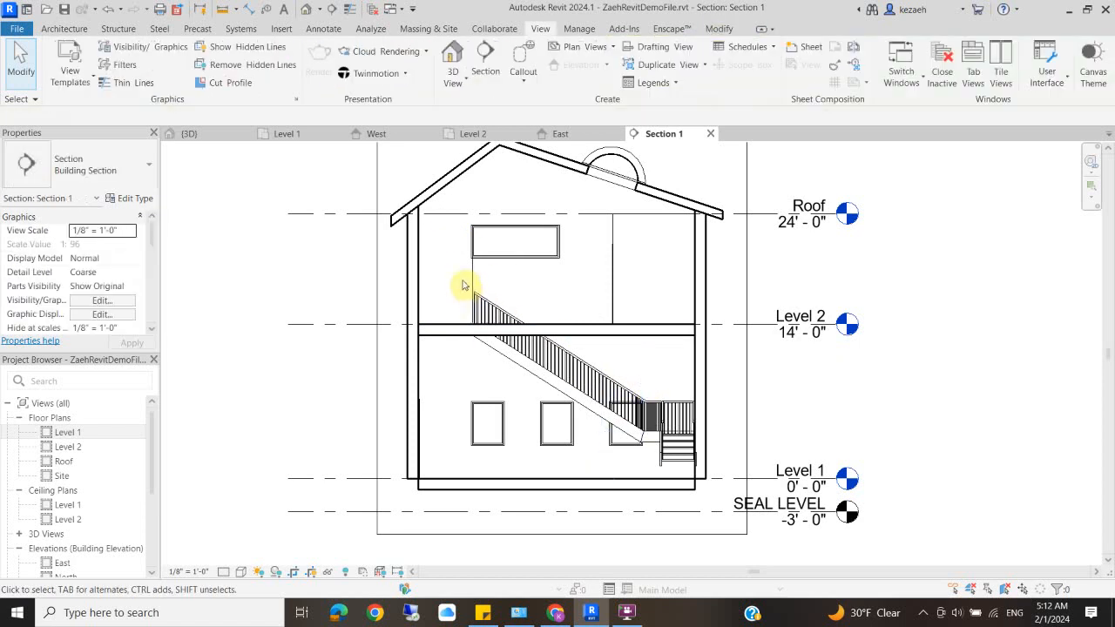
pyautogui.press('Delete')
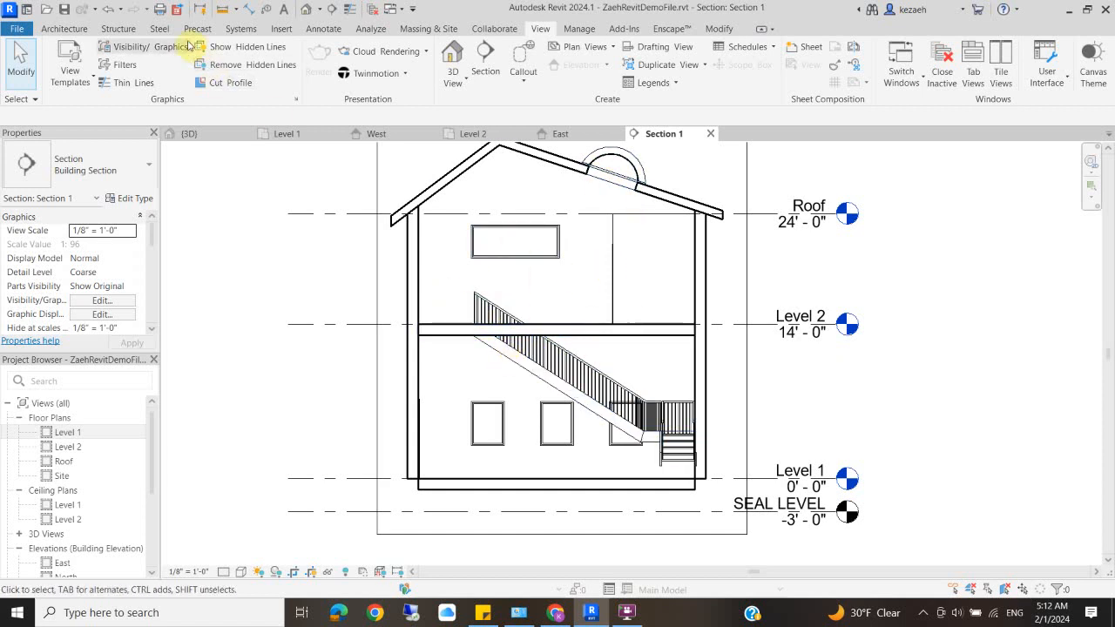
# Step: Start a shaft opening on the Level 2 plan, sketching its north edge across the stair top and its west edge down to the partition wall
pyautogui.doubleClick(74, 449)
pyautogui.scroll(3, 595, 324)
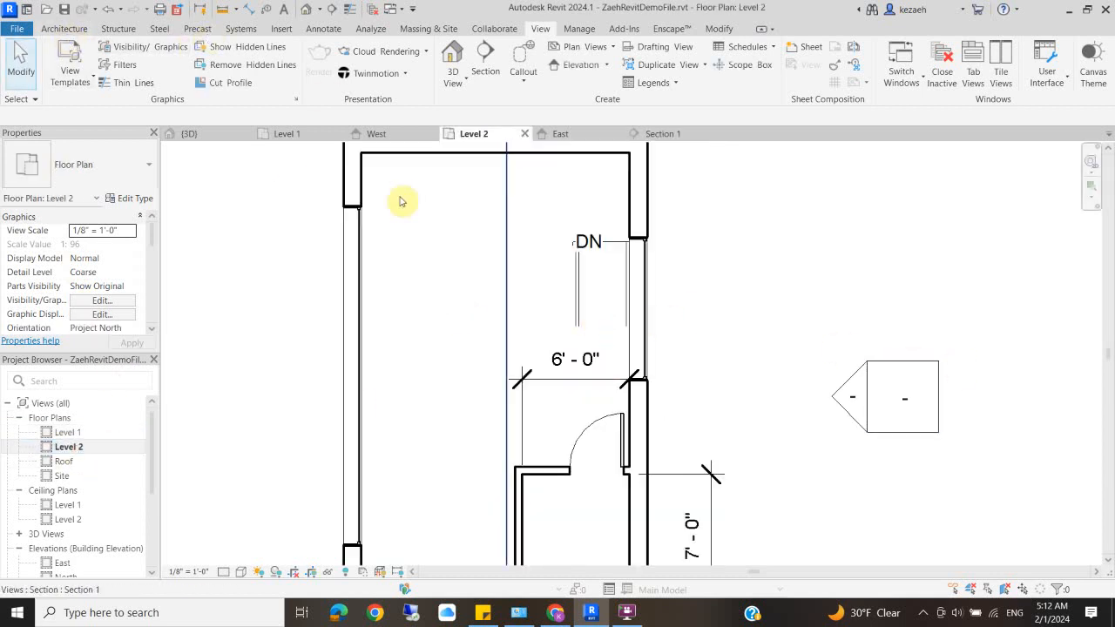
pyautogui.click(64, 28)
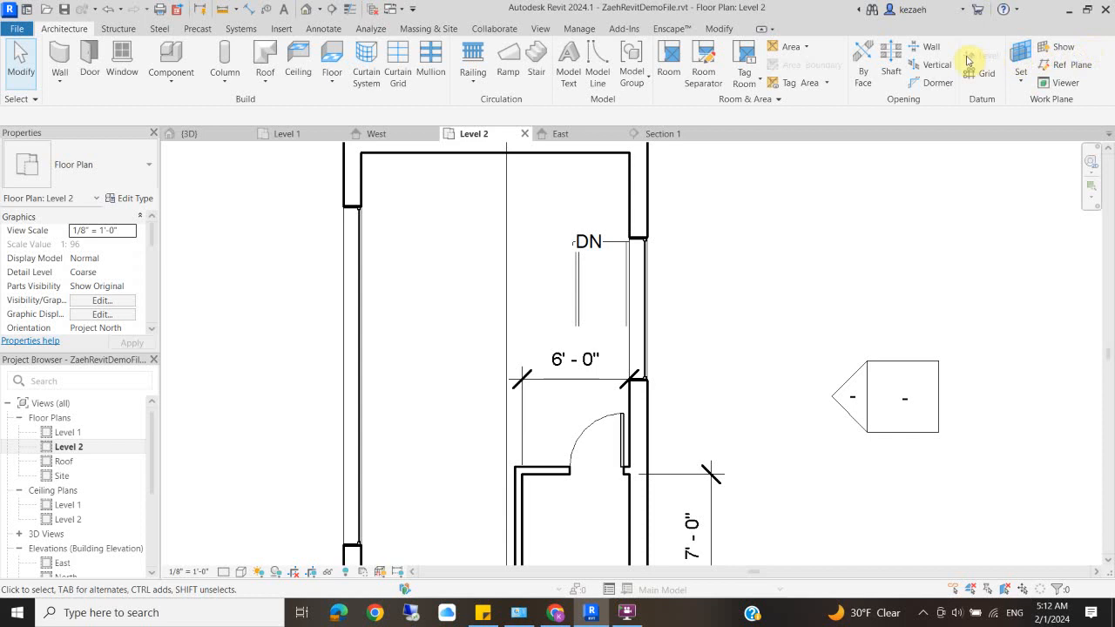
pyautogui.click(891, 55)
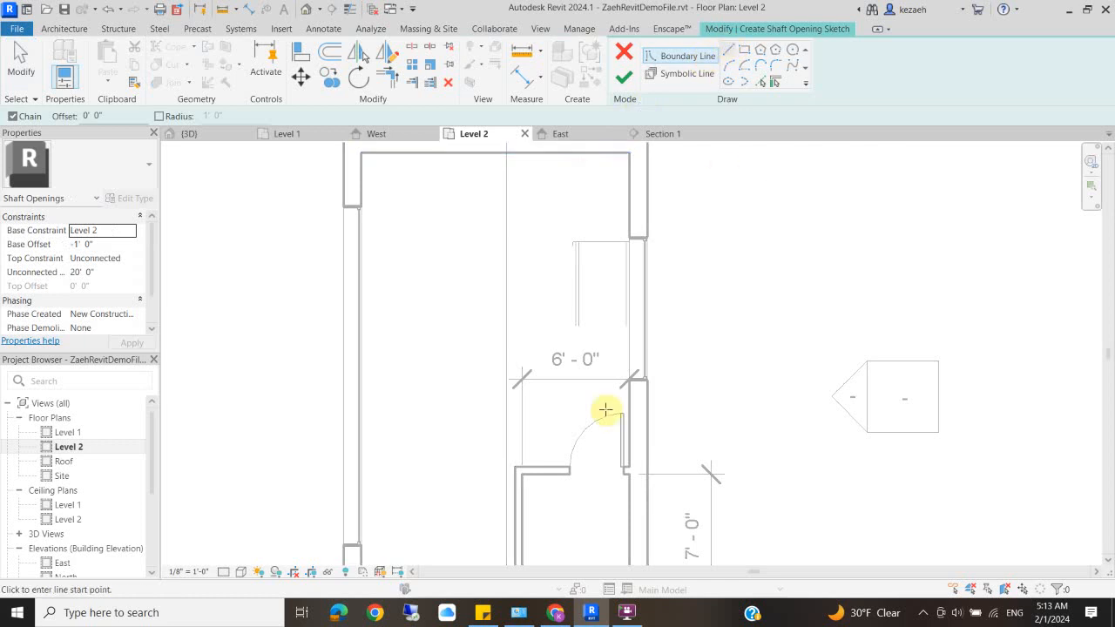
pyautogui.scroll(3, 631, 240)
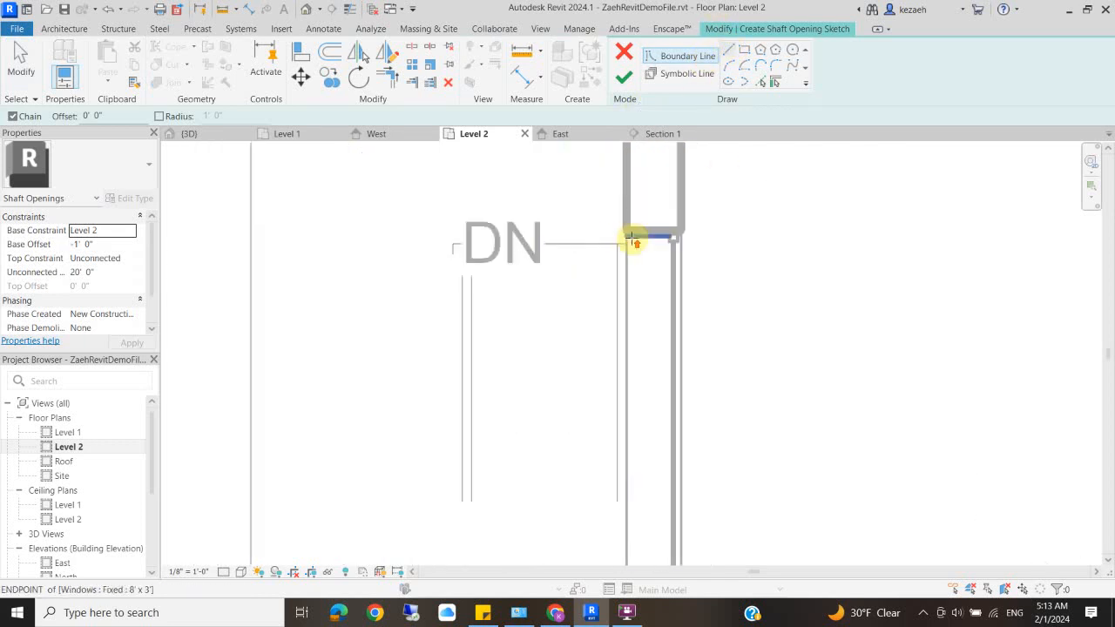
pyautogui.click(630, 242)
pyautogui.click(453, 242)
pyautogui.scroll(-4, 460, 288)
pyautogui.click(446, 451)
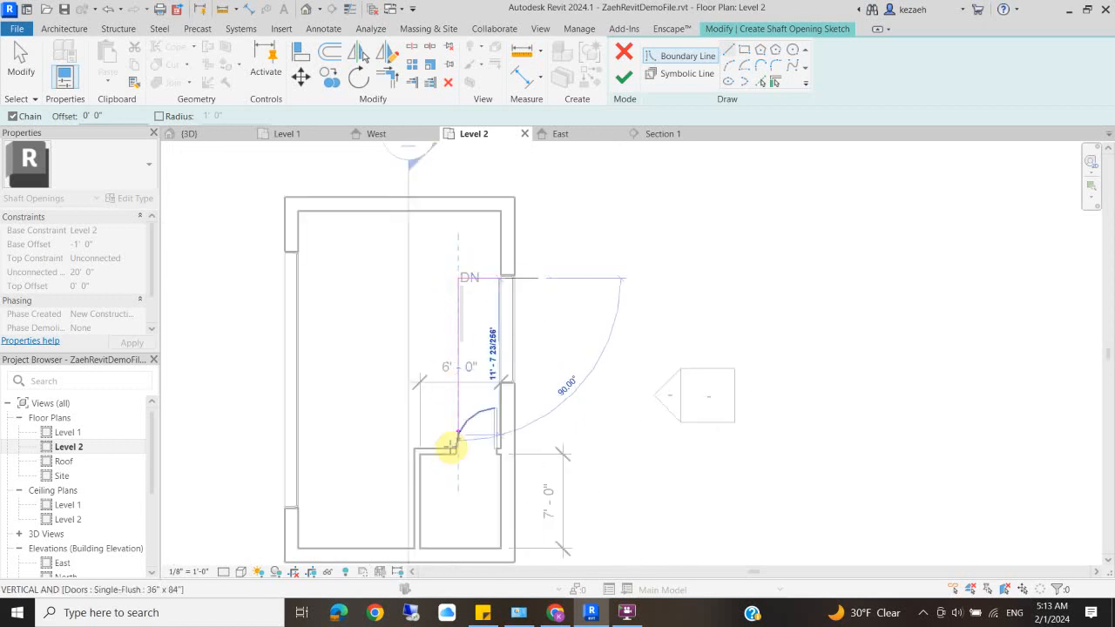
pyautogui.scroll(3, 448, 450)
pyautogui.click(460, 449)
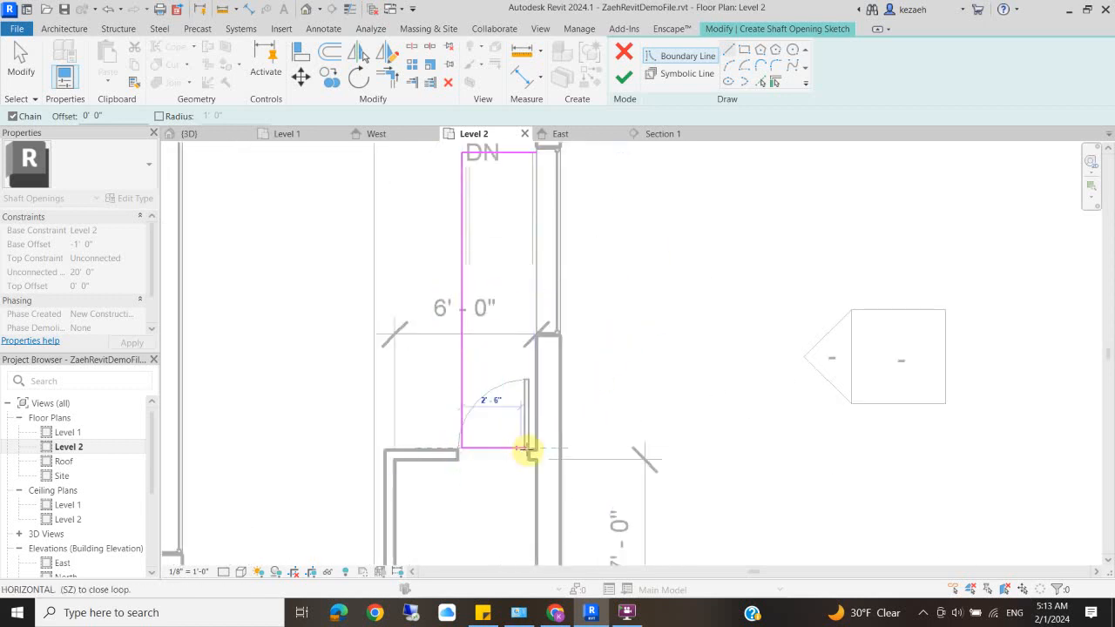
# Step: Close the shaft boundary with a south edge along the partition wall and a 12'-6" east edge along the exterior wall's inner face
pyautogui.click(535, 450)
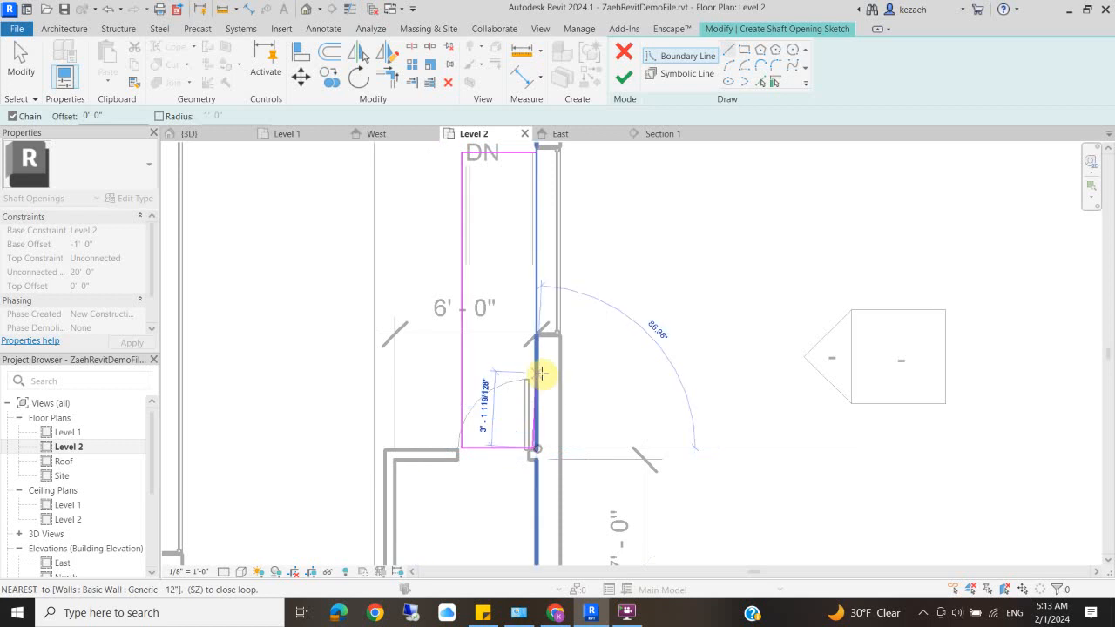
pyautogui.scroll(-3, 535, 281)
pyautogui.scroll(3, 529, 256)
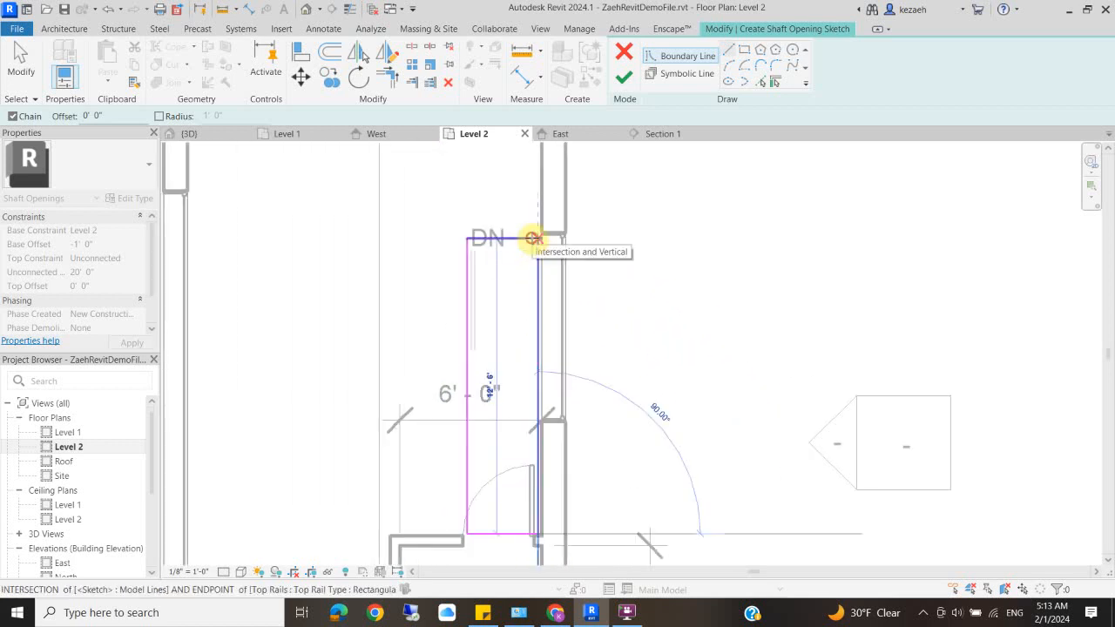
pyautogui.click(533, 238)
pyautogui.scroll(-2, 558, 435)
pyautogui.scroll(2, 545, 519)
# Step: Check the south edge of the shaft sketch at the partition wall and finish the shaft opening
pyautogui.press('Escape')
pyautogui.moveTo(547, 500)
pyautogui.mouseDown()
pyautogui.moveTo(600, 508)
pyautogui.moveTo(554, 511)
pyautogui.mouseUp()
pyautogui.scroll(-3, 516, 375)
pyautogui.scroll(4, 440, 450)
pyautogui.click(476, 428)
pyautogui.scroll(-3, 570, 269)
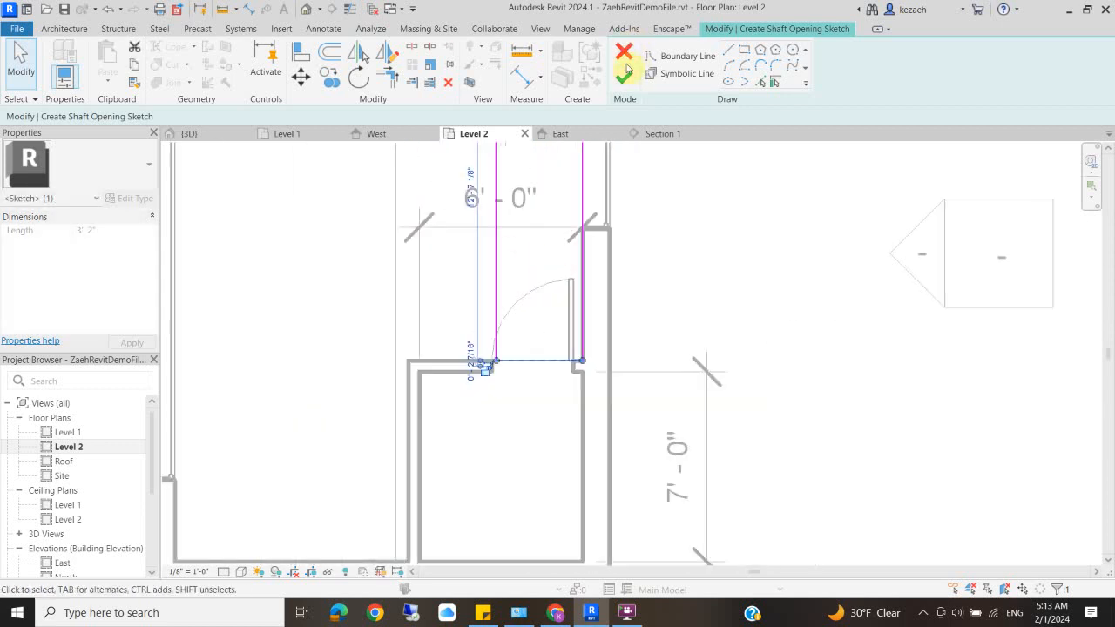
pyautogui.click(625, 75)
pyautogui.scroll(-2, 592, 273)
pyautogui.scroll(3, 645, 331)
pyautogui.click(653, 361)
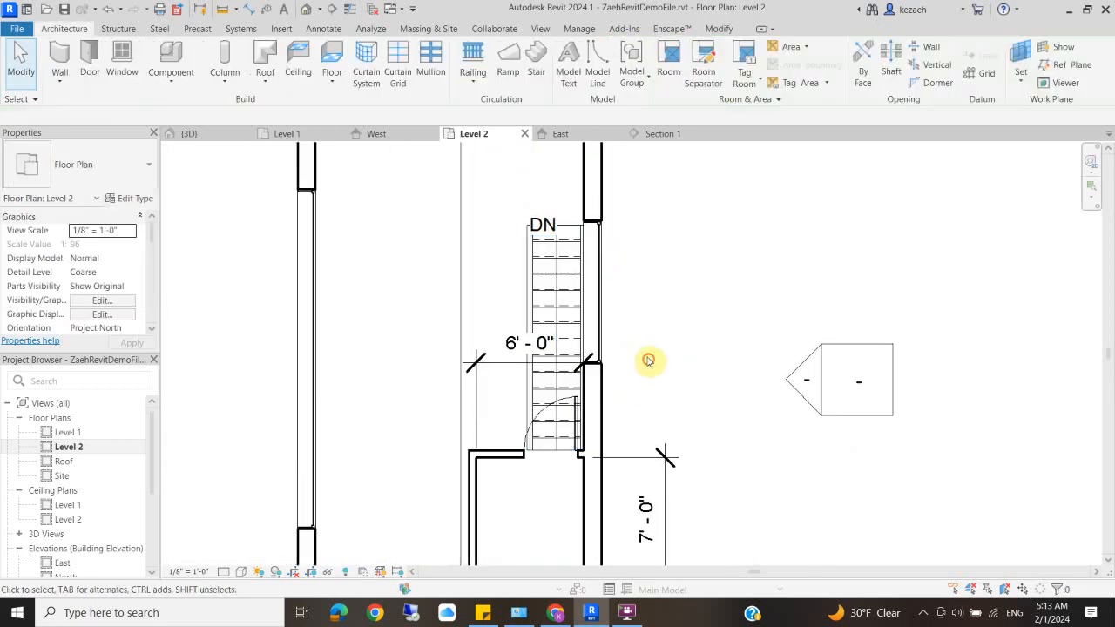
# Step: Delete the door in the north partition wall of the small Level 2 room, which opens onto the stair opening
pyautogui.moveTo(541, 446); pyautogui.dragTo(564, 398, button='middle')
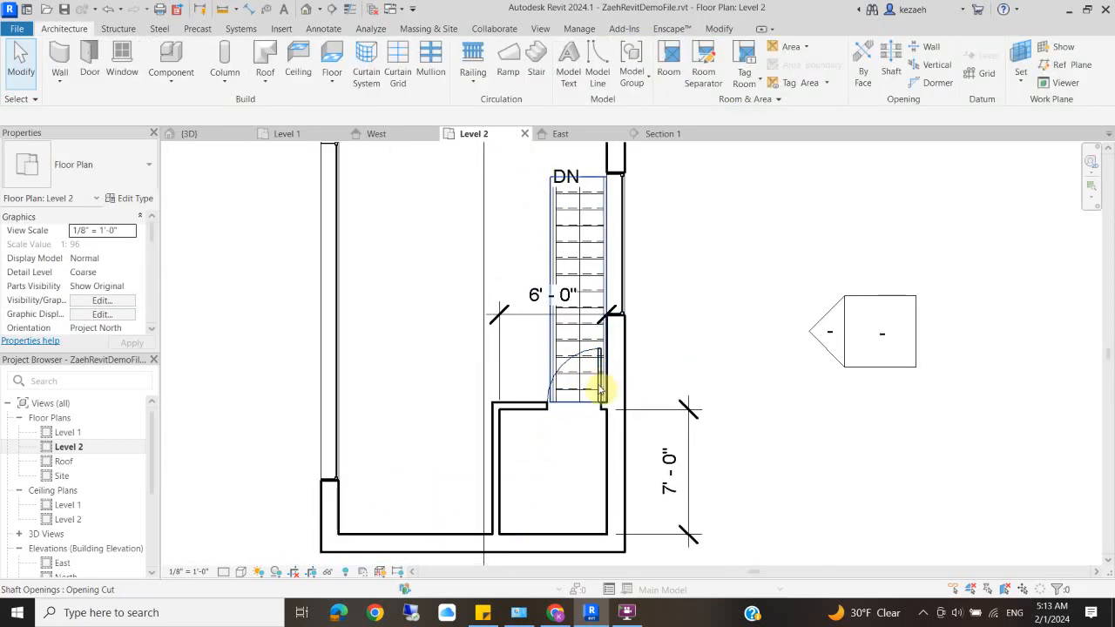
pyautogui.click(598, 391)
pyautogui.moveTo(558, 417); pyautogui.dragTo(574, 396)
pyautogui.press('Delete')
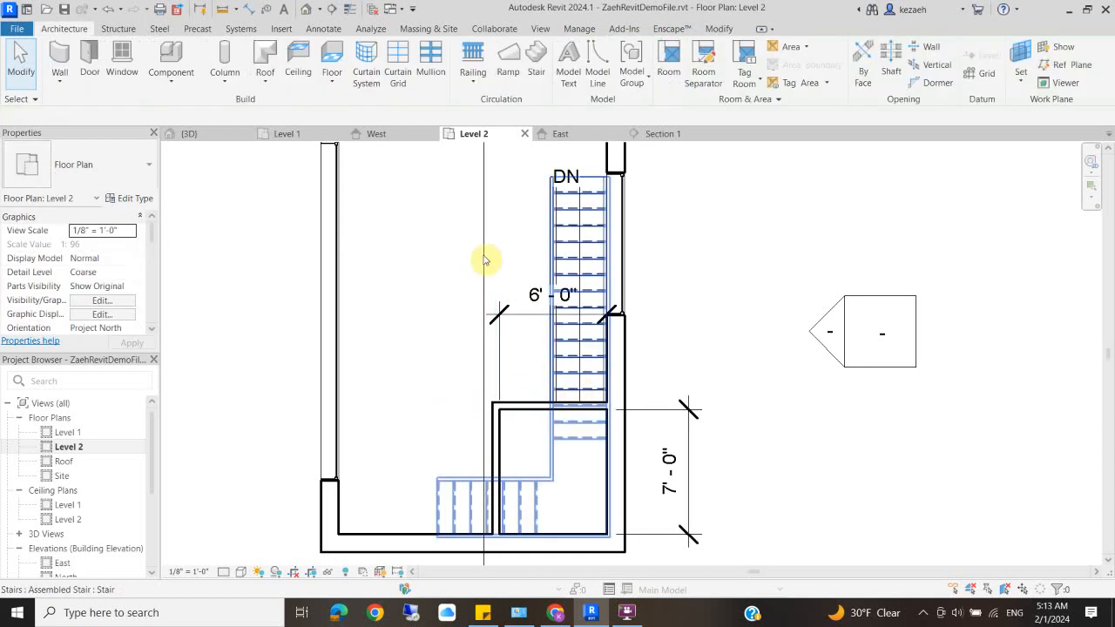
# Step: Place a door in the west partition wall of the small Level 2 room, near its south end and swinging inward
pyautogui.click(80, 61)
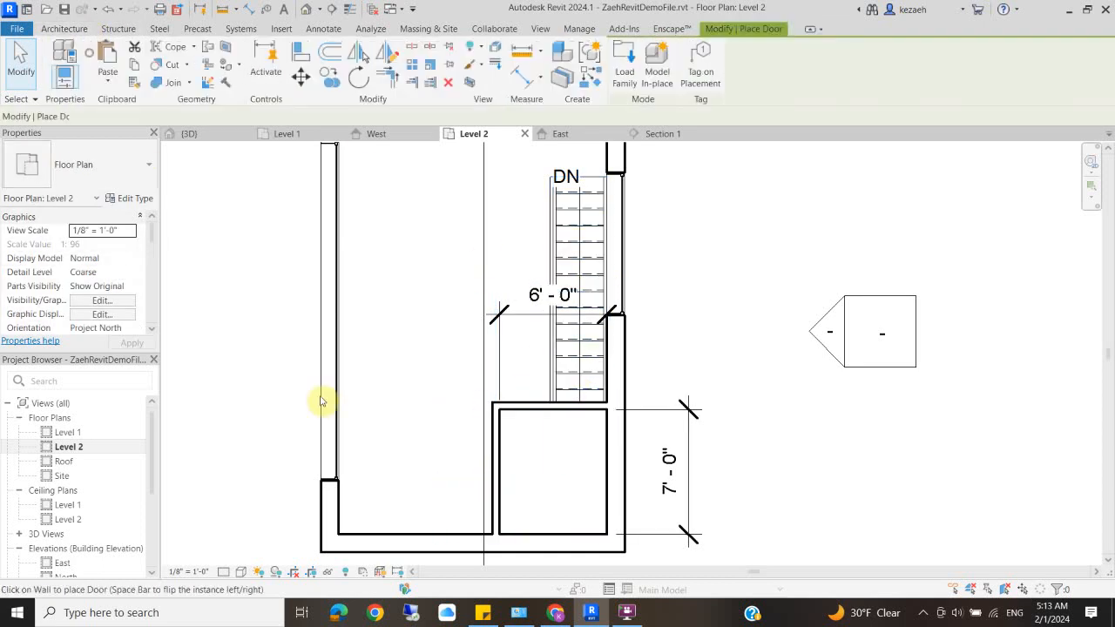
pyautogui.click(501, 499)
pyautogui.scroll(-3, 601, 477)
pyautogui.press('Escape')
pyautogui.press('Escape')
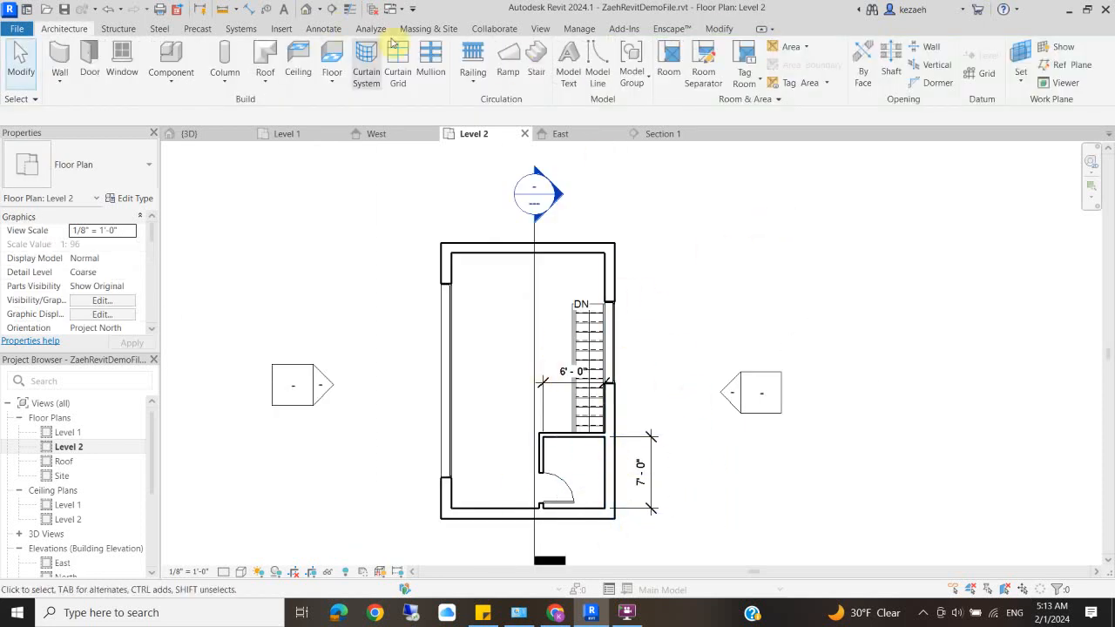
# Step: Move the section line on the Level 1 plan east so it cuts through the upper stair run, and reopen the section view
pyautogui.click(663, 133)
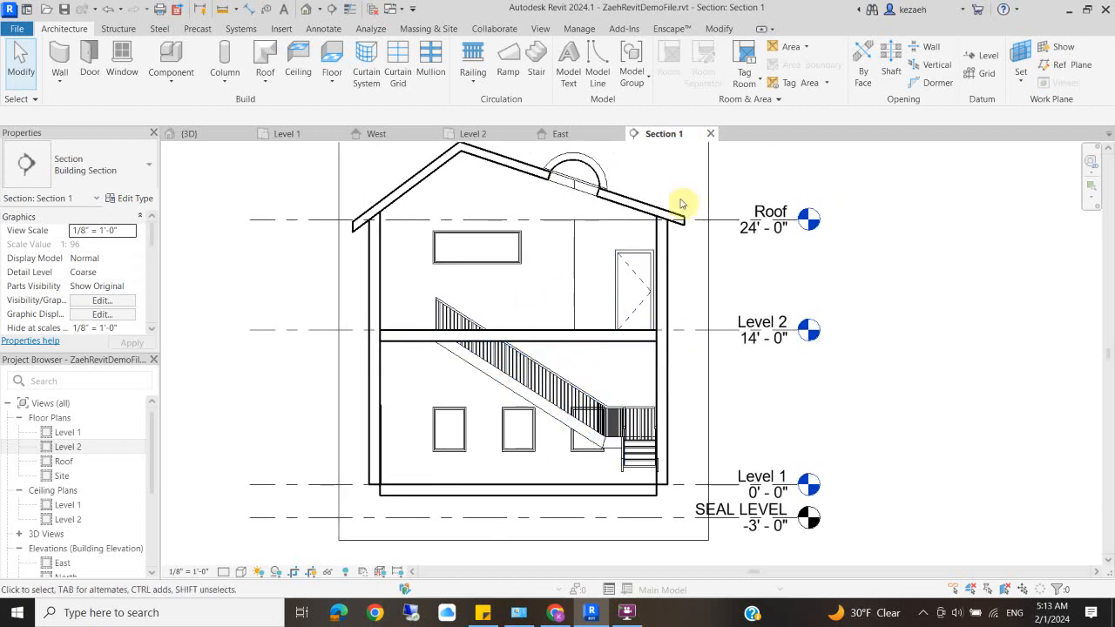
pyautogui.click(292, 134)
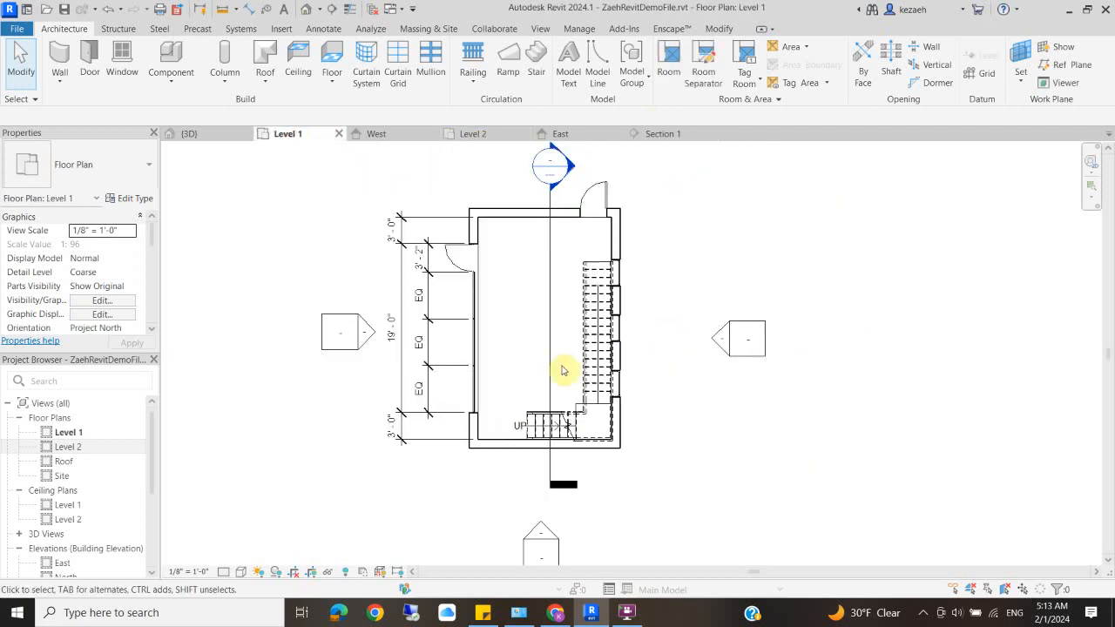
pyautogui.moveTo(552, 363); pyautogui.dragTo(597, 359)
pyautogui.rightClick(597, 217)
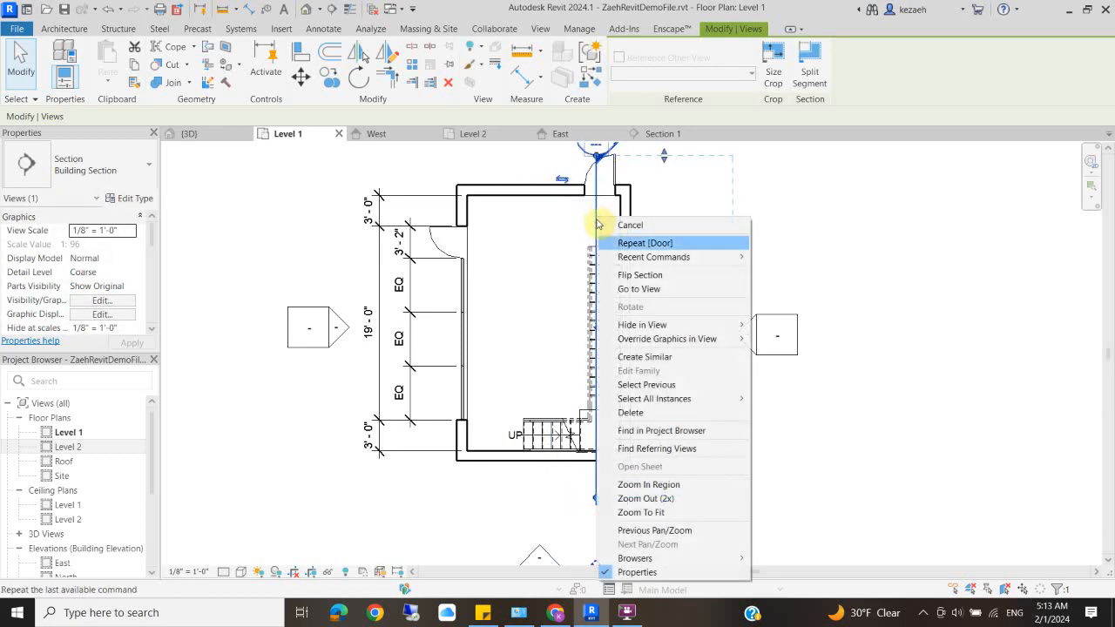
pyautogui.click(631, 289)
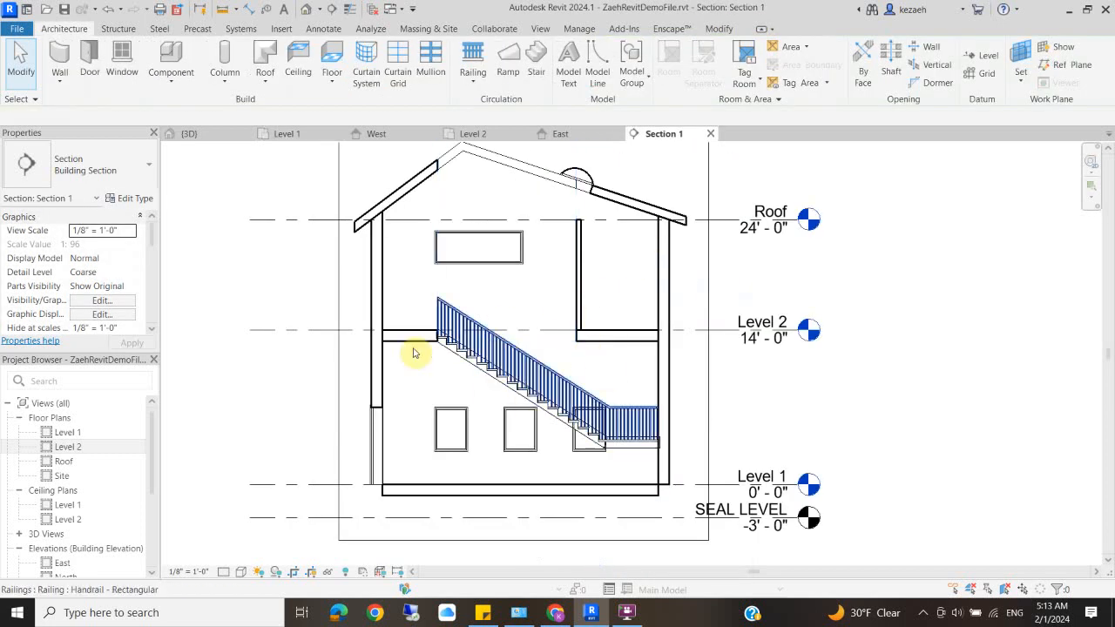
# Step: Check the stair headroom below the Level 2 floor edge with a temporary vertical detail line, without placing the line
pyautogui.scroll(4, 427, 353)
pyautogui.scroll(-3, 671, 453)
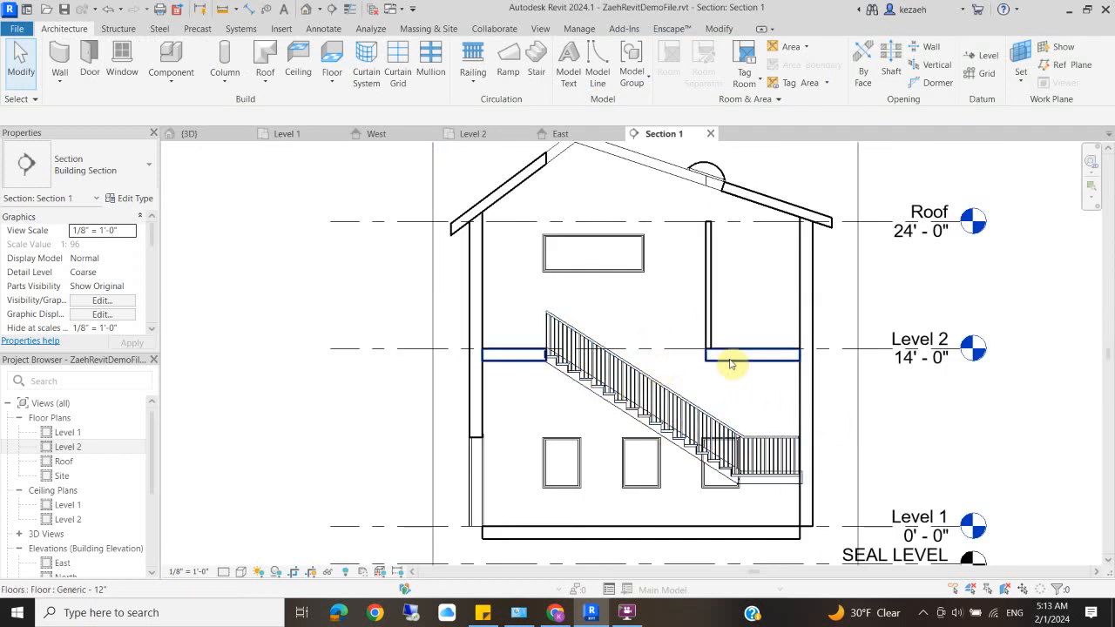
pyautogui.scroll(3, 795, 404)
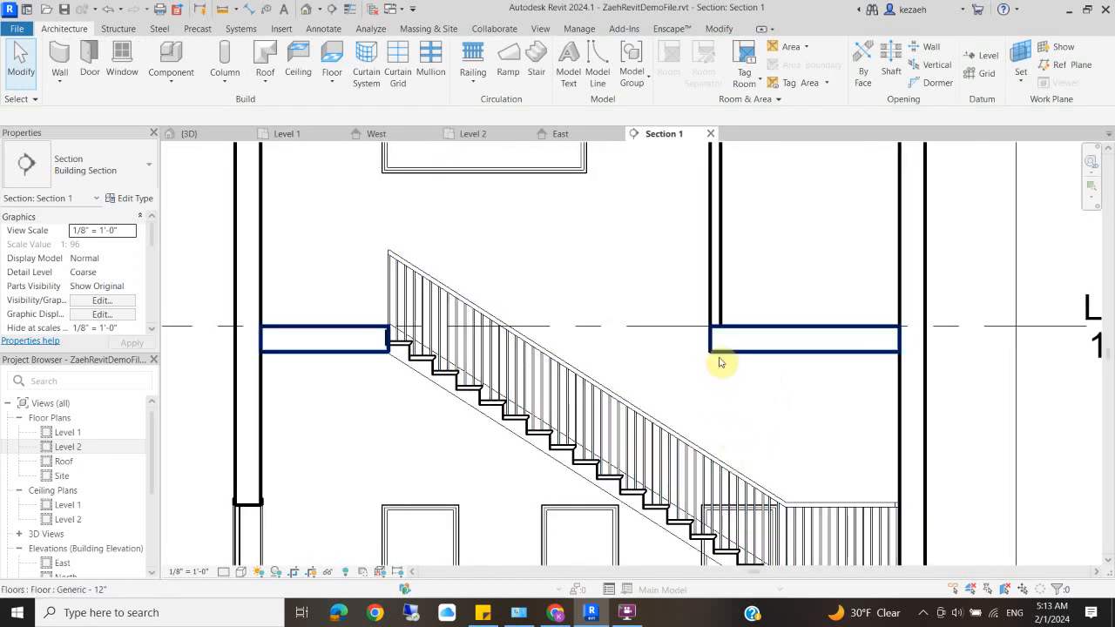
pyautogui.press('d')
pyautogui.press('l')
pyautogui.click(710, 353)
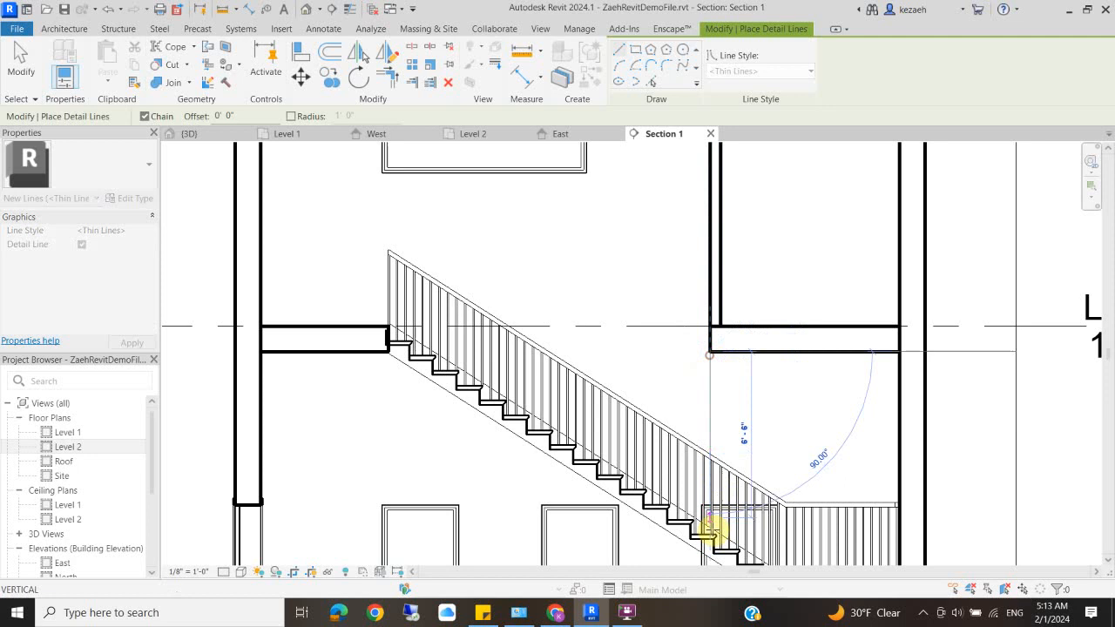
pyautogui.scroll(-3, 676, 375)
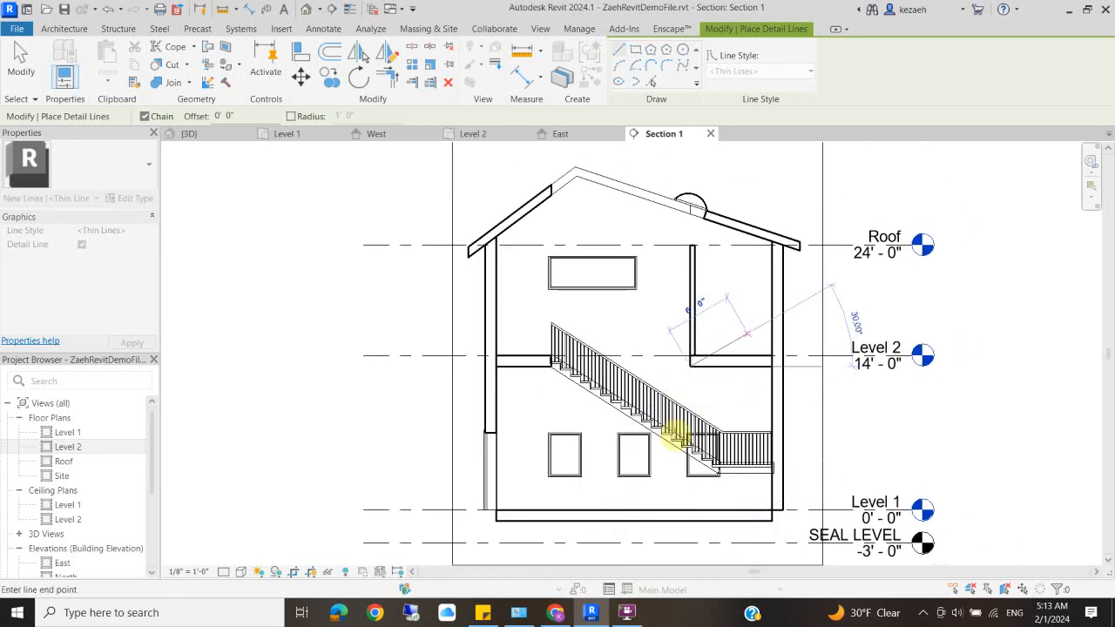
pyautogui.press('Escape')
pyautogui.press('Escape')
# Step: Move the Level 1 window crossing the stair to above the landing, 3'-0" from the south wall with a 6'-0" sill height
pyautogui.scroll(-1, 610, 316)
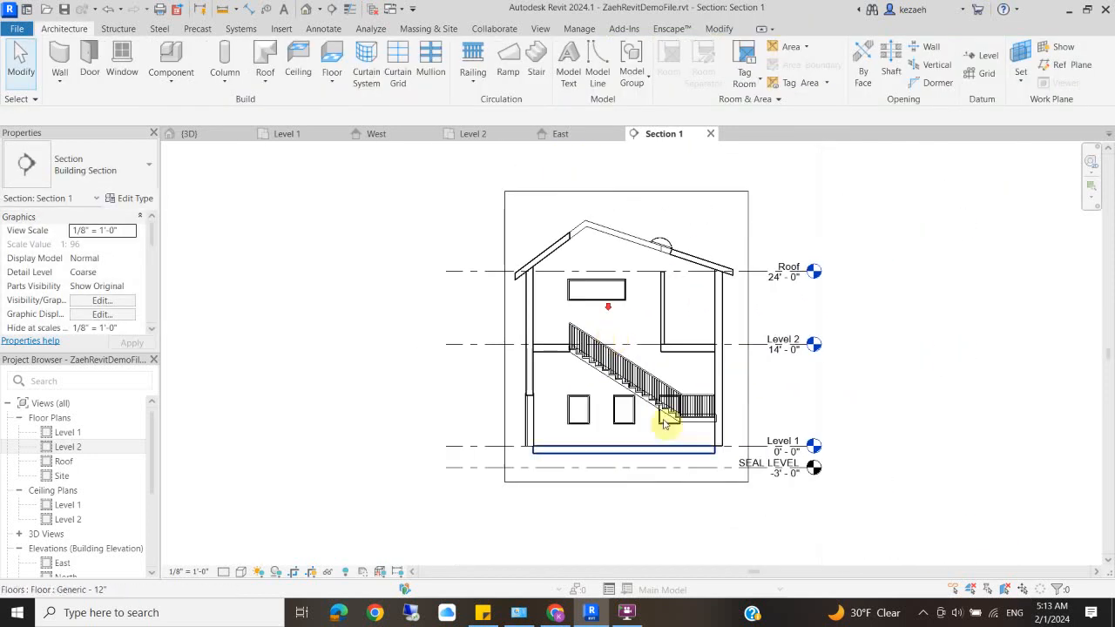
pyautogui.scroll(3, 678, 386)
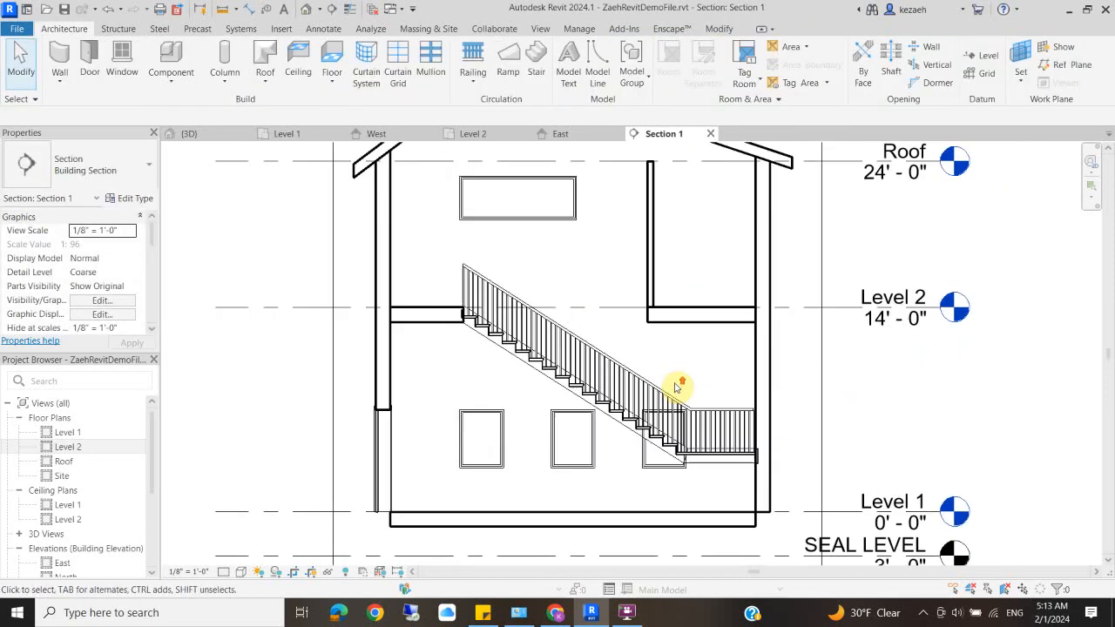
pyautogui.click(655, 452)
pyautogui.moveTo(658, 449); pyautogui.dragTo(704, 423)
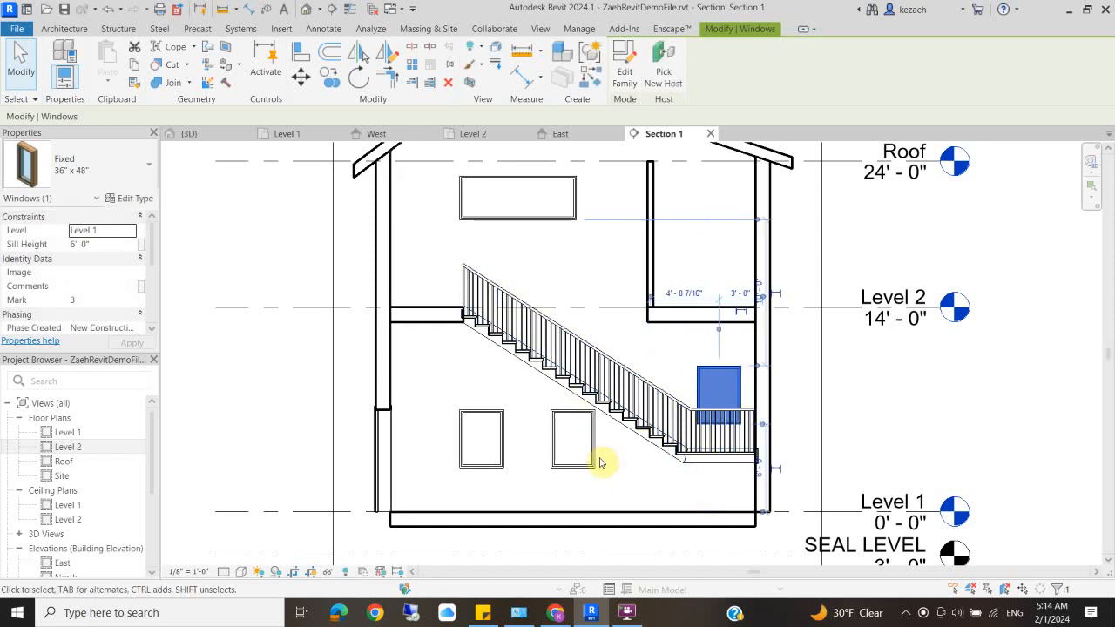
pyautogui.click(622, 497)
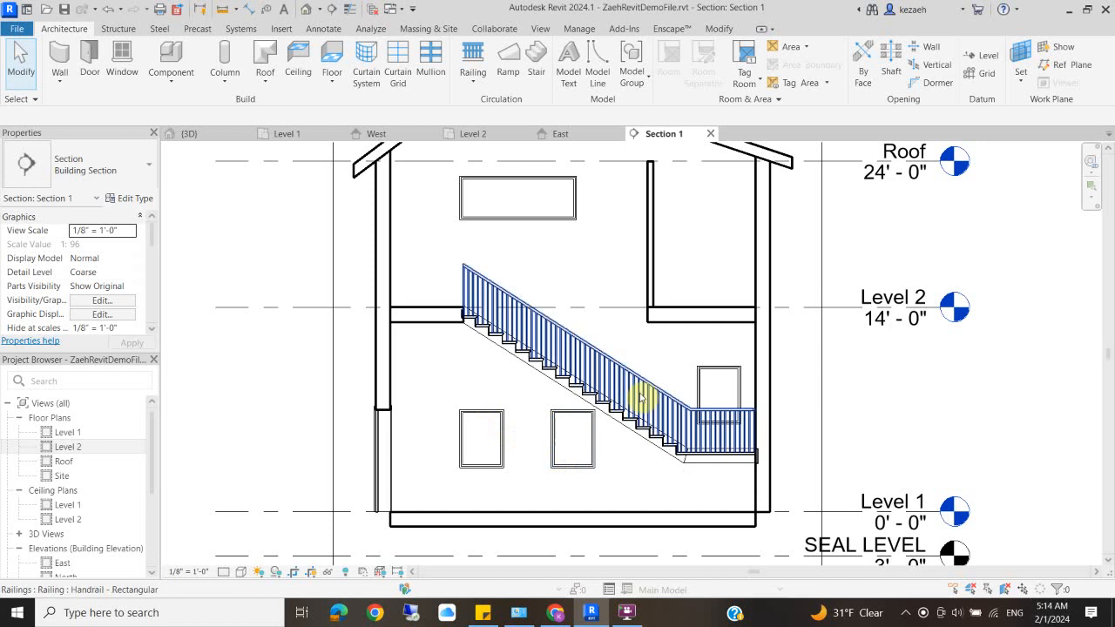
# Step: Shift the two remaining Level 1 windows together horizontally to the north, away from the stair
pyautogui.click(556, 469)
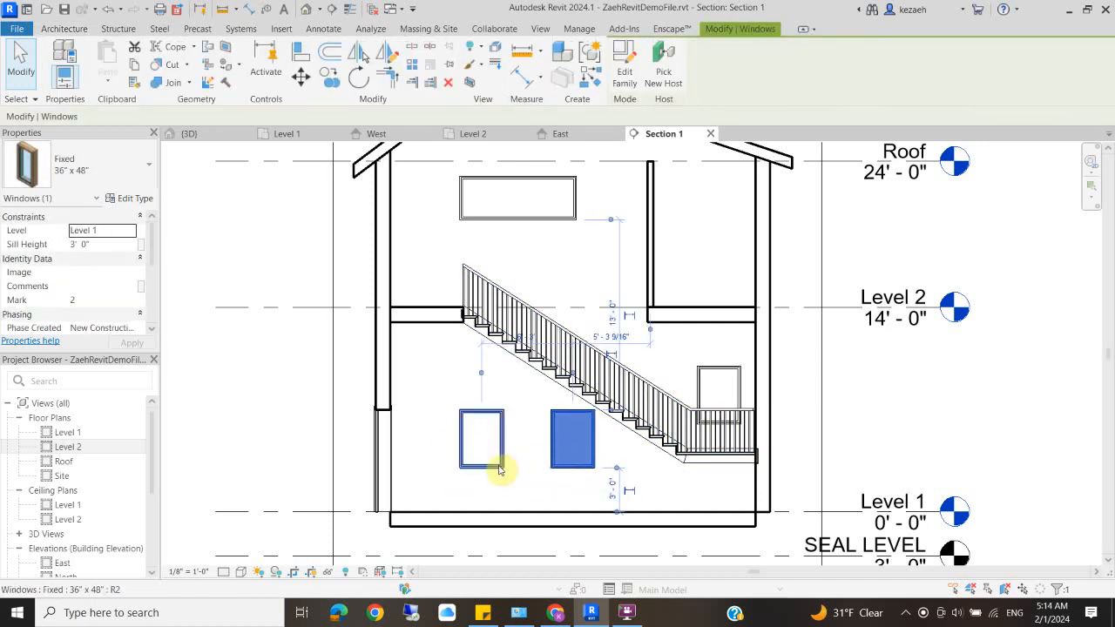
pyautogui.keyDown('ctrl'); pyautogui.click(501, 469); pyautogui.keyUp('ctrl')
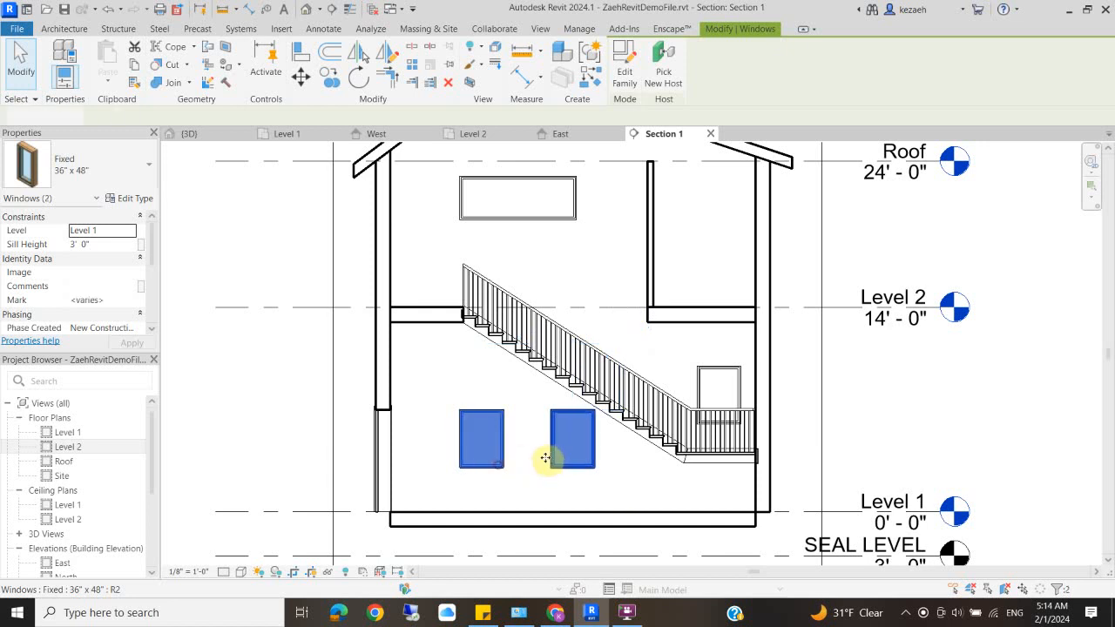
pyautogui.moveTo(551, 458); pyautogui.dragTo(522, 463)
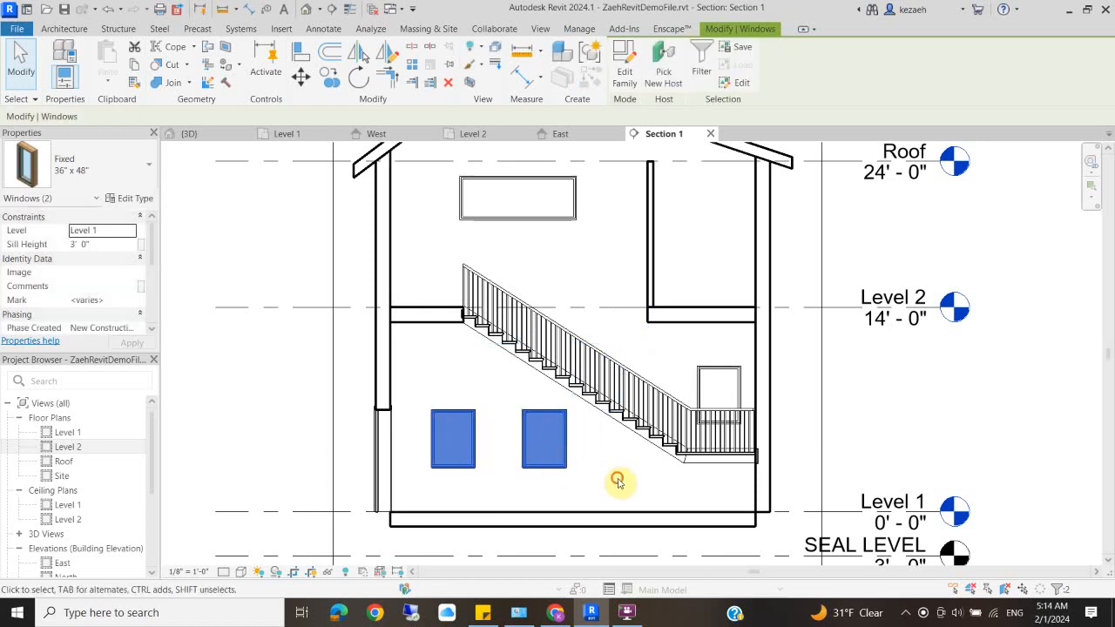
pyautogui.click(617, 480)
pyautogui.scroll(-2, 549, 443)
pyautogui.scroll(-2, 550, 445)
pyautogui.scroll(4, 601, 400)
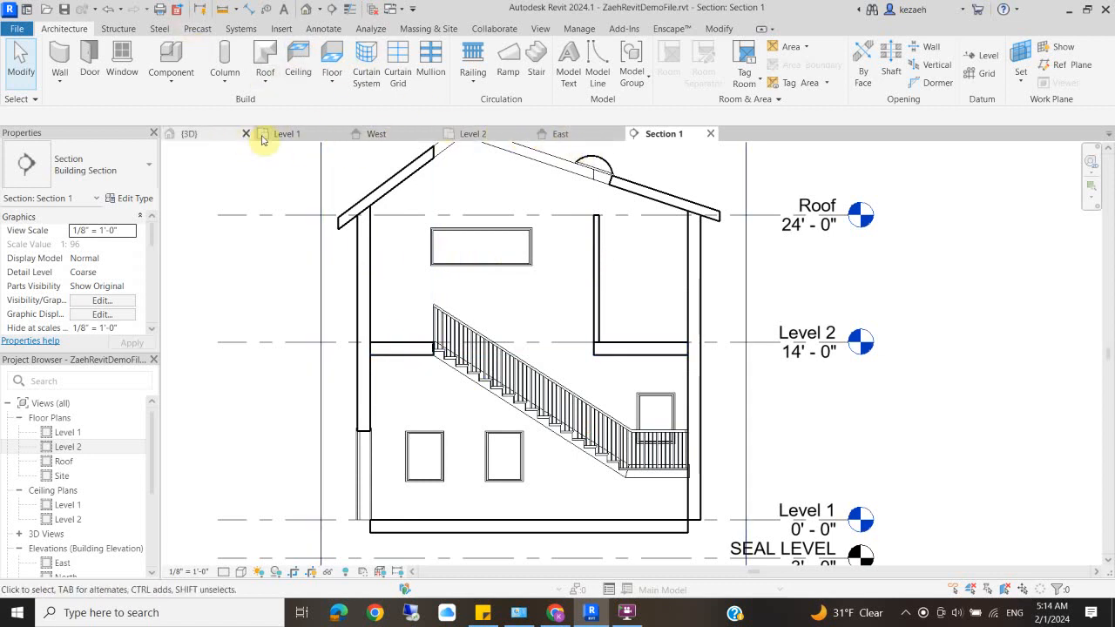
# Step: Open the default 3D view, turn on its section box and select the box
pyautogui.click(306, 10)
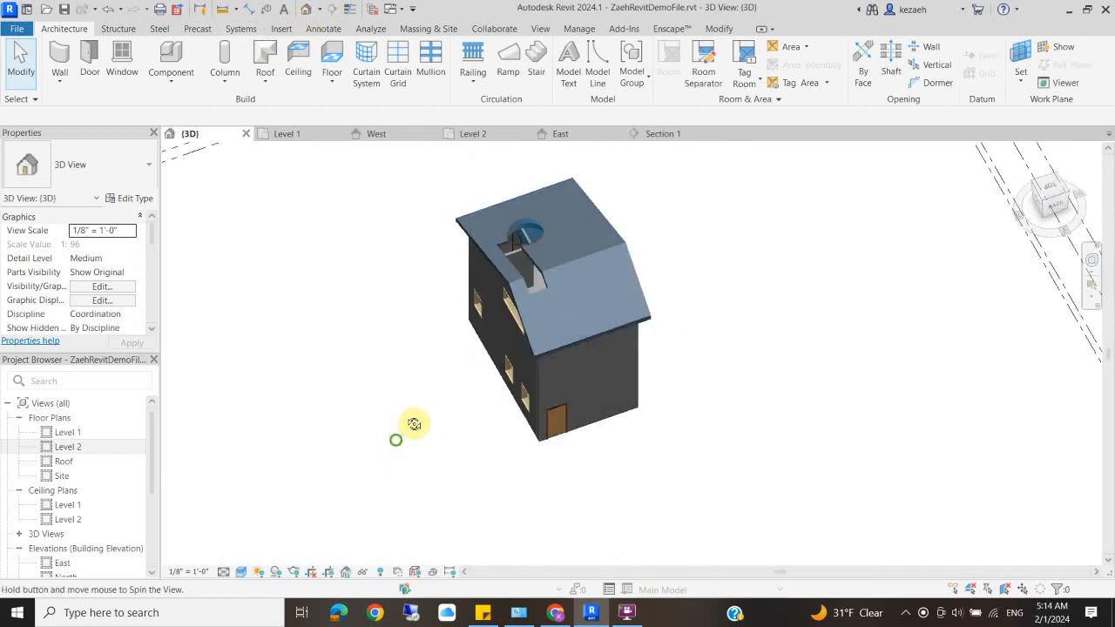
pyautogui.scroll(-5, 96, 283)
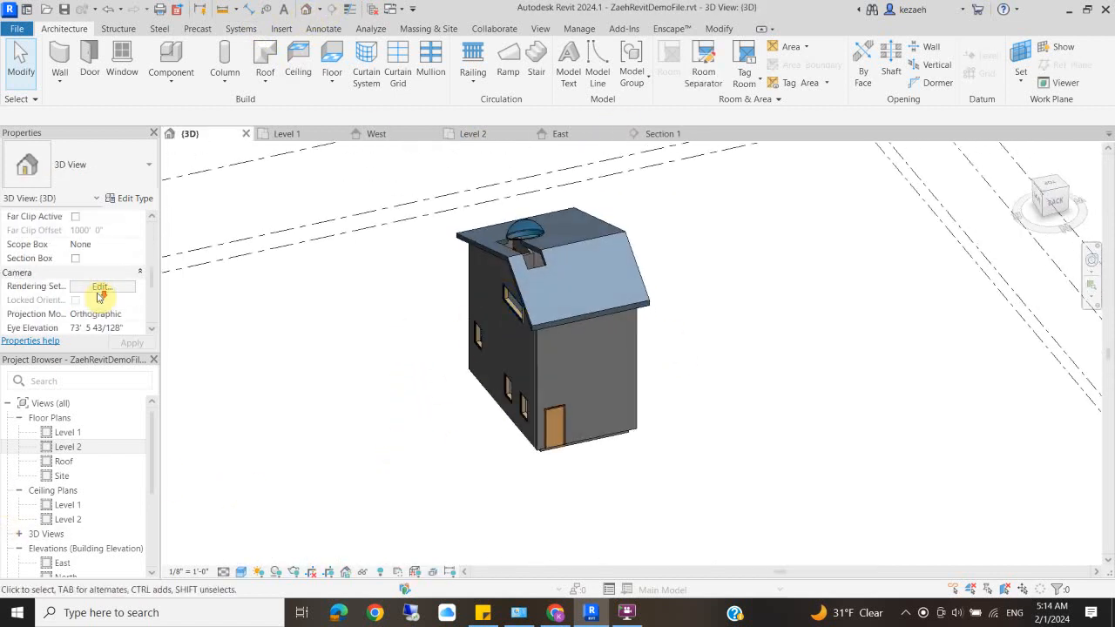
pyautogui.scroll(-3, 528, 411)
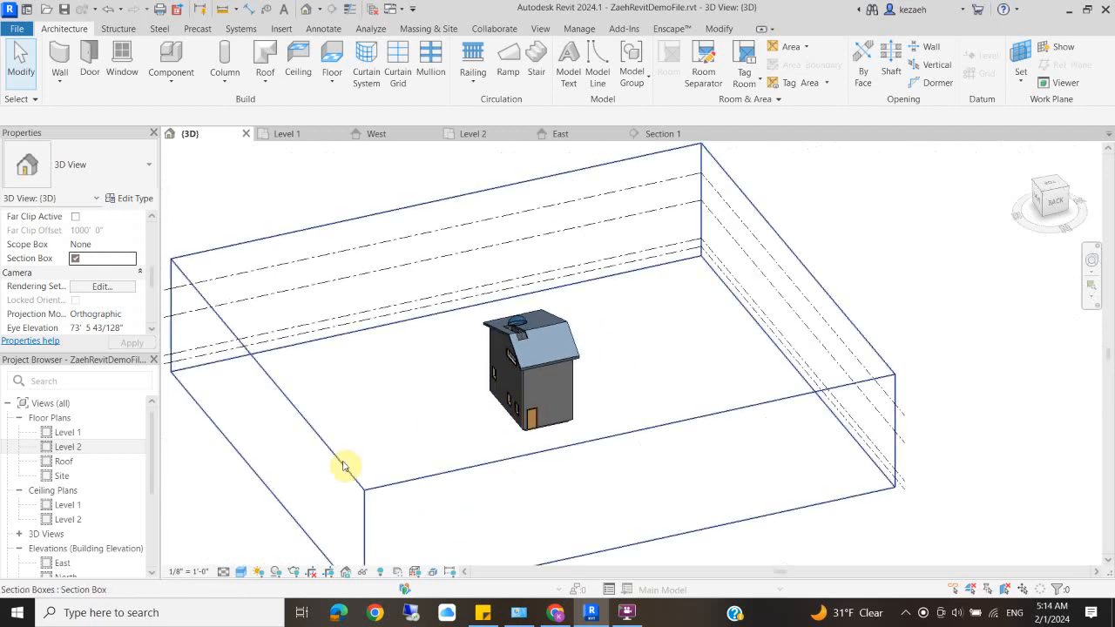
pyautogui.click(342, 464)
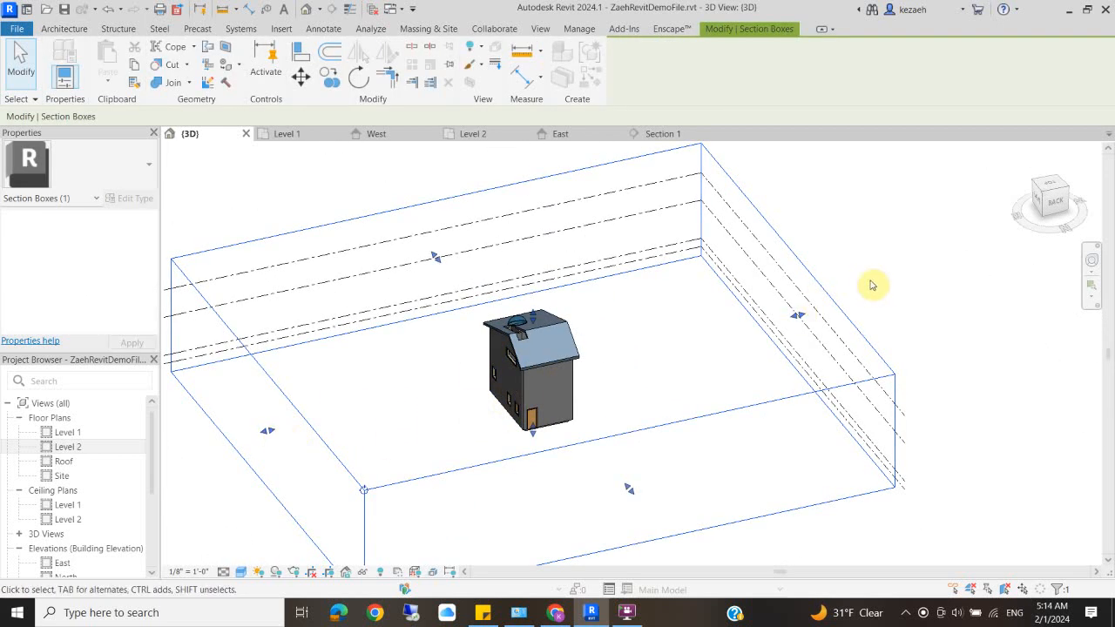
# Step: Pull the section box's west face in through the house and orbit to expose the stair and both floors
pyautogui.moveTo(797, 315); pyautogui.dragTo(624, 356)
pyautogui.keyDown('shift'); pyautogui.moveTo(624, 357); pyautogui.dragTo(461, 324, button='middle'); pyautogui.keyUp('shift')
pyautogui.moveTo(414, 351); pyautogui.dragTo(442, 344)
pyautogui.scroll(2, 405, 364)
pyautogui.keyDown('shift'); pyautogui.moveTo(471, 393); pyautogui.dragTo(654, 341, button='middle'); pyautogui.keyUp('shift')
pyautogui.scroll(2, 652, 338)
pyautogui.keyDown('shift'); pyautogui.moveTo(617, 389); pyautogui.dragTo(670, 368, button='middle'); pyautogui.keyUp('shift')
pyautogui.scroll(1, 670, 369)
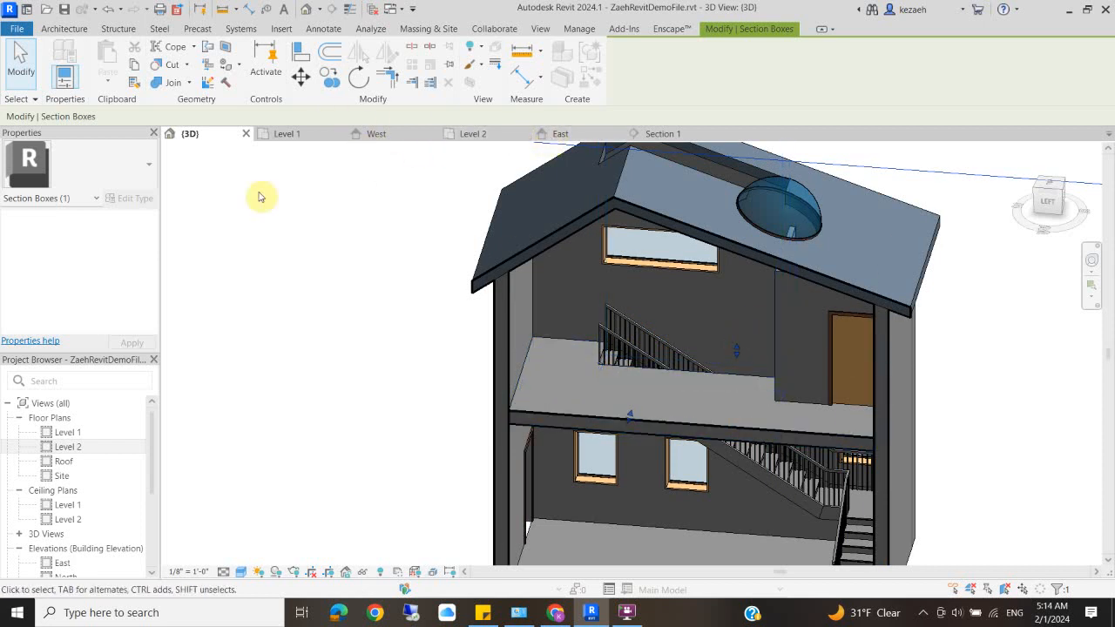
# Step: Open the Level 2 floor plan and delete the 6'-0" dimension crossing the stair
pyautogui.doubleClick(68, 447)
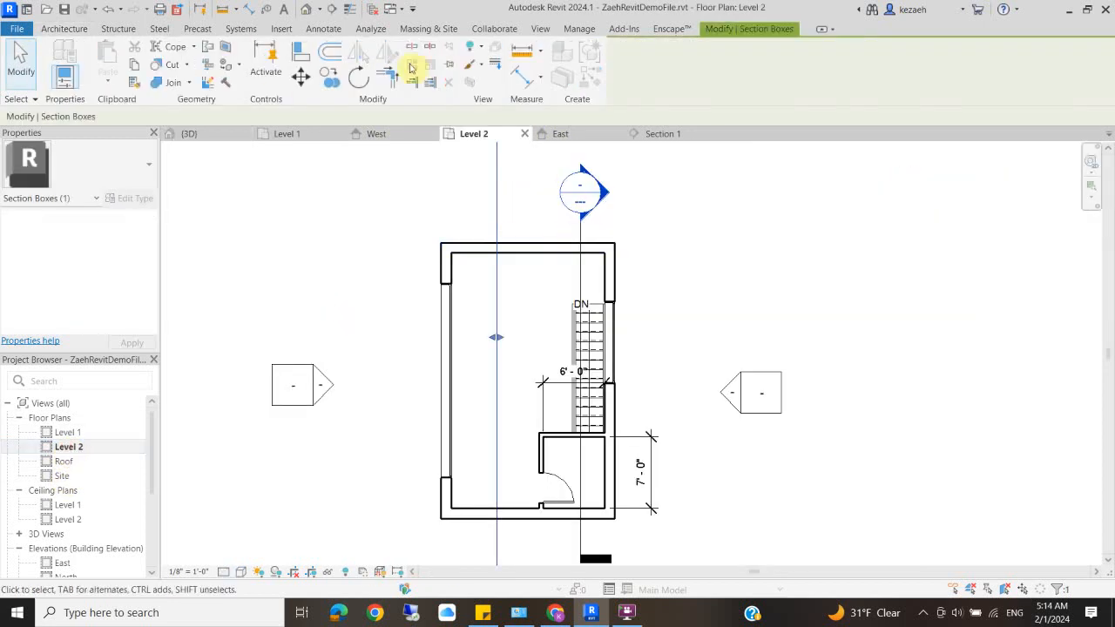
pyautogui.click(567, 376)
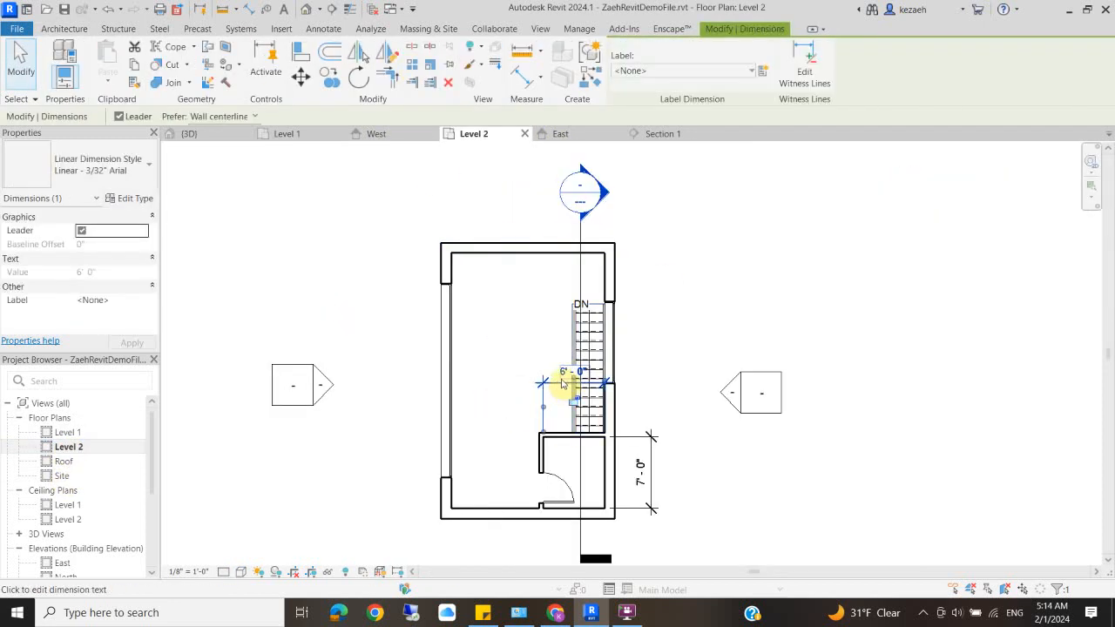
pyautogui.press('Delete')
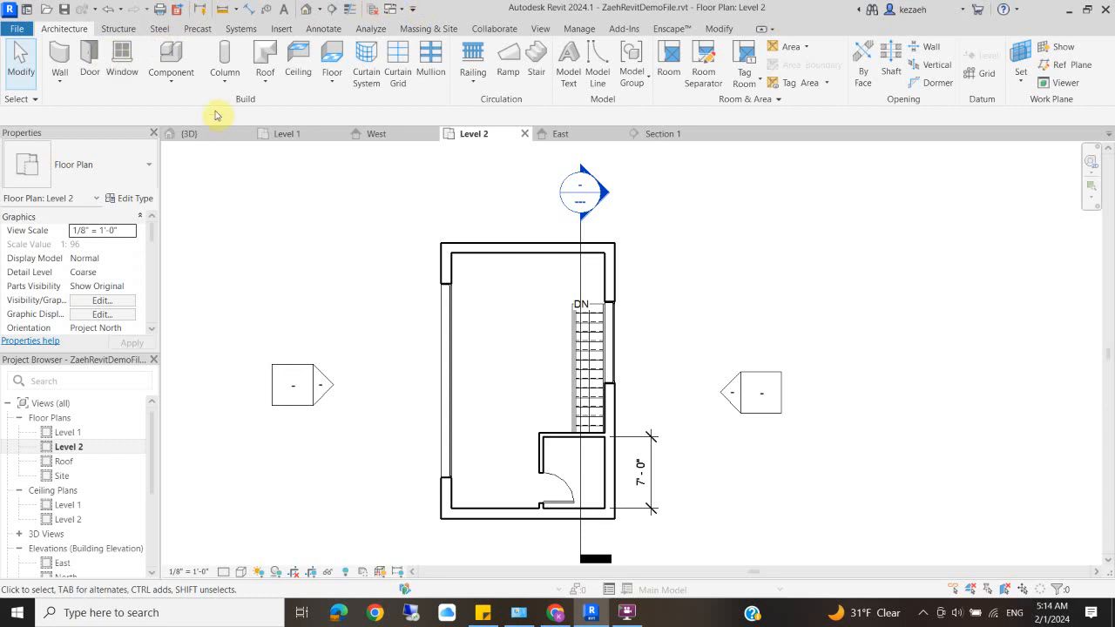
# Step: Sketch a railing path about 12'-7" long on Level 2 along the stair opening's west edge, from its north corner to the small room's wall
pyautogui.click(477, 68)
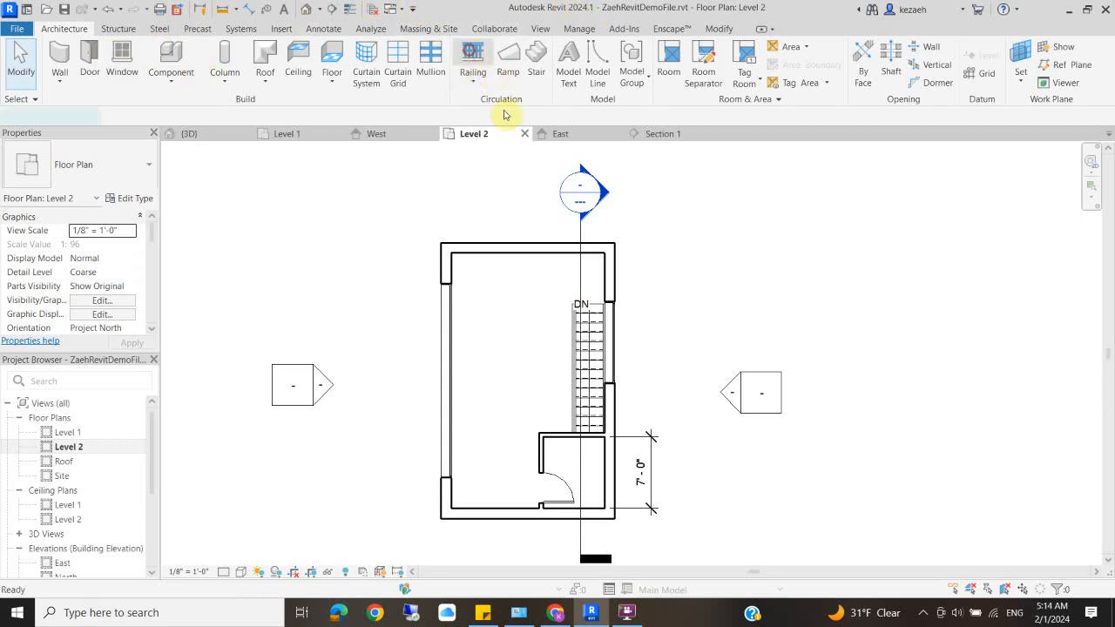
pyautogui.scroll(4, 555, 331)
pyautogui.scroll(2, 551, 280)
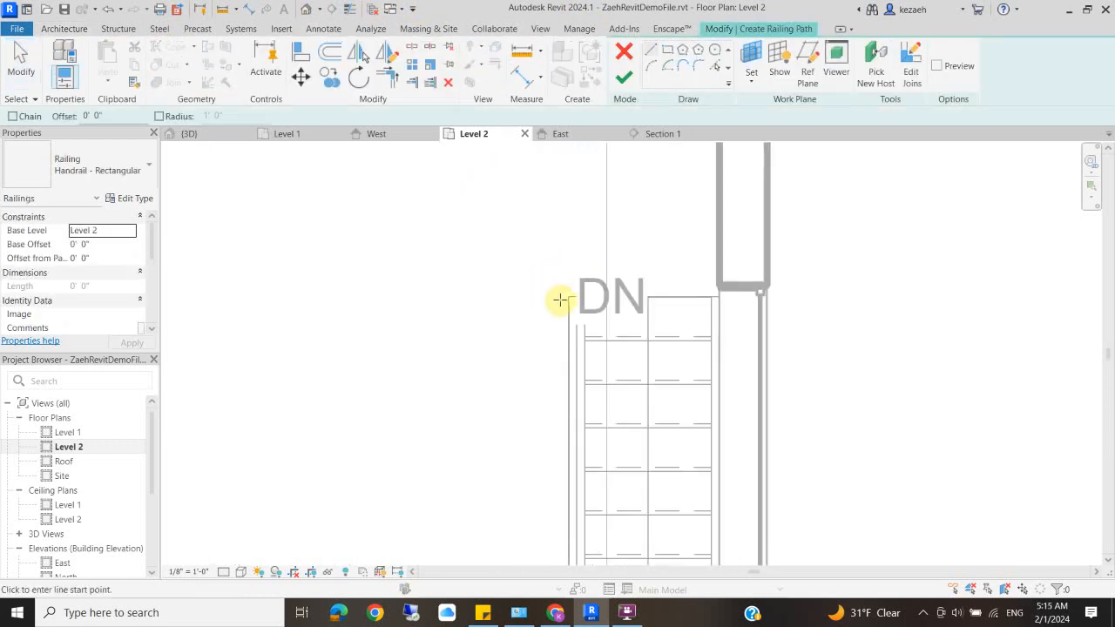
pyautogui.click(558, 299)
pyautogui.scroll(-3, 564, 401)
pyautogui.moveTo(566, 416); pyautogui.dragTo(555, 249, button='middle')
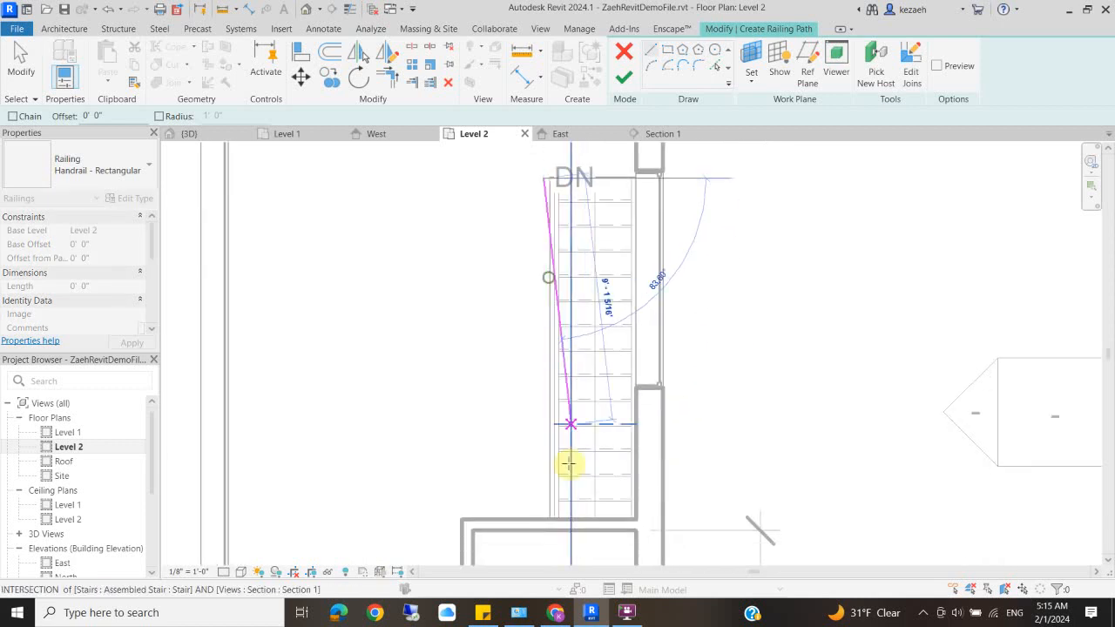
pyautogui.click(542, 521)
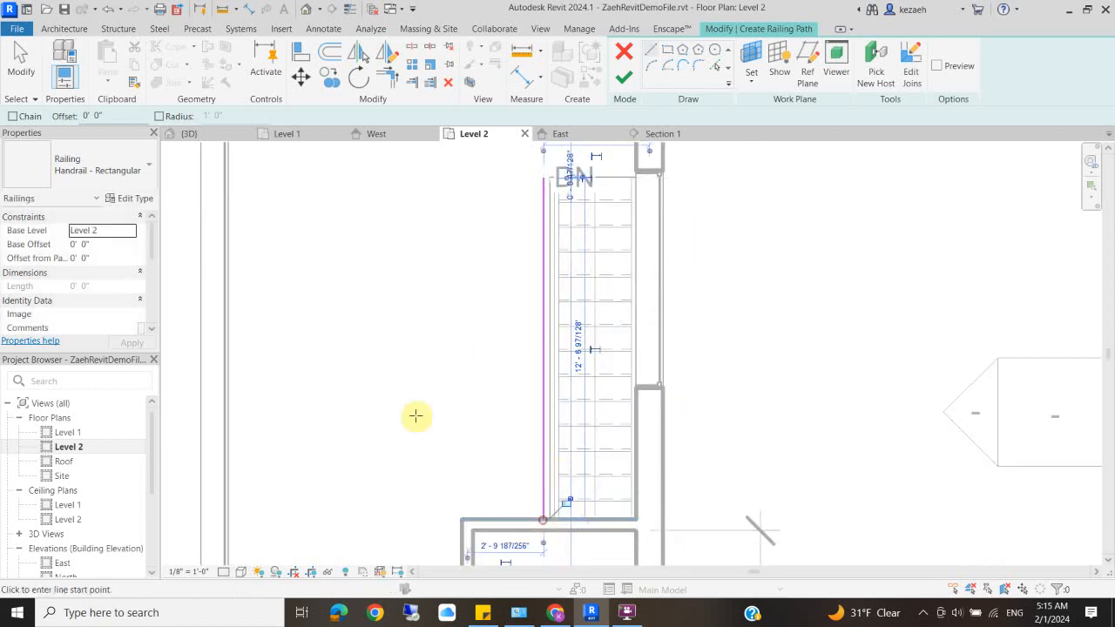
# Step: Set the new railing's type to Guardrail - Rectangular and finish the railing sketch
pyautogui.click(80, 168)
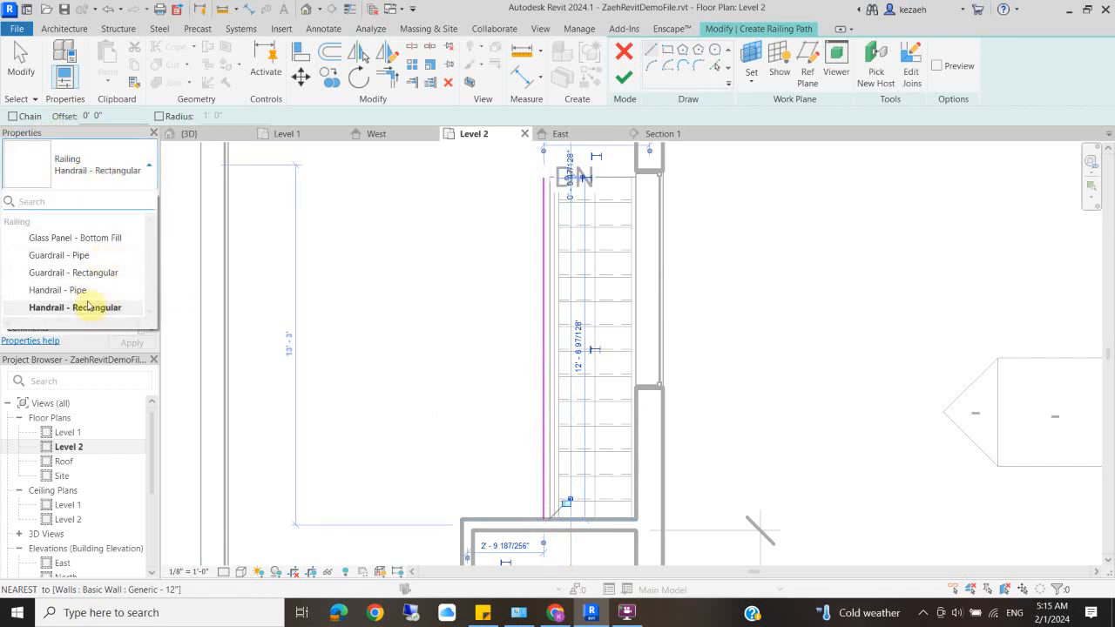
pyautogui.click(91, 273)
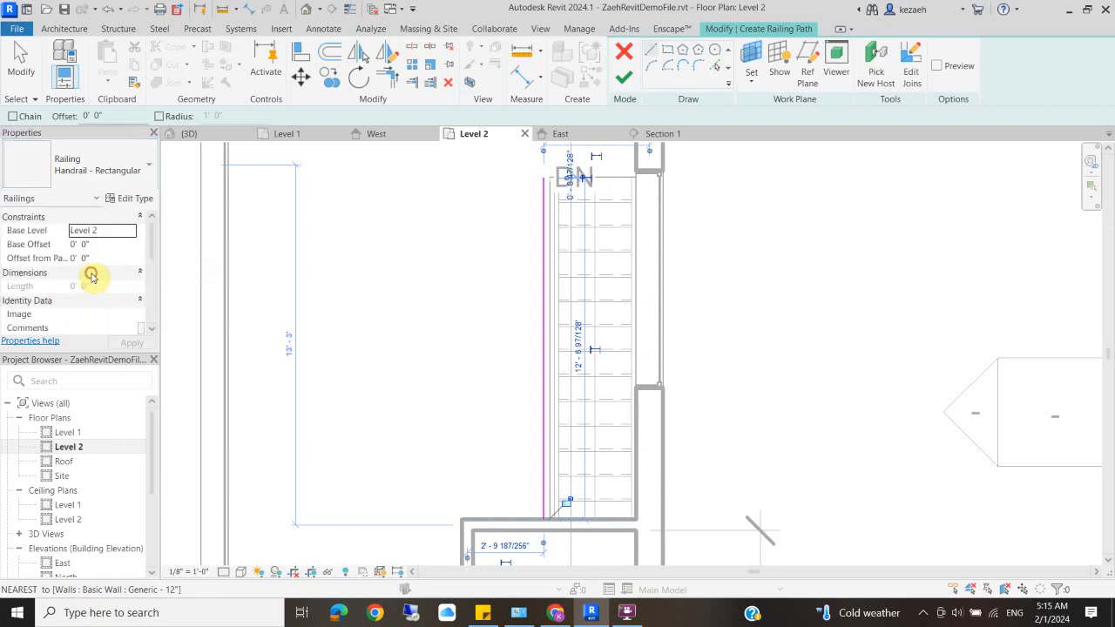
pyautogui.click(617, 79)
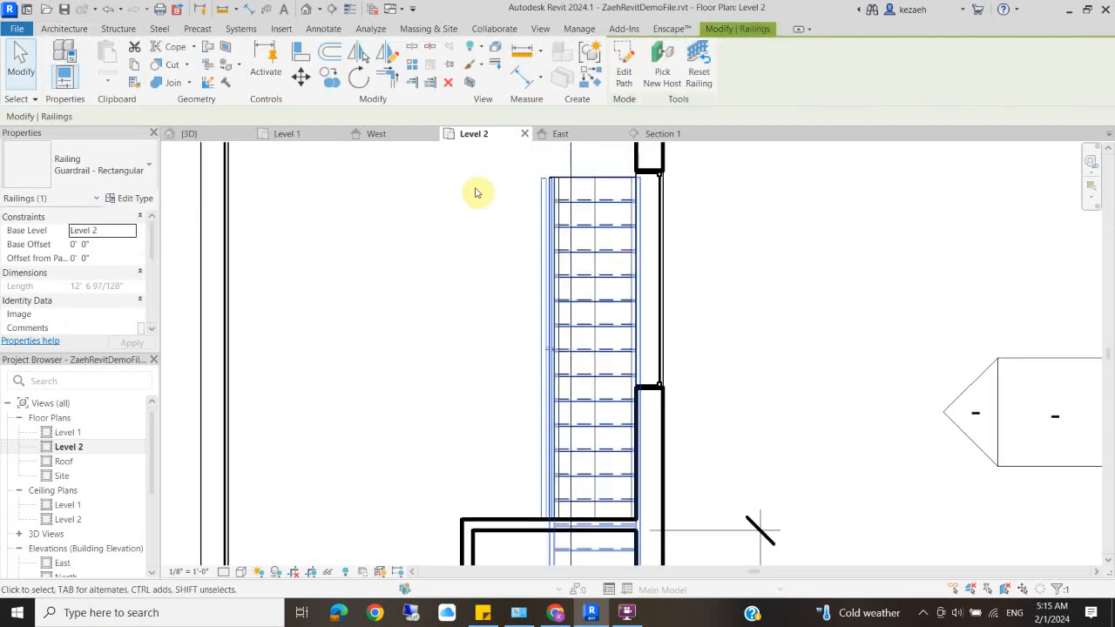
# Step: Examine the Level 2 guardrail along the stair opening in the default 3D view
pyautogui.click(306, 11)
pyautogui.scroll(-2, 624, 419)
pyautogui.keyDown('shift'); pyautogui.moveTo(671, 421); pyautogui.dragTo(716, 369, button='middle'); pyautogui.keyUp('shift')
pyautogui.keyDown('shift'); pyautogui.moveTo(717, 309); pyautogui.dragTo(735, 473, button='middle'); pyautogui.keyUp('shift')
pyautogui.scroll(-1, 772, 327)
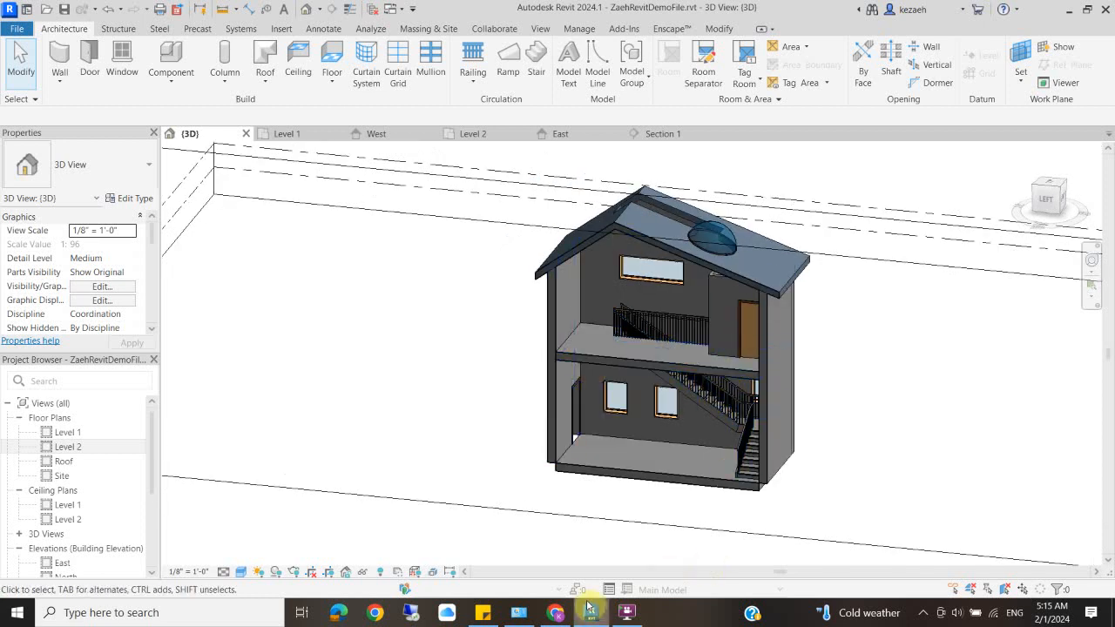
pyautogui.moveTo(567, 619)
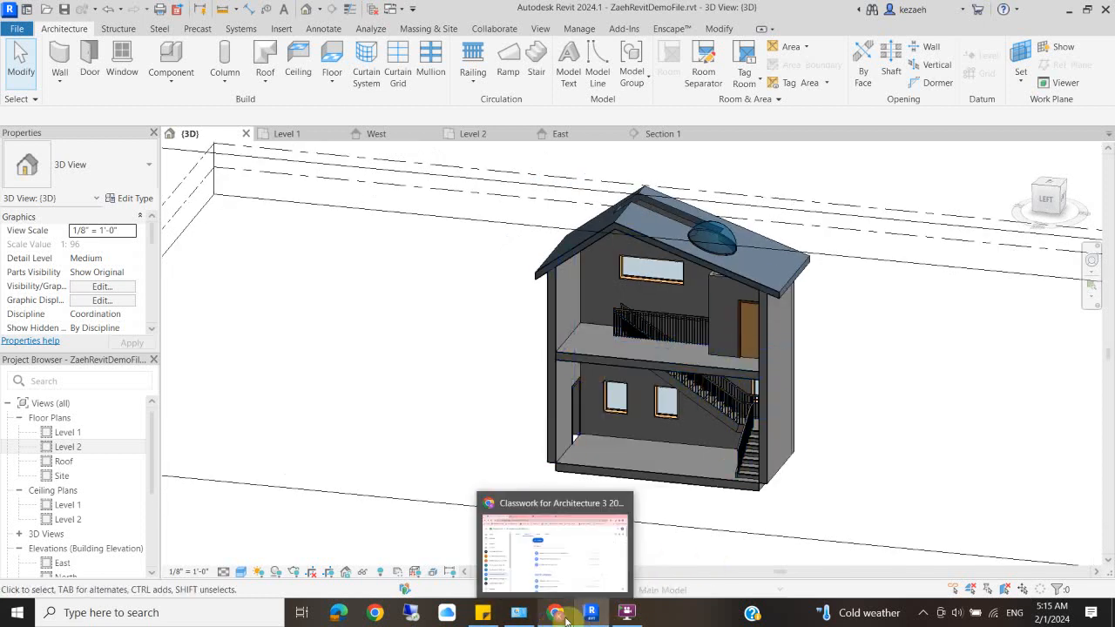
pyautogui.click(628, 613)
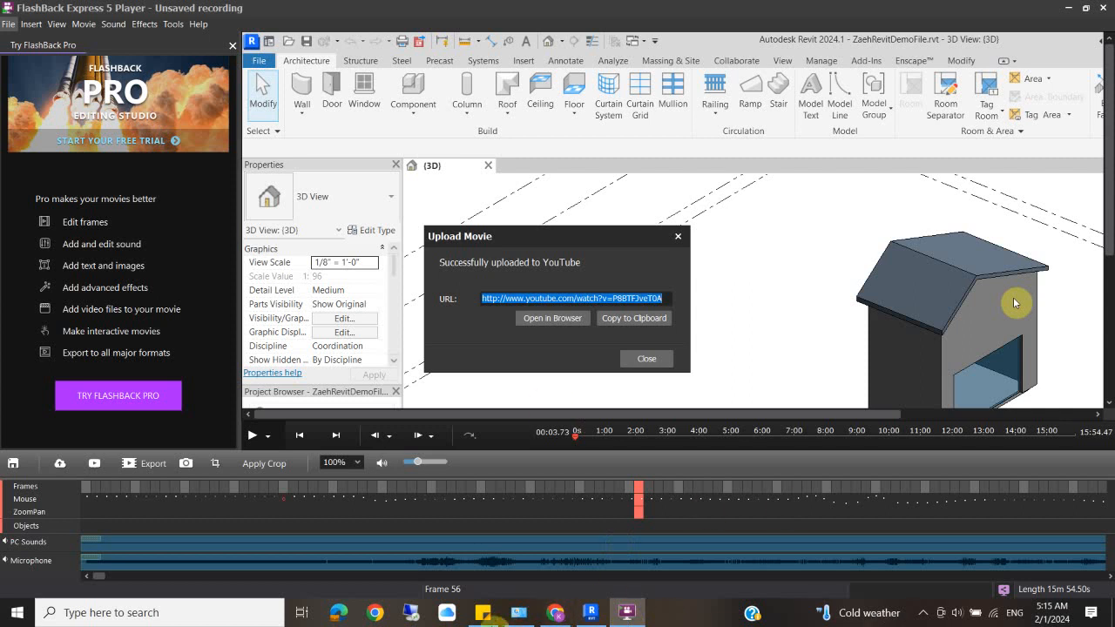
pyautogui.click(217, 614)
pyautogui.write('rec')
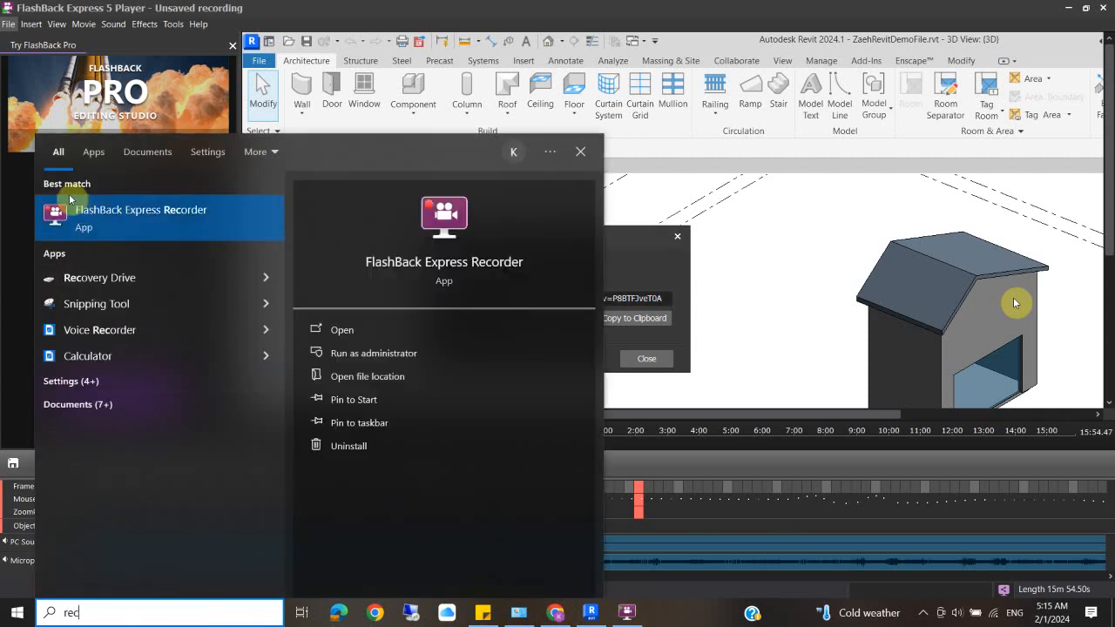
pyautogui.click(122, 228)
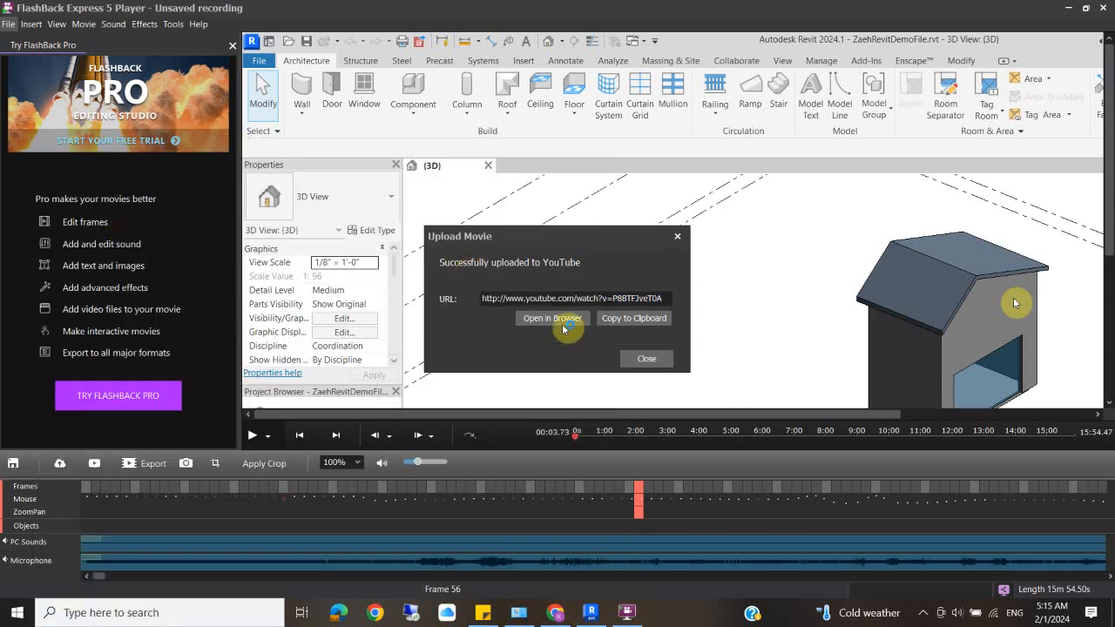